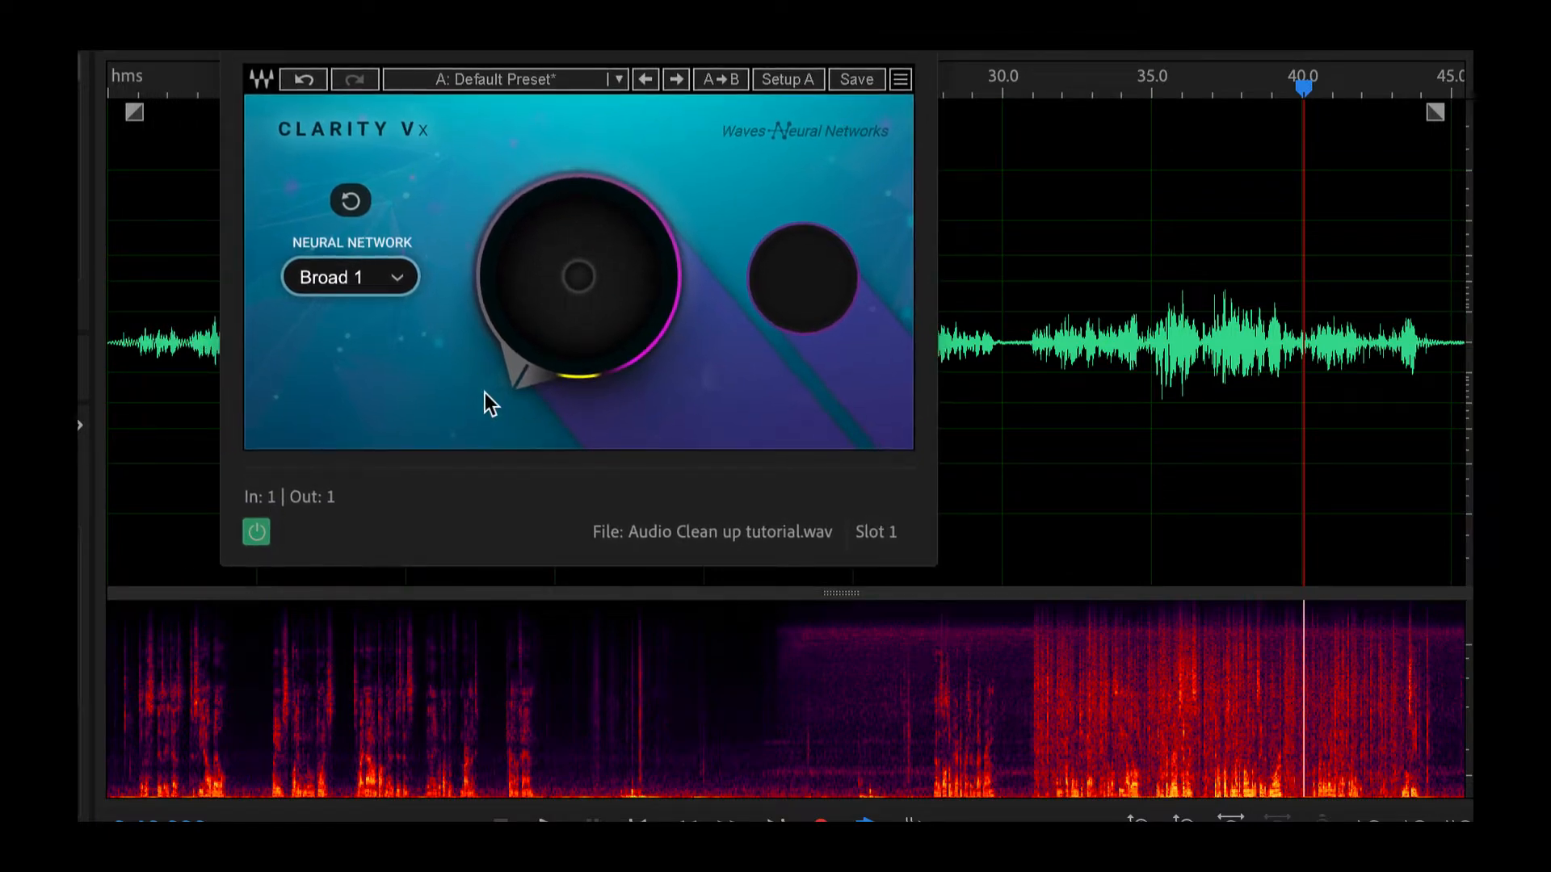
# Set the Clarity Vx ambience reduction to 100.0 with the Broad 1 neural network and close the effect window
pyautogui.moveTo(578, 277); pyautogui.dragTo(579, 163)
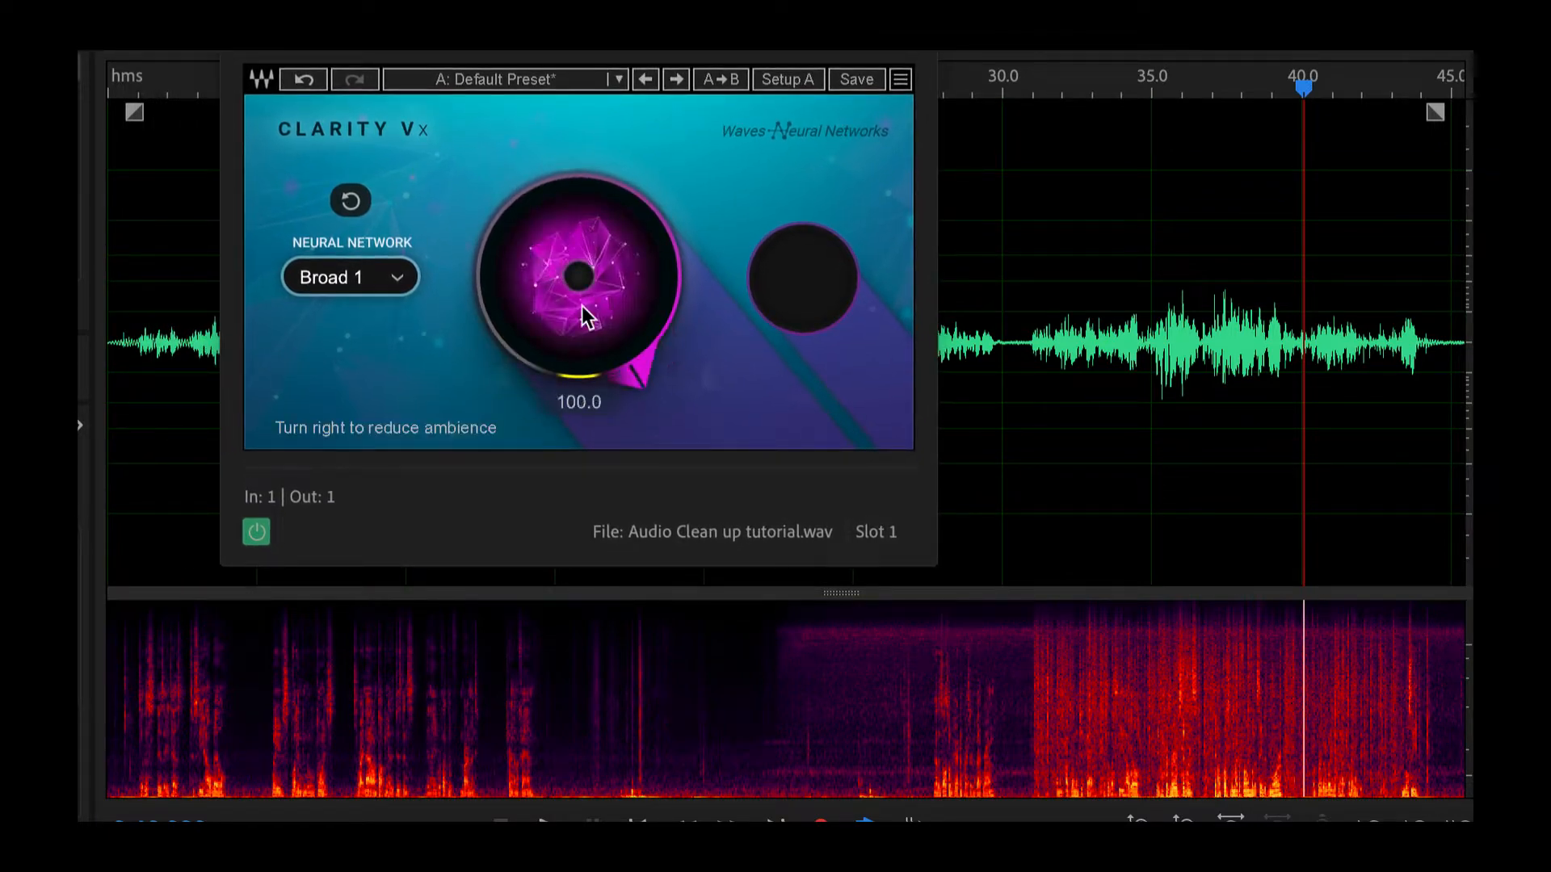
pyautogui.click(413, 271)
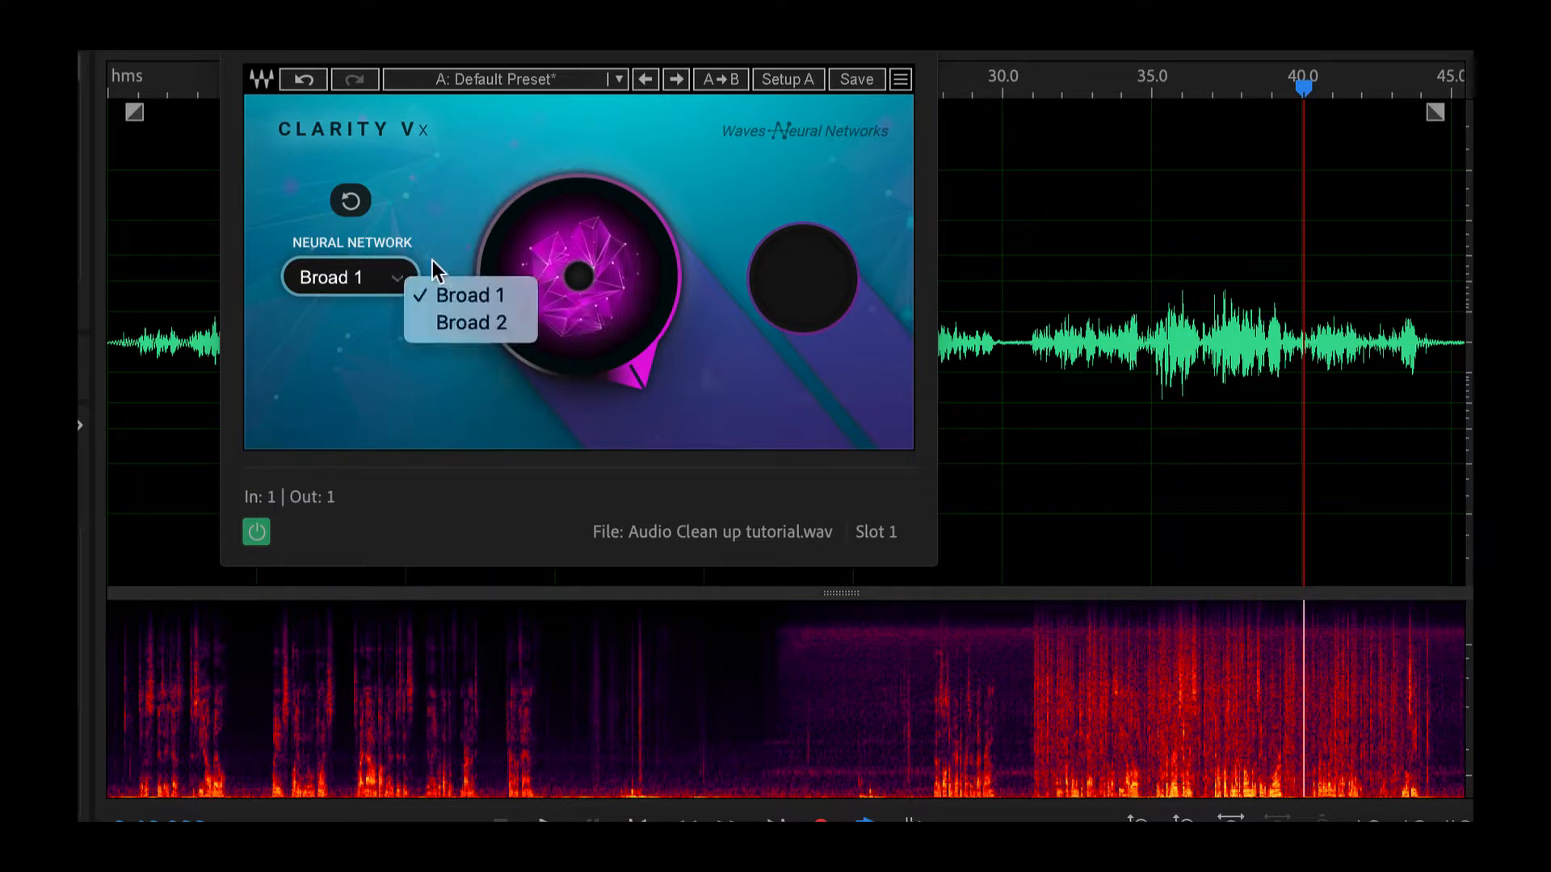
pyautogui.click(472, 173)
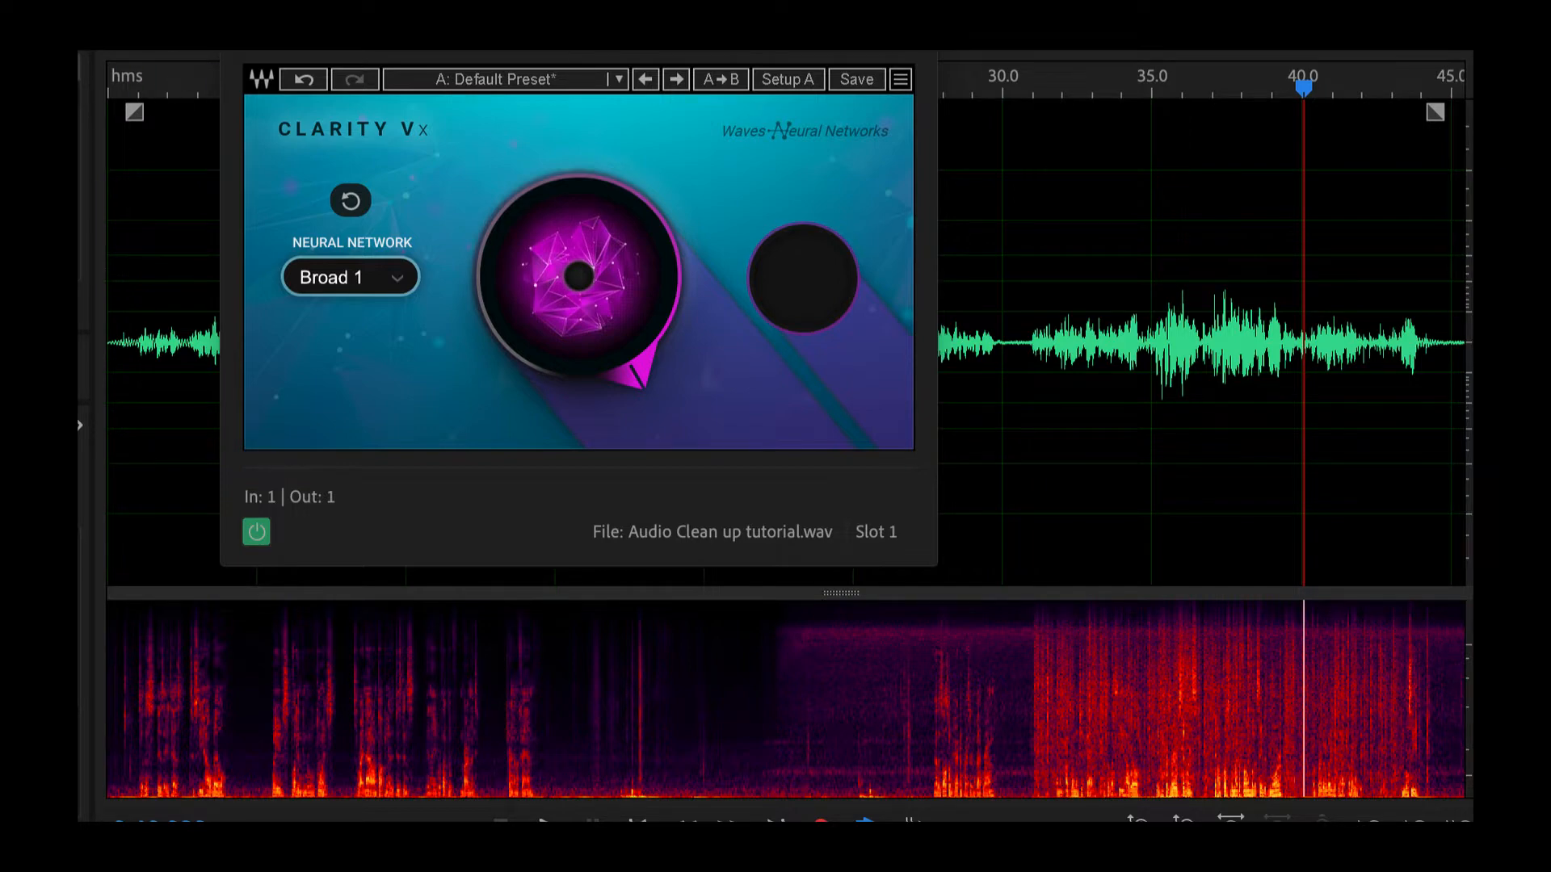
pyautogui.press('super+w')
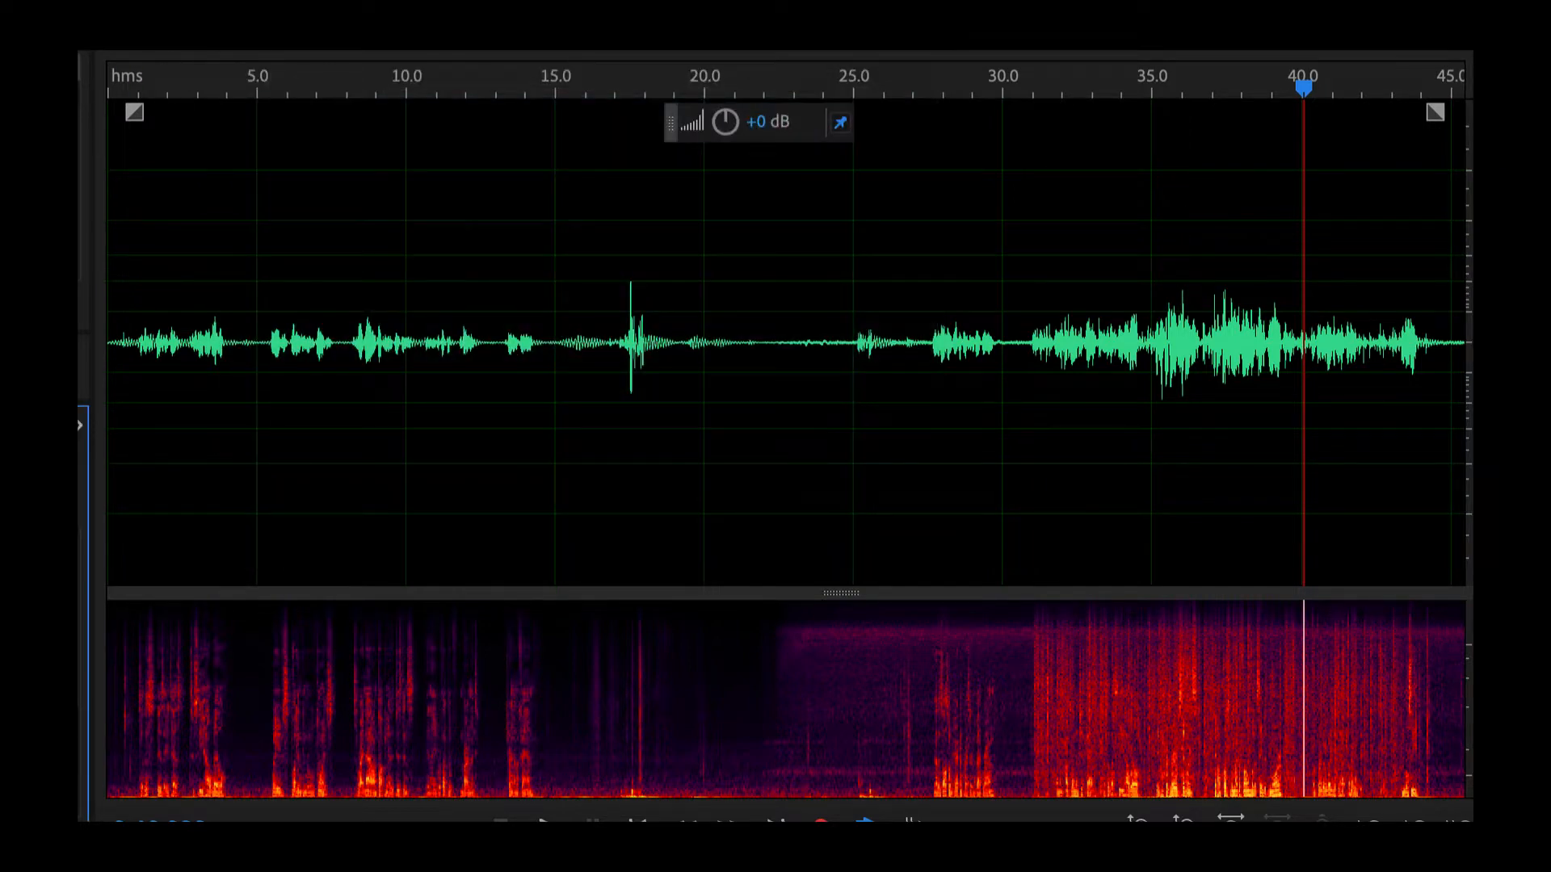
# Play the recording from about 2 s, and sample the sections from about 16 s and 28 s
pyautogui.doubleClick(82, 190)
pyautogui.doubleClick(83, 189)
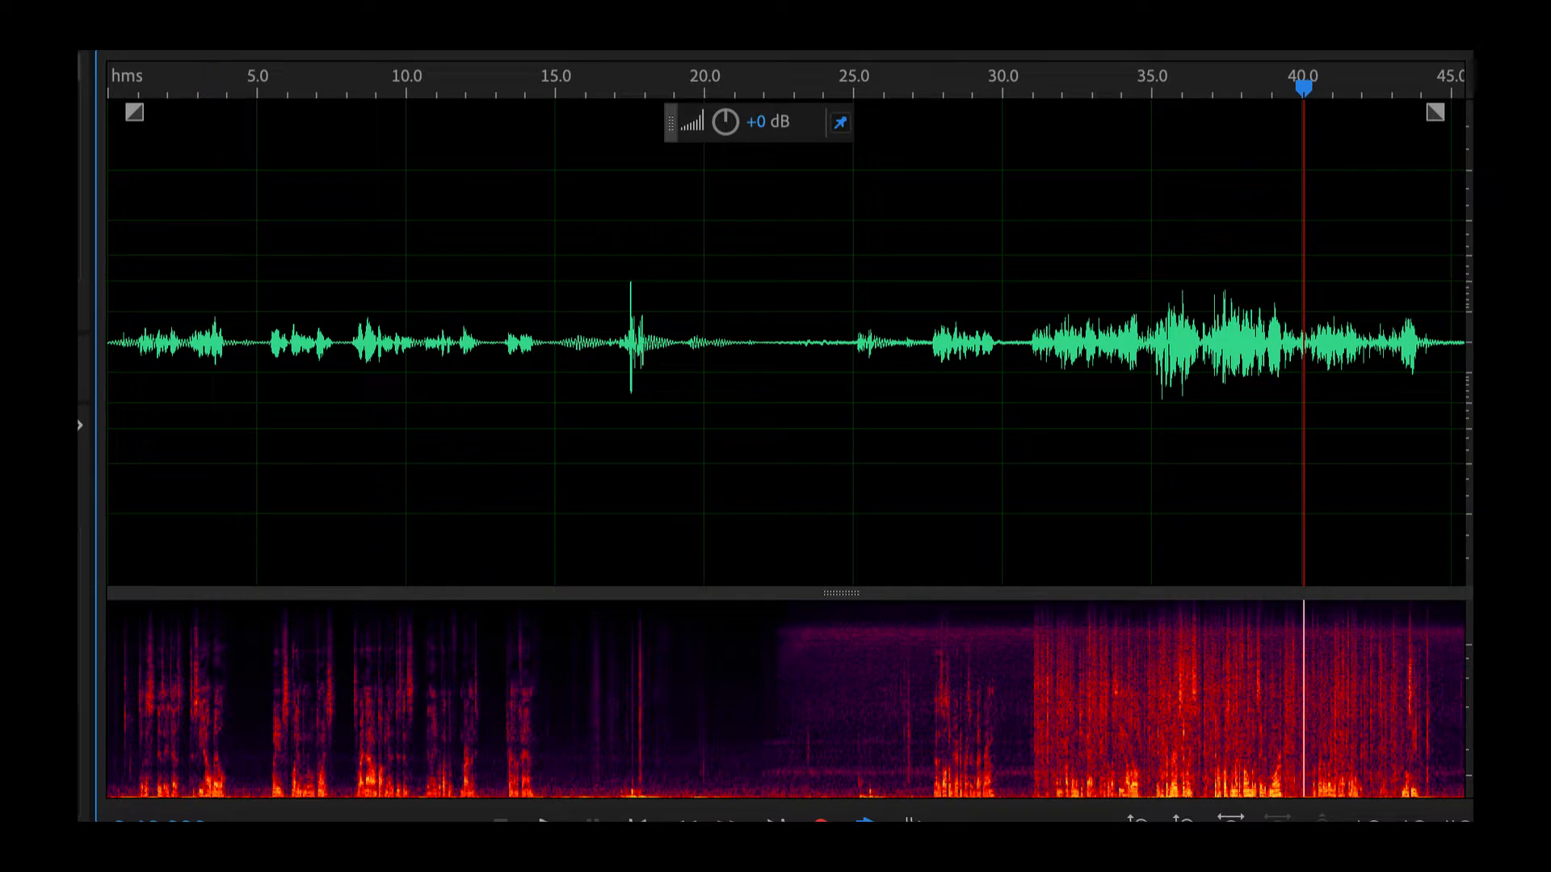
pyautogui.click(162, 155)
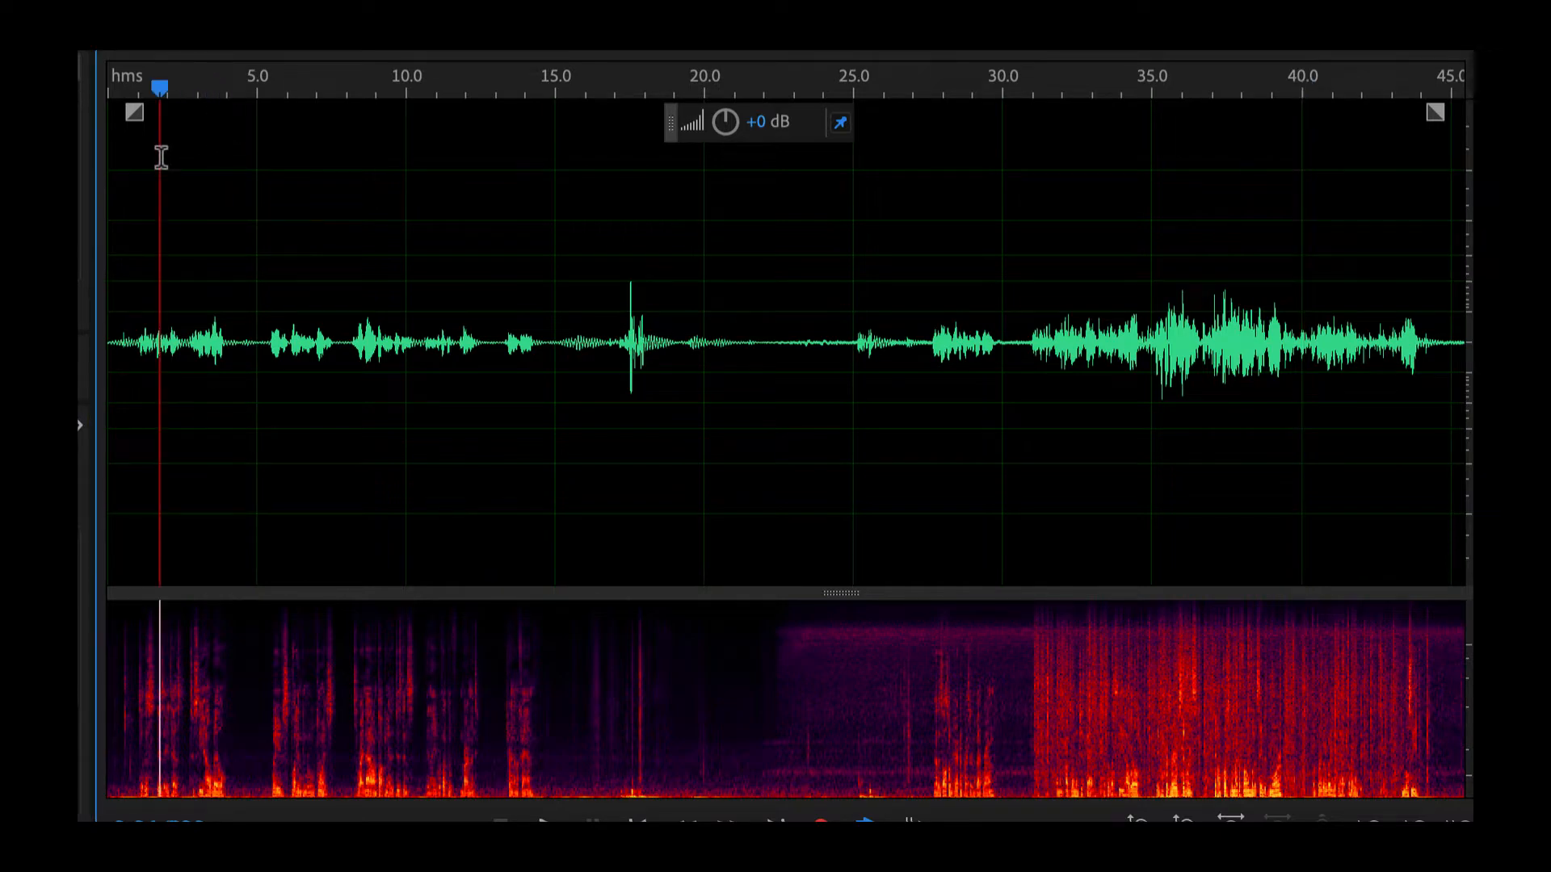
pyautogui.doubleClick(171, 134)
pyautogui.click(168, 113)
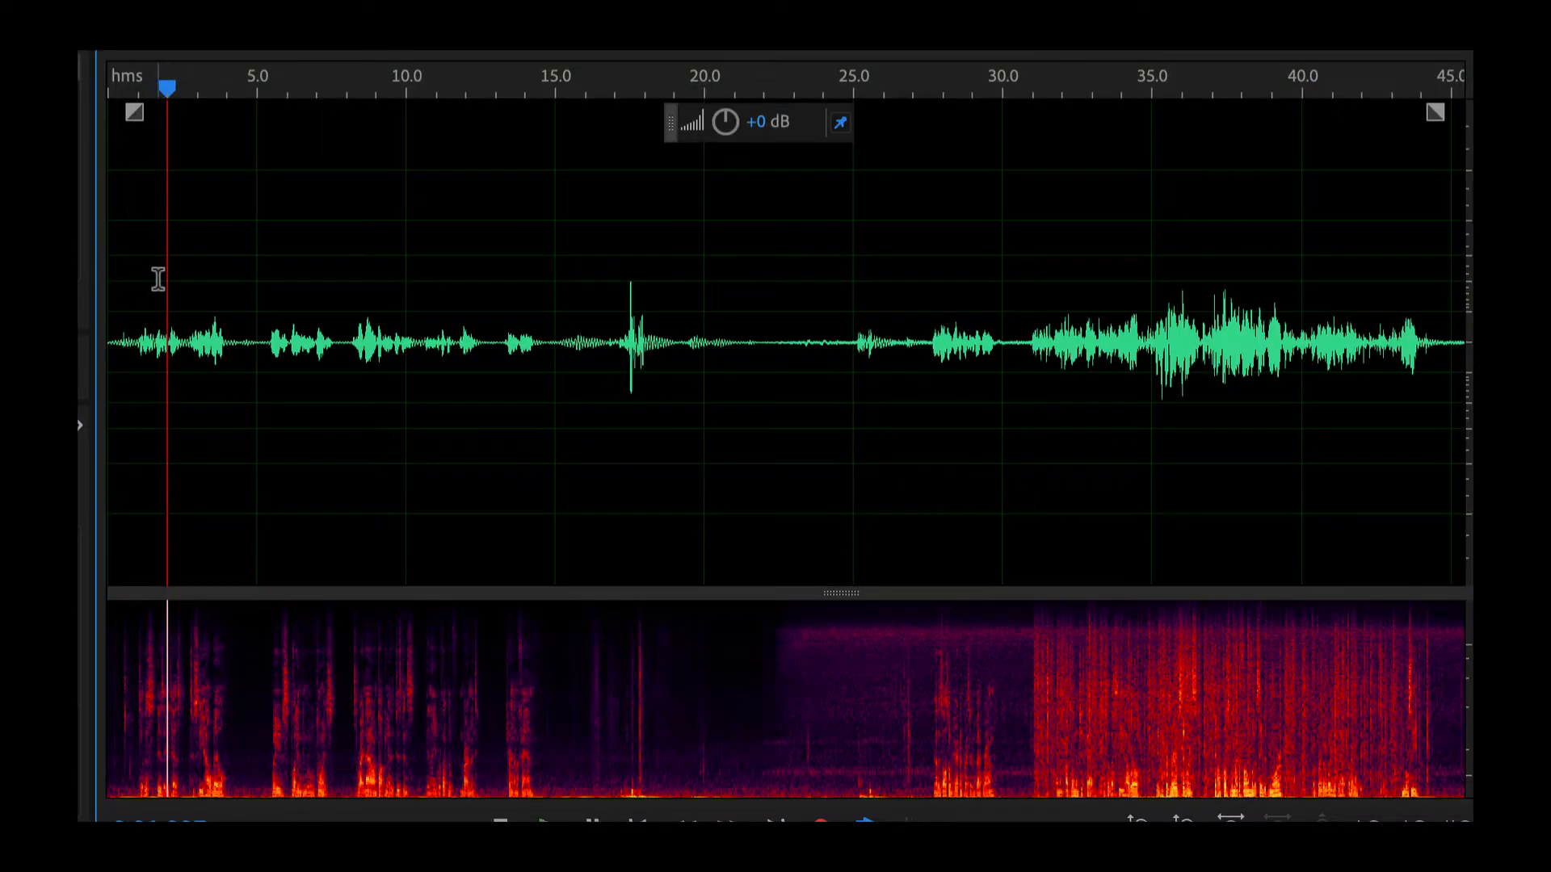
pyautogui.press('space')
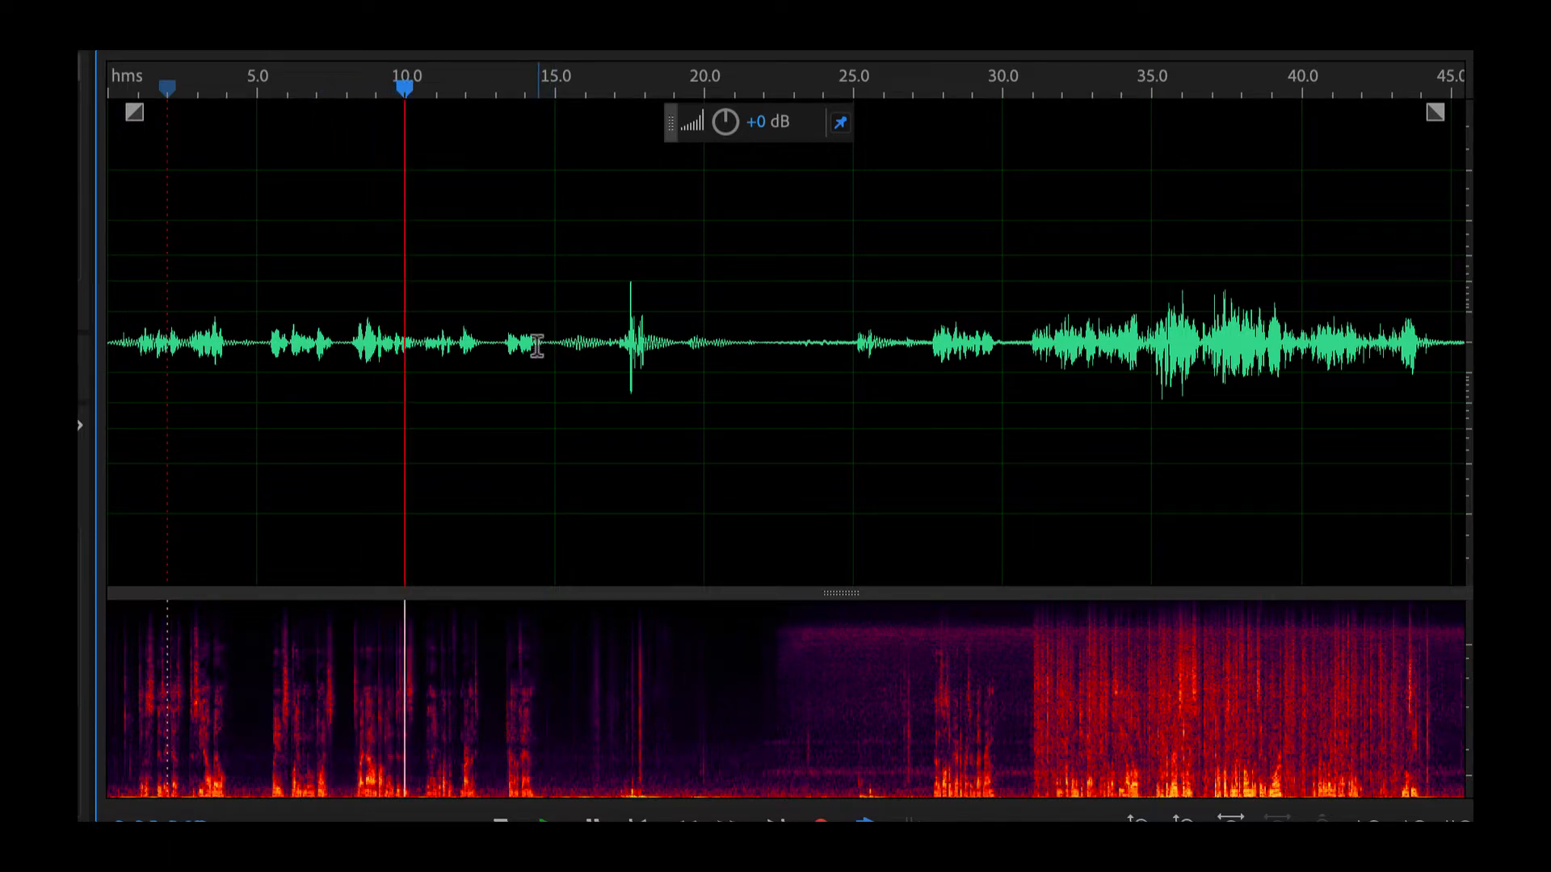
pyautogui.click(601, 321)
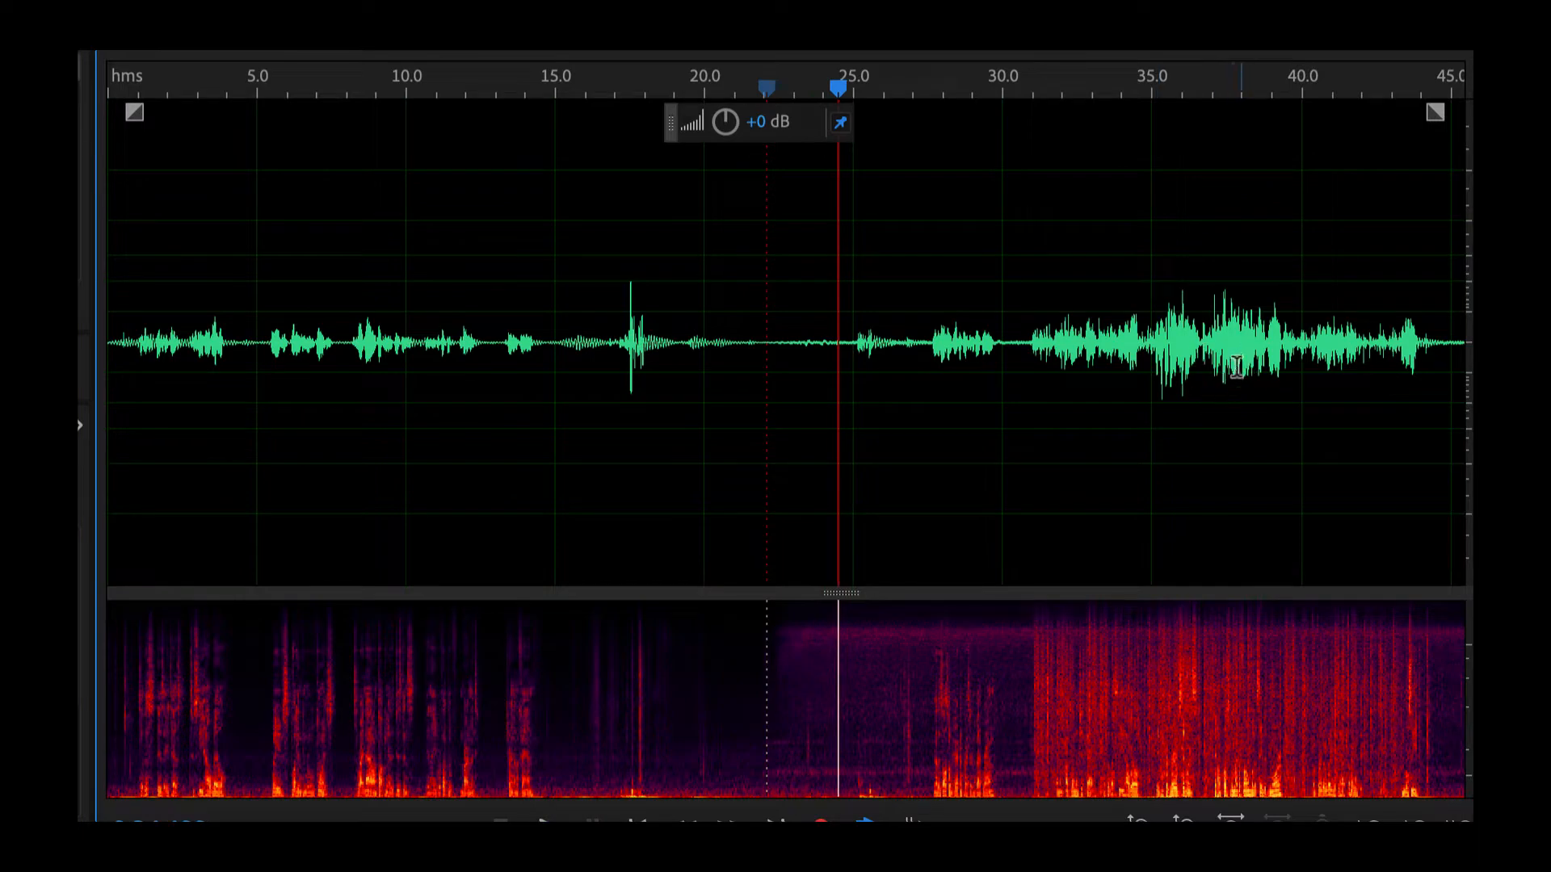
pyautogui.click(951, 333)
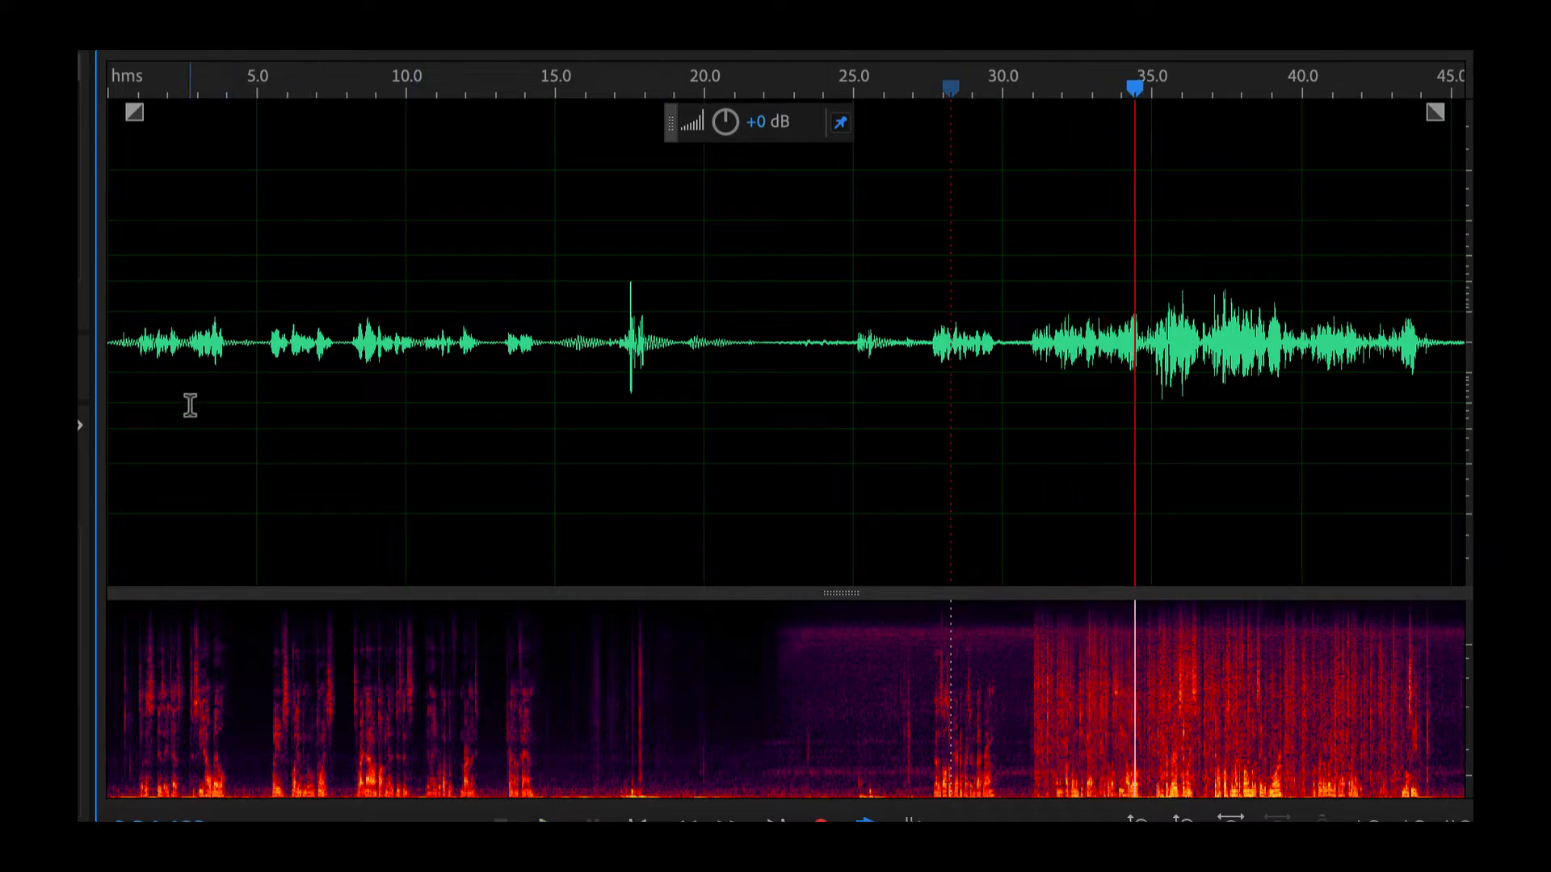
# Audition the recording from about 3 s, 23 s and 25 s to check the background noise
pyautogui.click(200, 281)
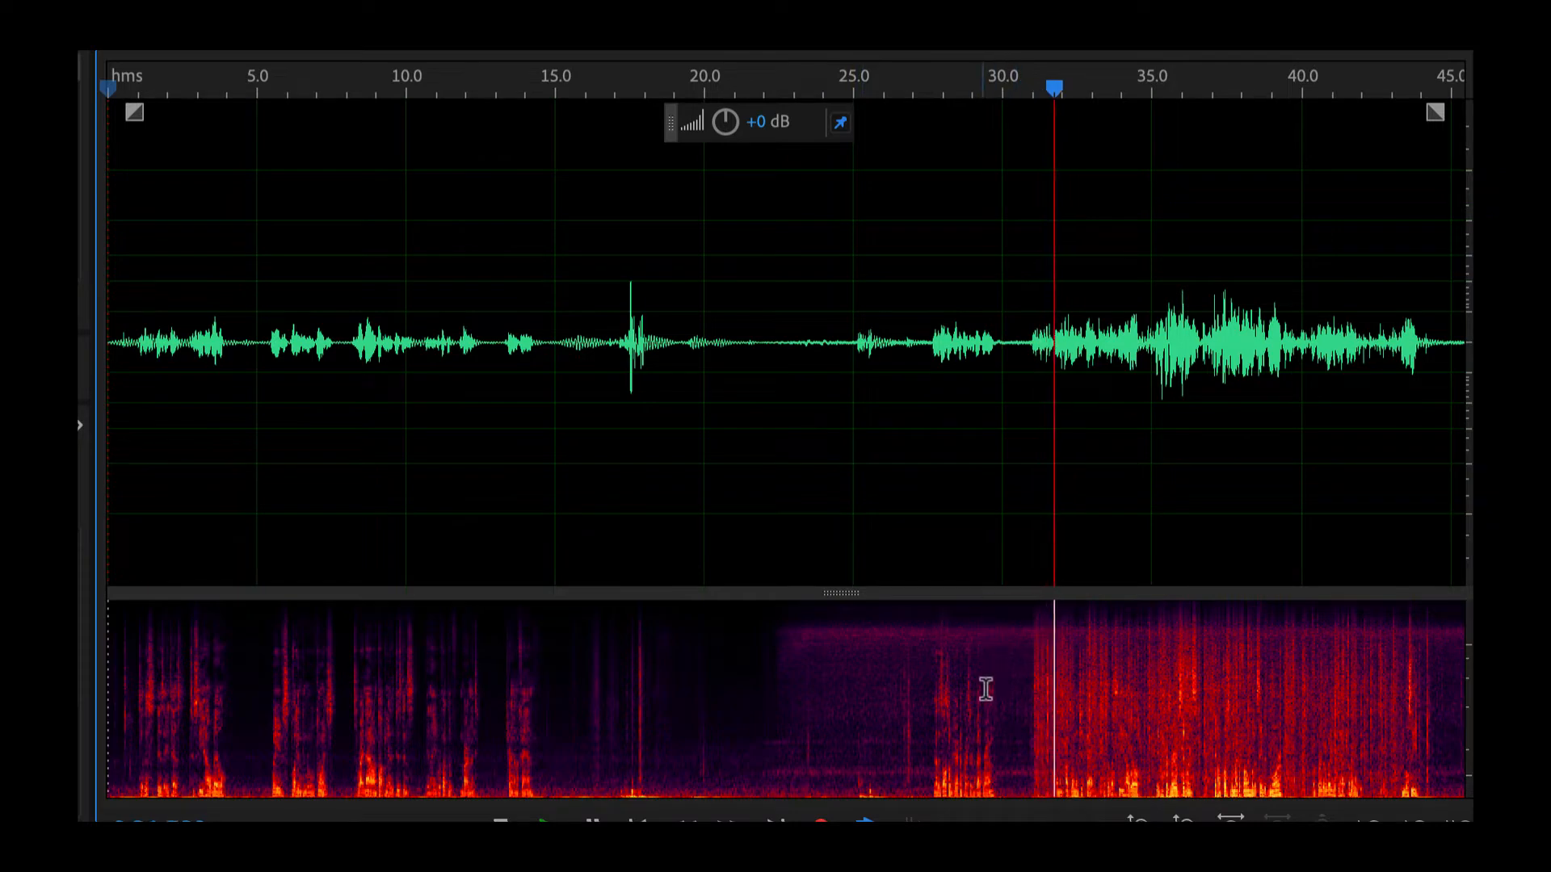
pyautogui.click(797, 331)
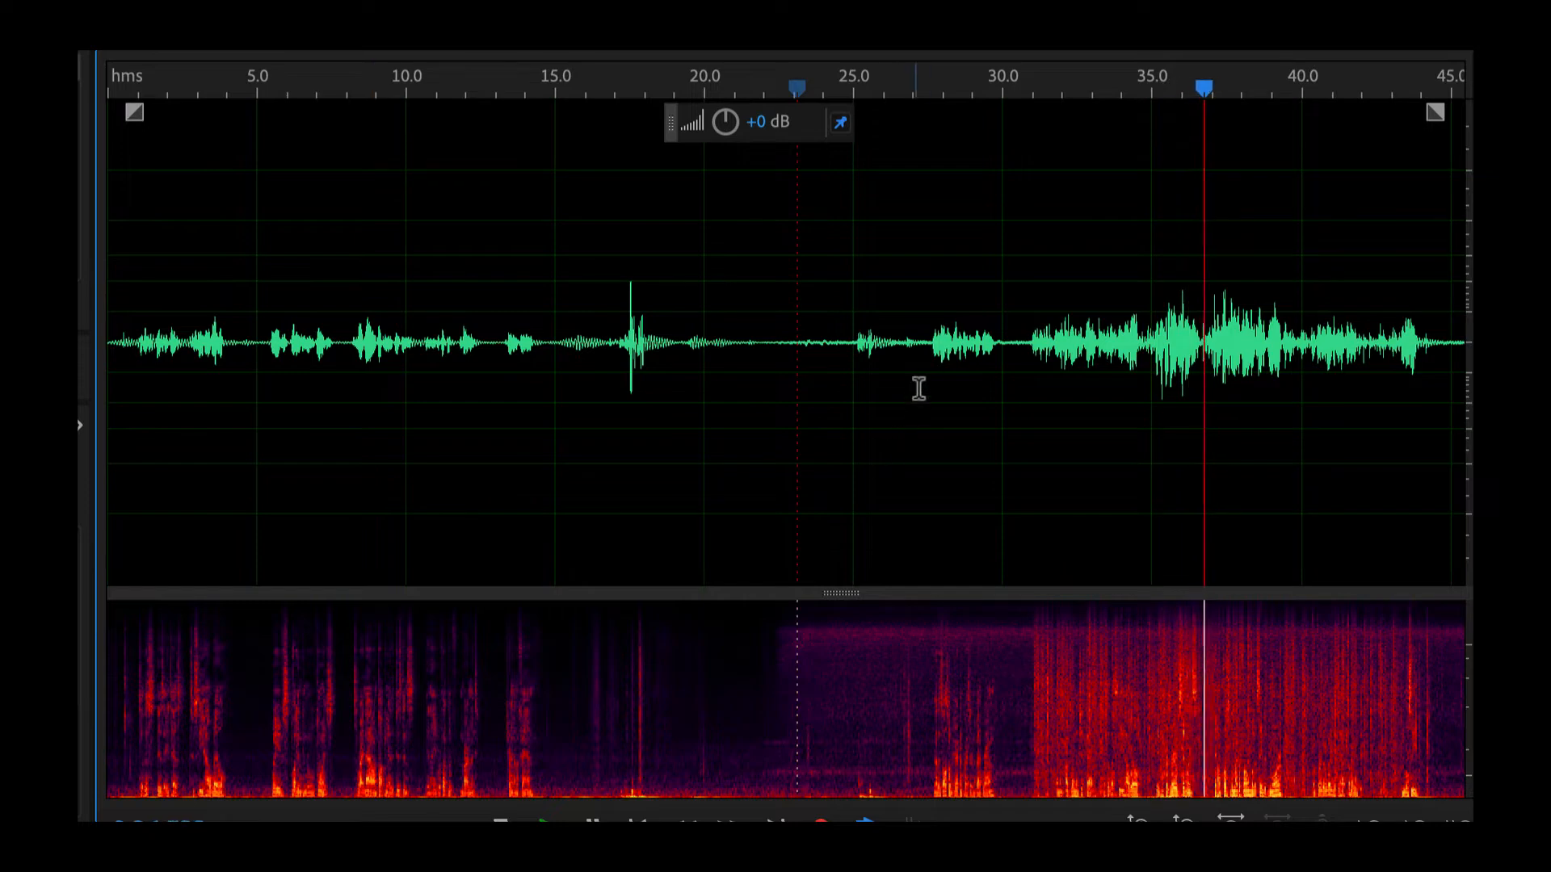
pyautogui.click(867, 321)
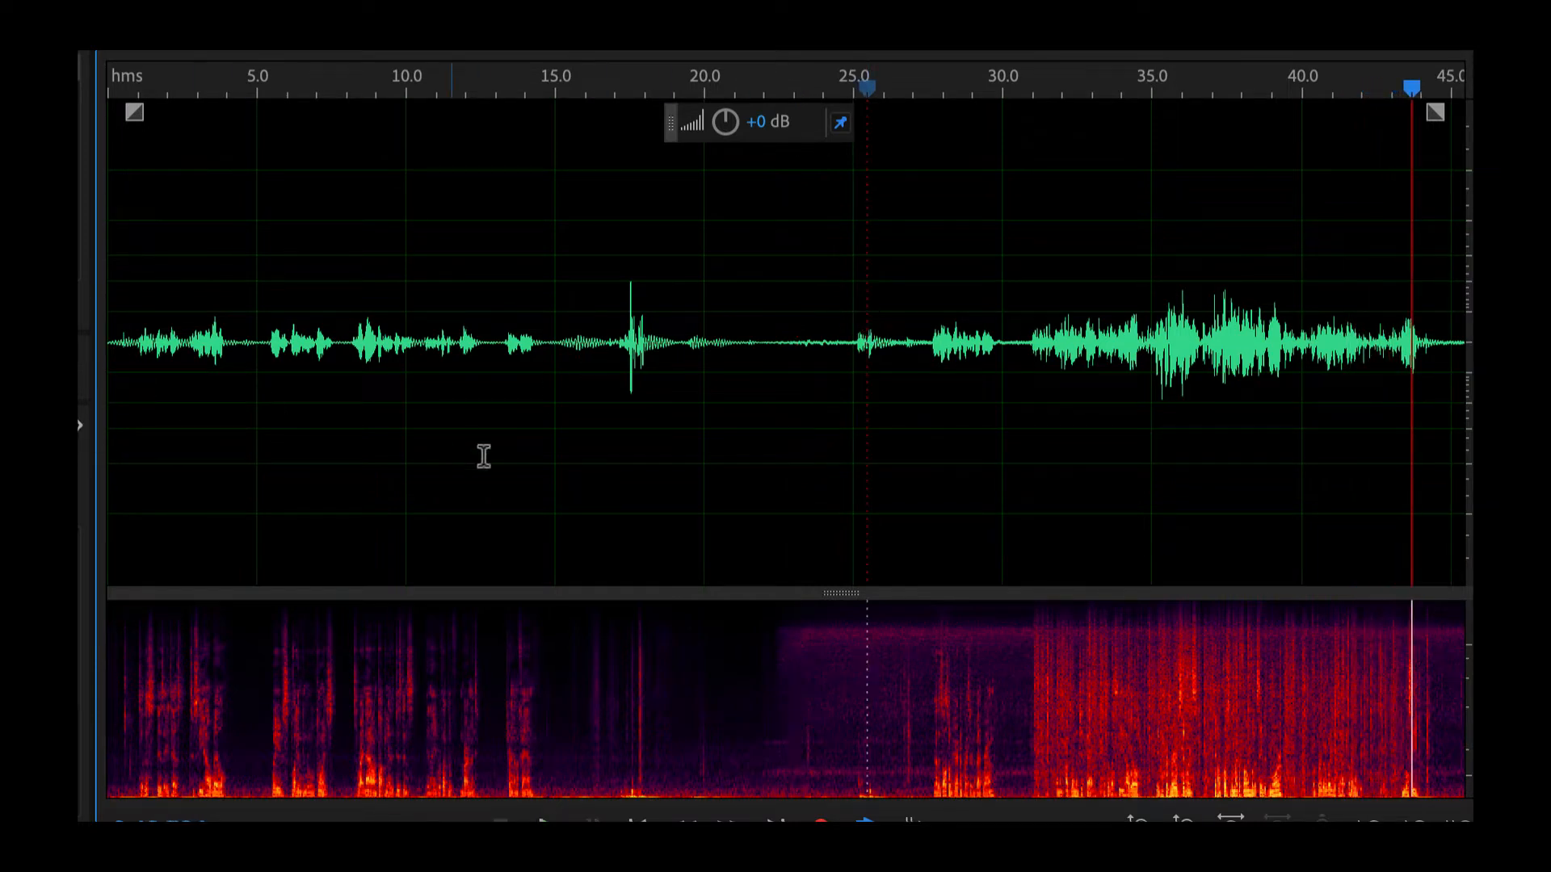
pyautogui.click(852, 329)
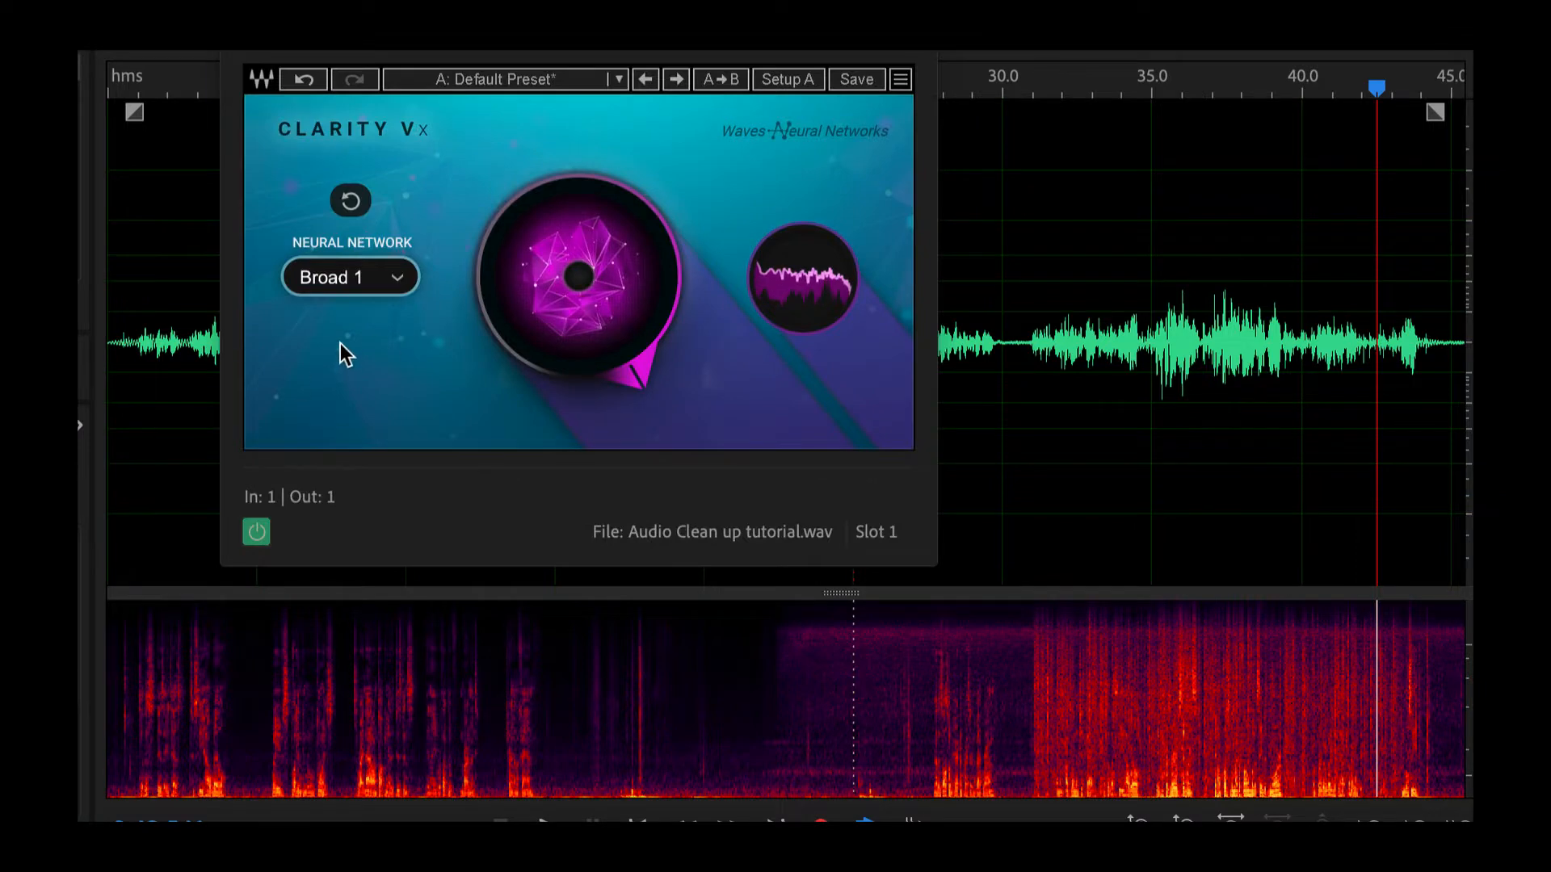
# Switch the Clarity Vx neural network to Broad 2 and play the recording from near its start
pyautogui.click(394, 273)
pyautogui.click(457, 315)
pyautogui.click(130, 336)
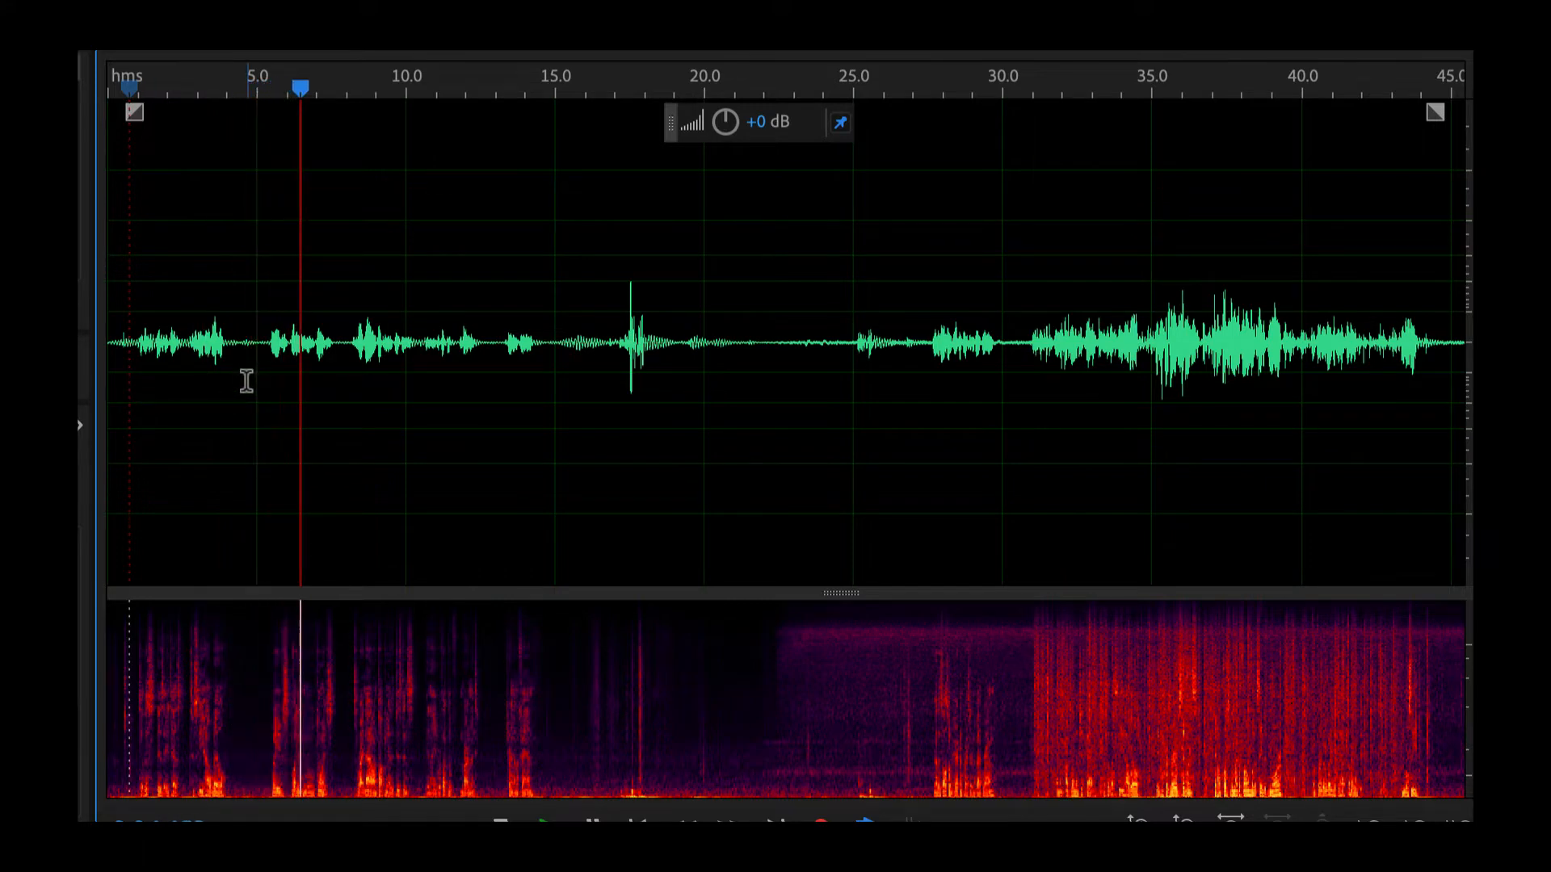
pyautogui.scroll(5, 260, 339)
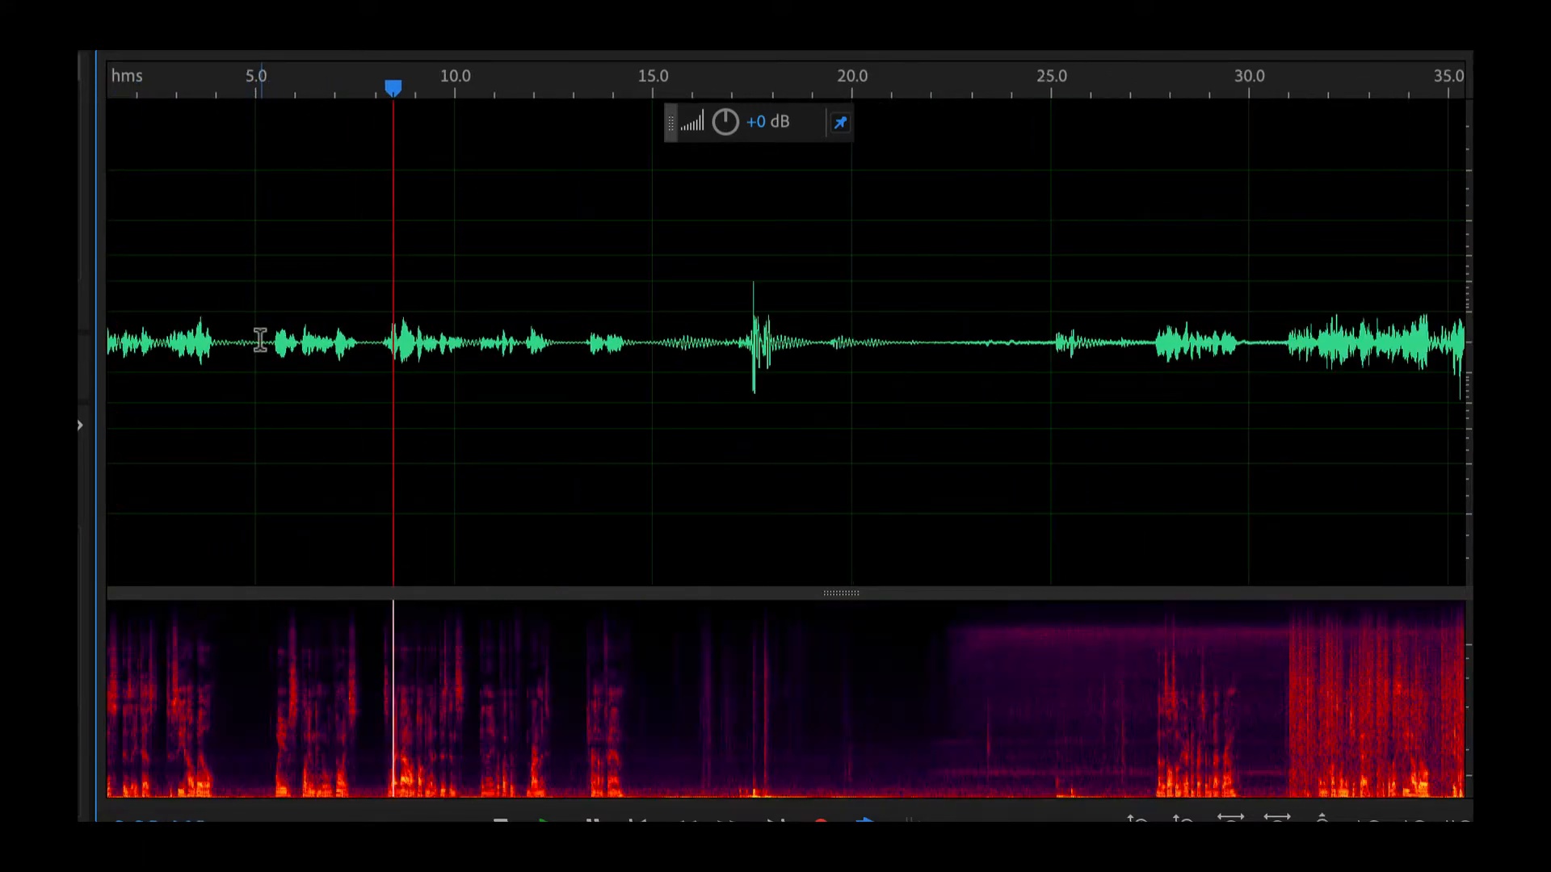
pyautogui.scroll(2, 493, 302)
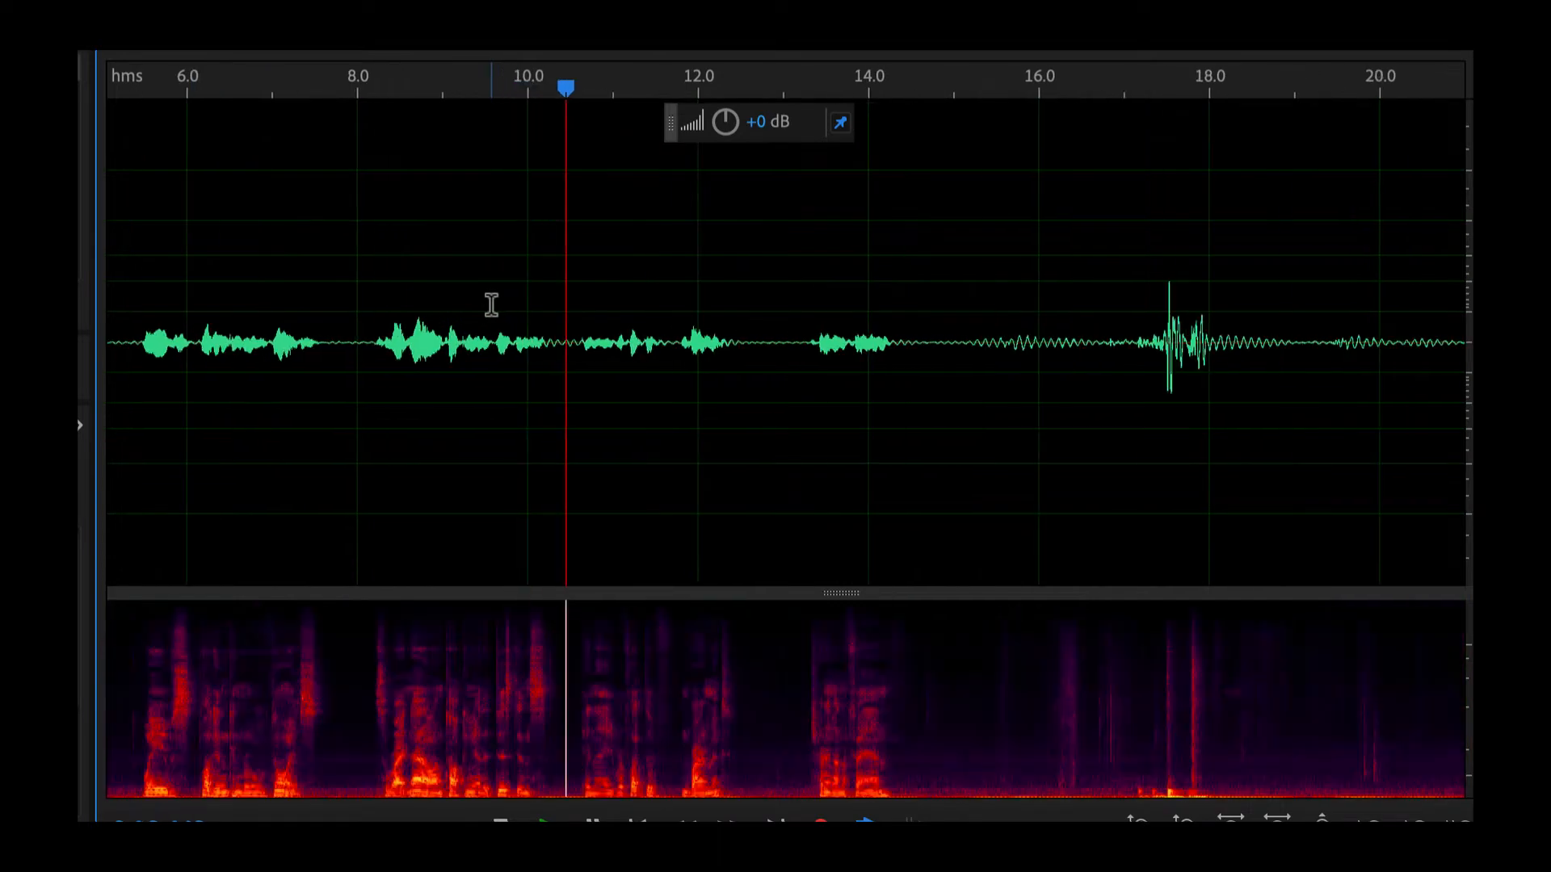
pyautogui.scroll(2, 492, 304)
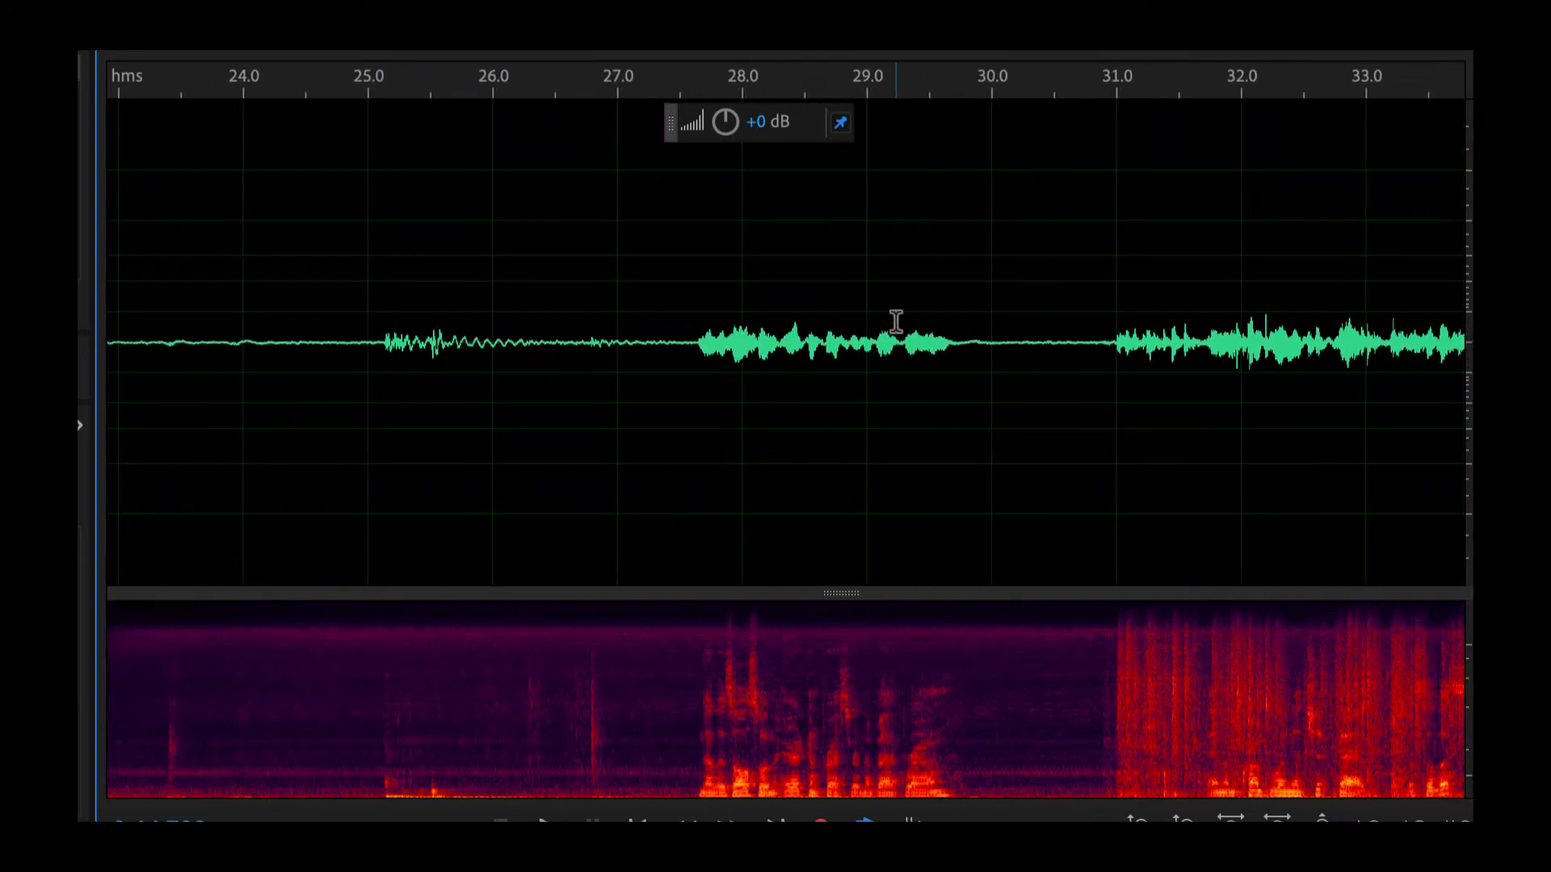
# Play the noisy passage from about 32 s and the speech from about 29 s
pyautogui.scroll(-2, 895, 321)
pyautogui.click(964, 323)
pyautogui.press('space')
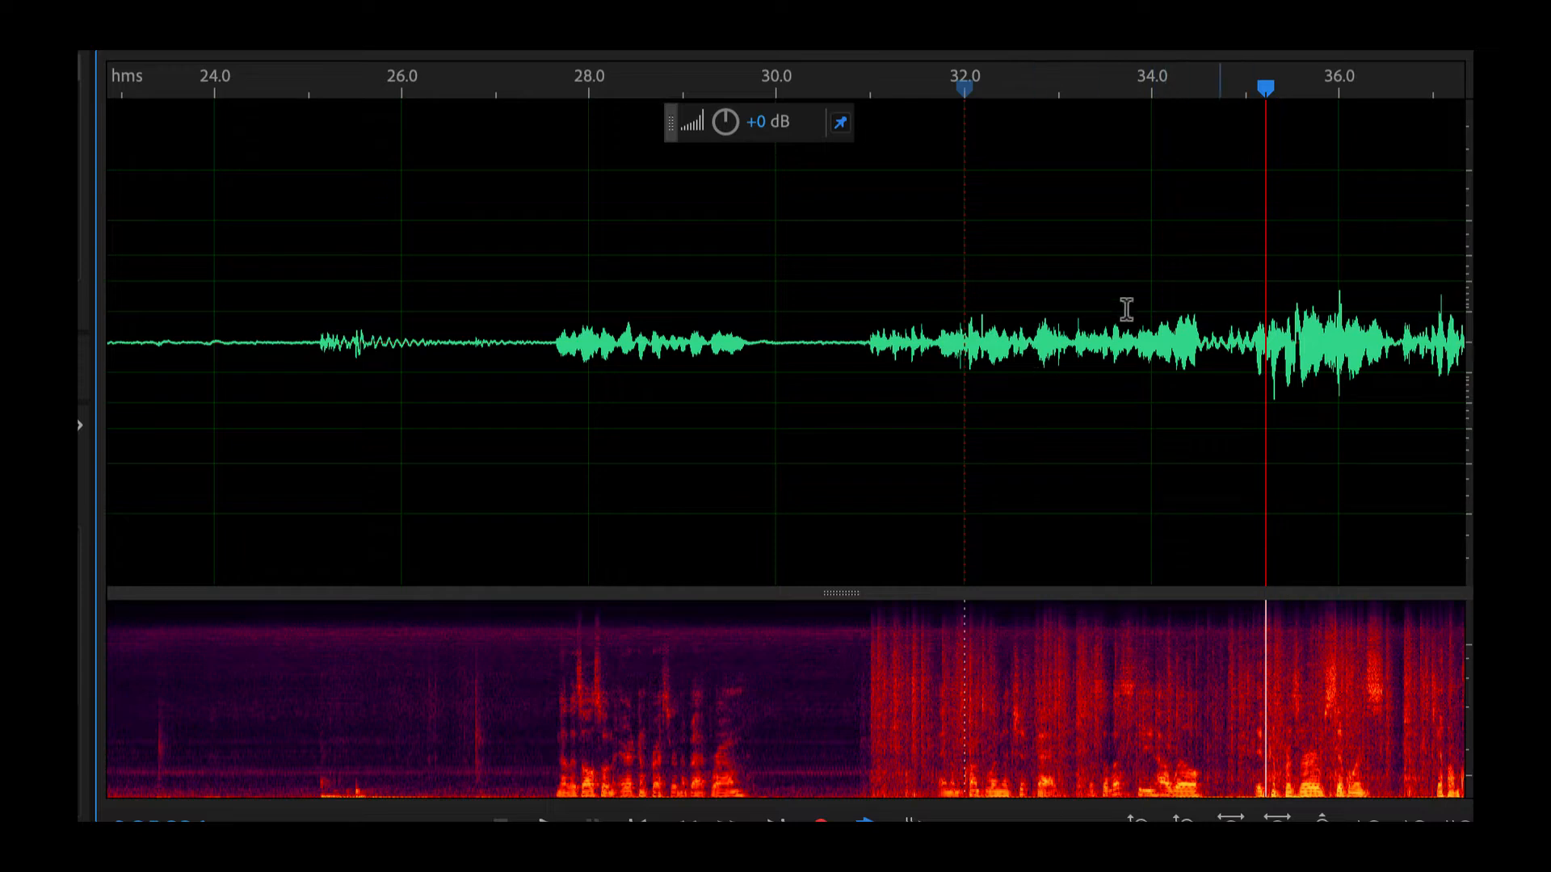
pyautogui.scroll(4, 743, 735)
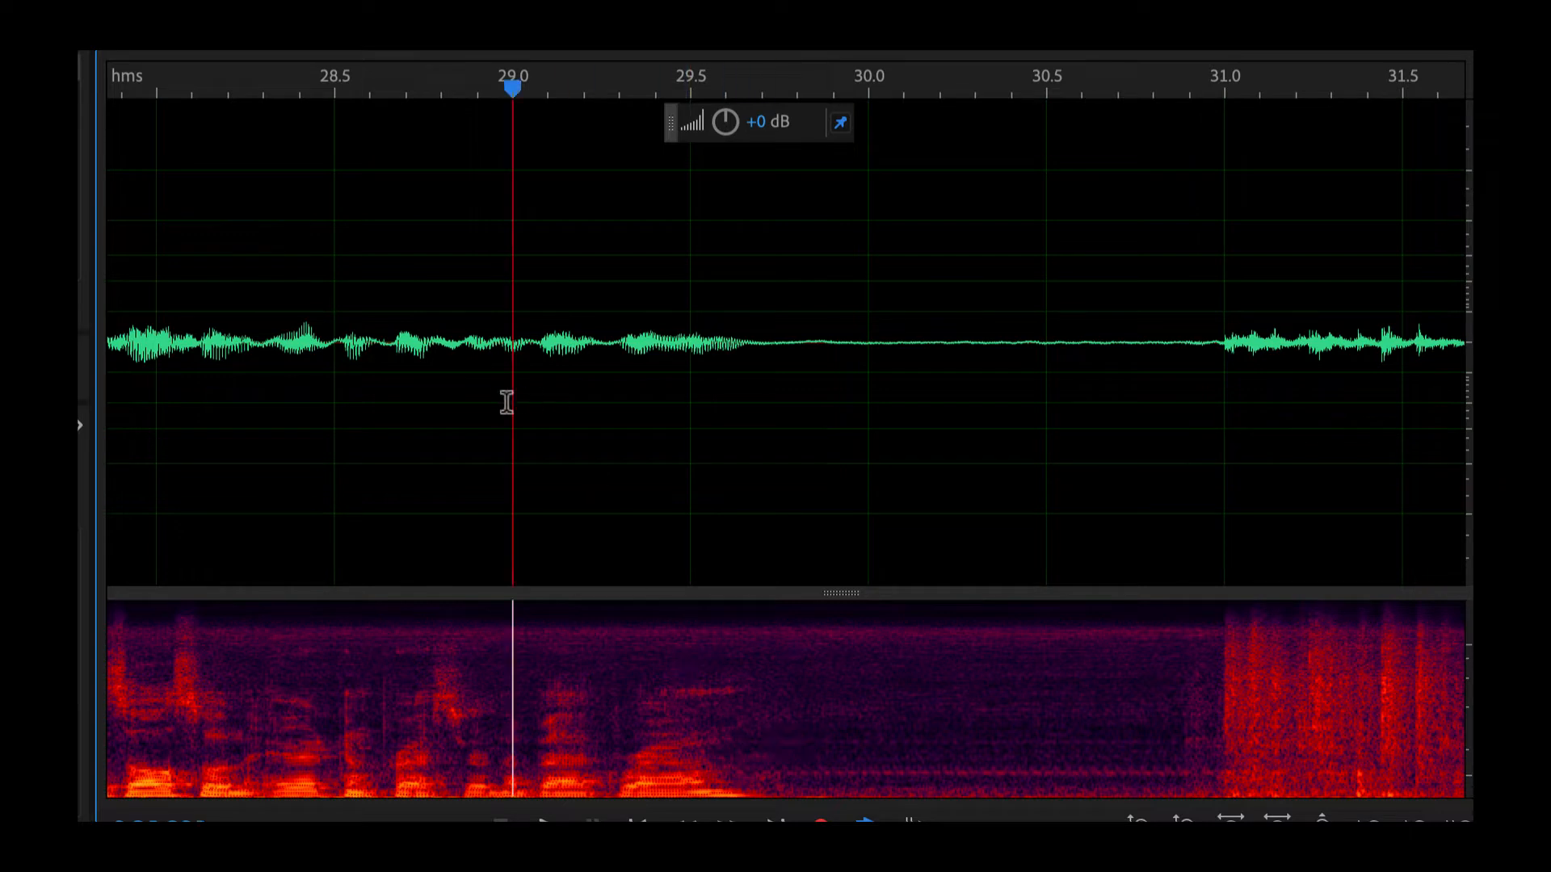
pyautogui.press('space')
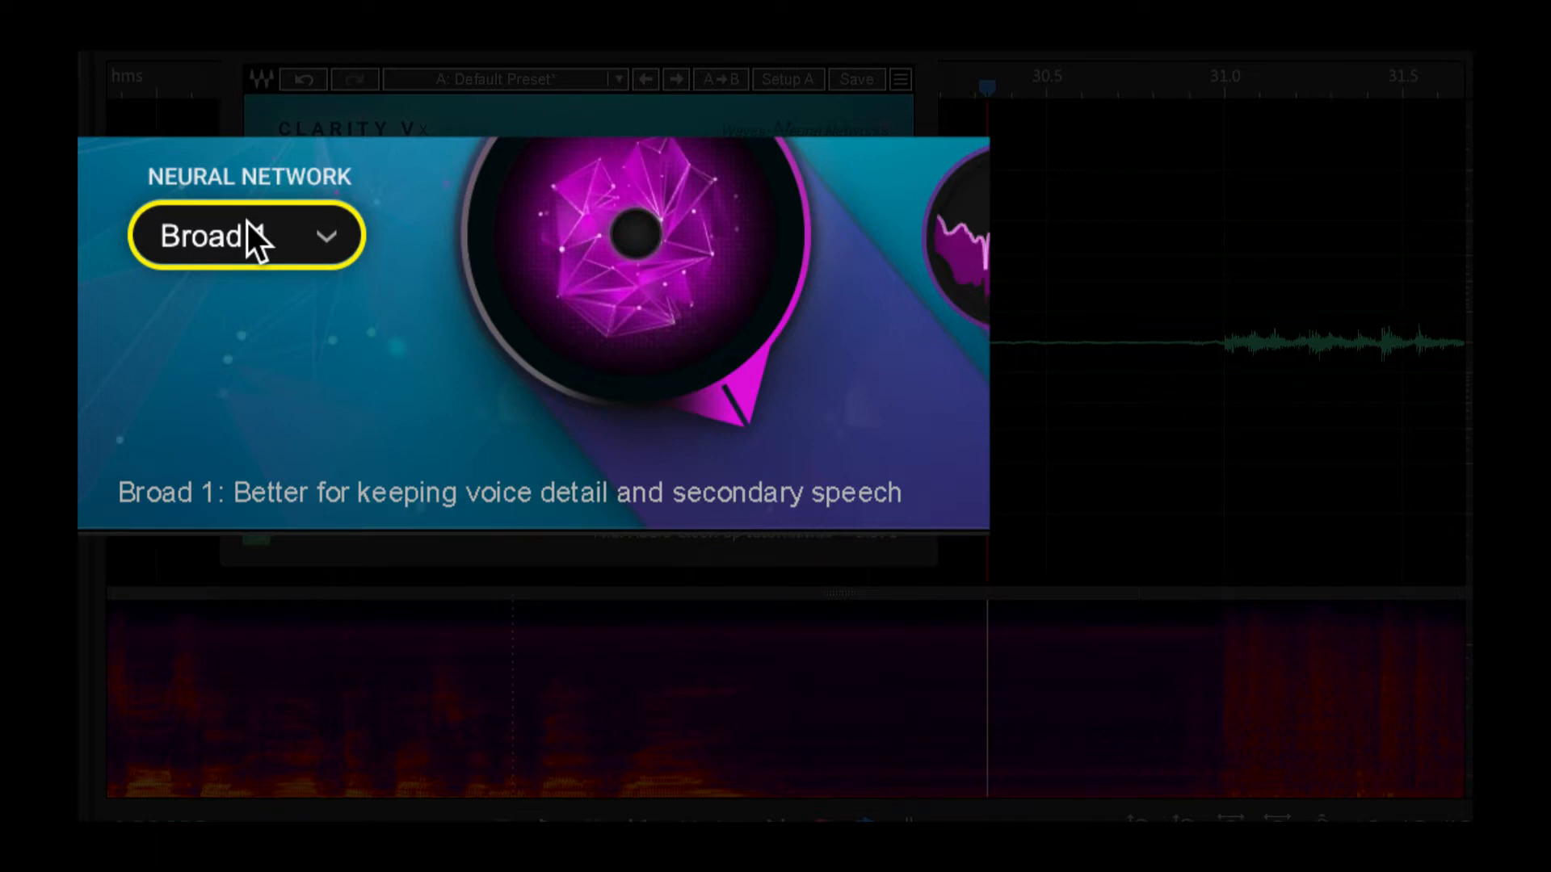
# Compare the Broad 1 and Broad 2 neural networks and play the recording from about 28.2 s
pyautogui.scroll(-1, 247, 228)
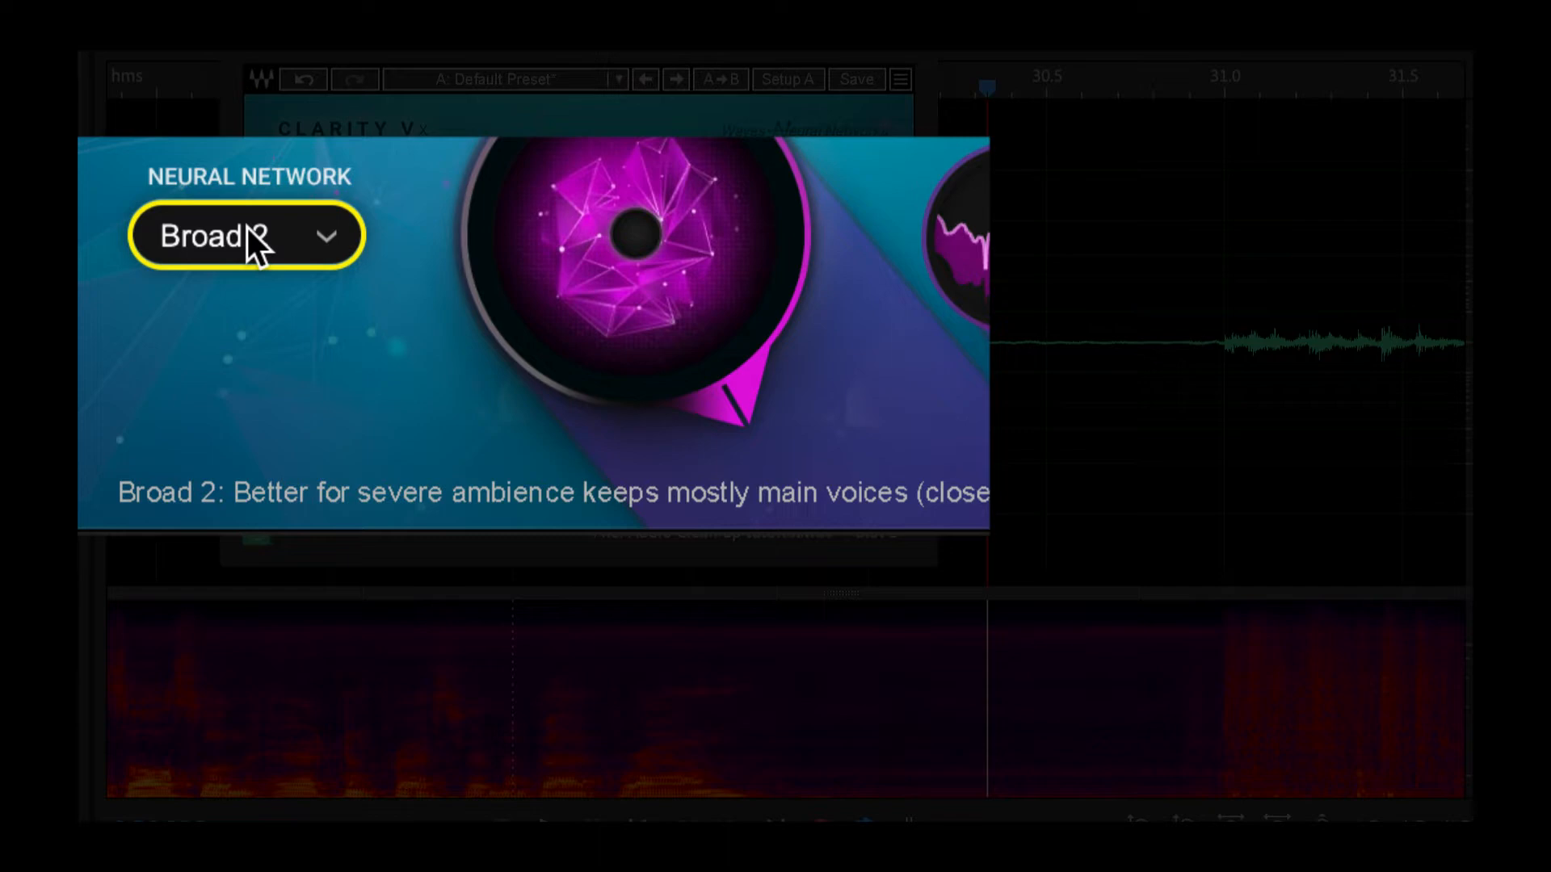
pyautogui.scroll(1, 247, 231)
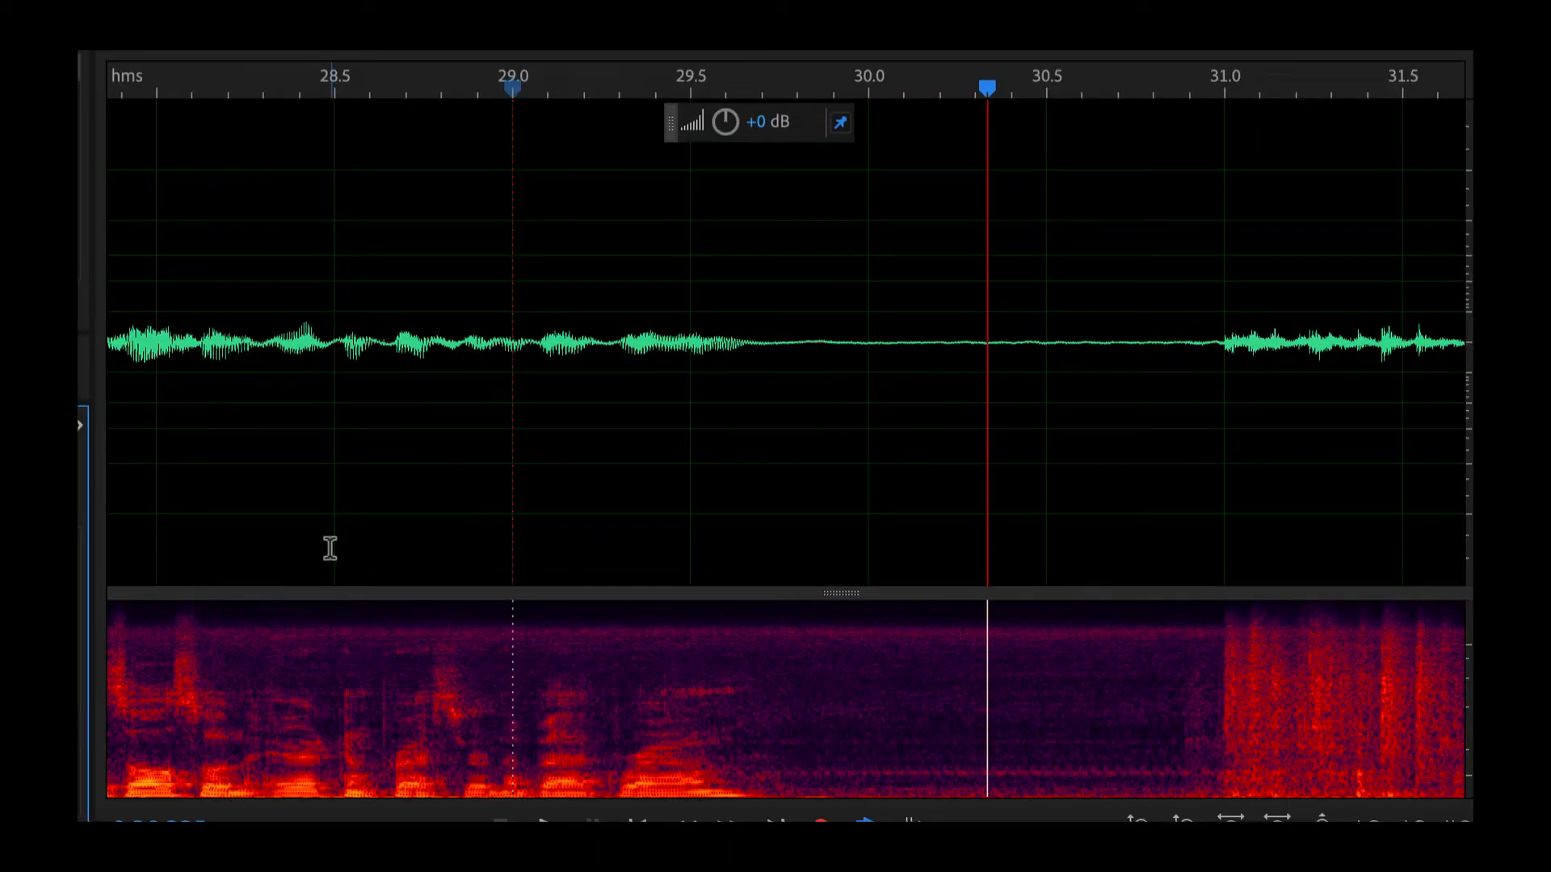
pyautogui.click(218, 644)
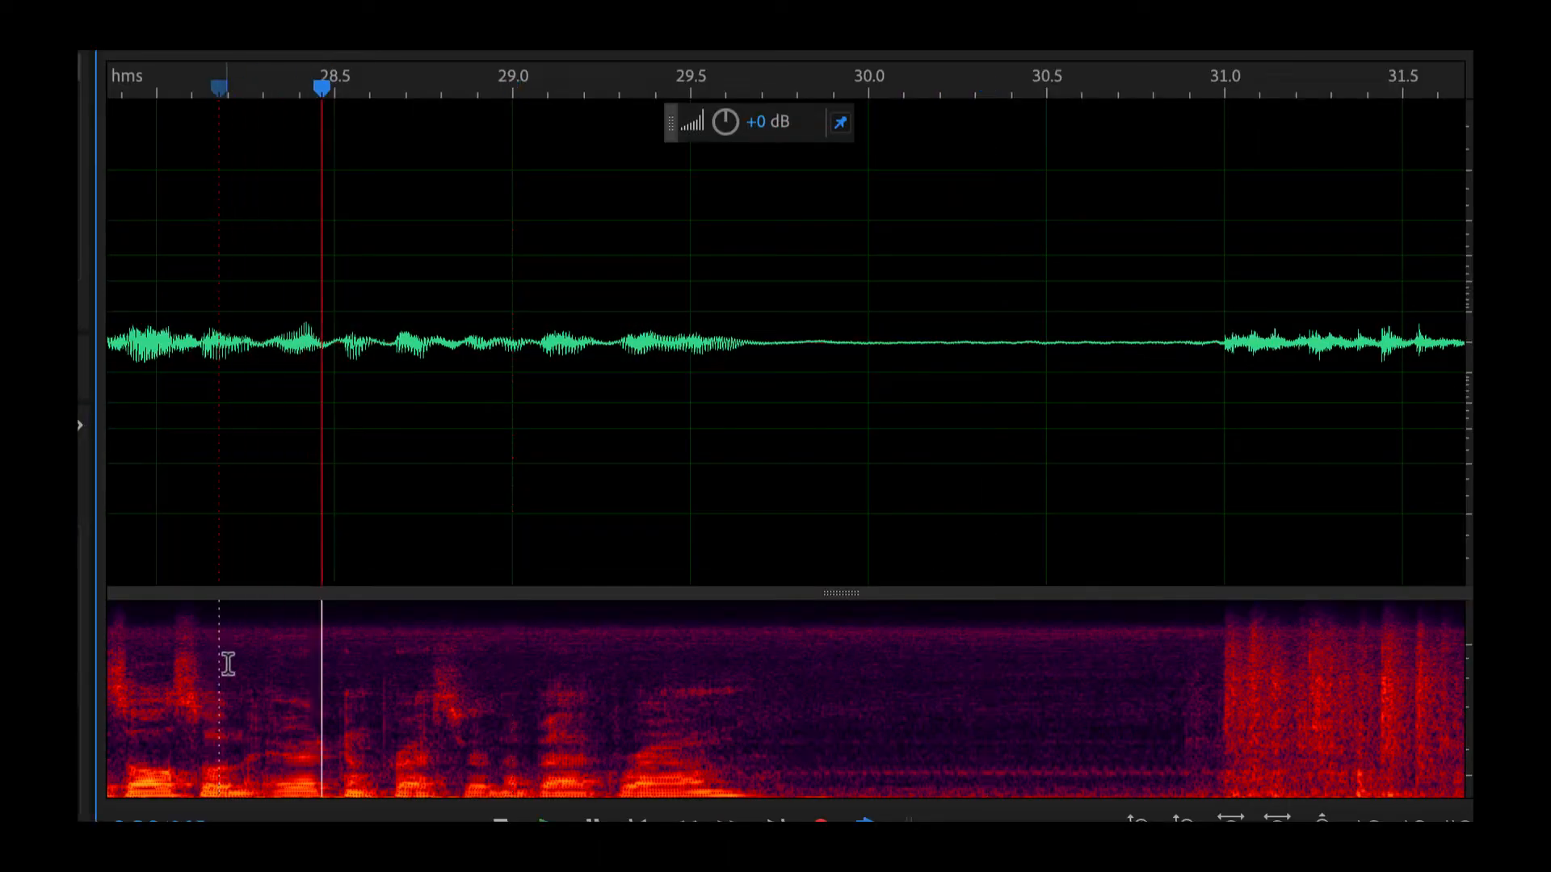
pyautogui.scroll(-5, 340, 685)
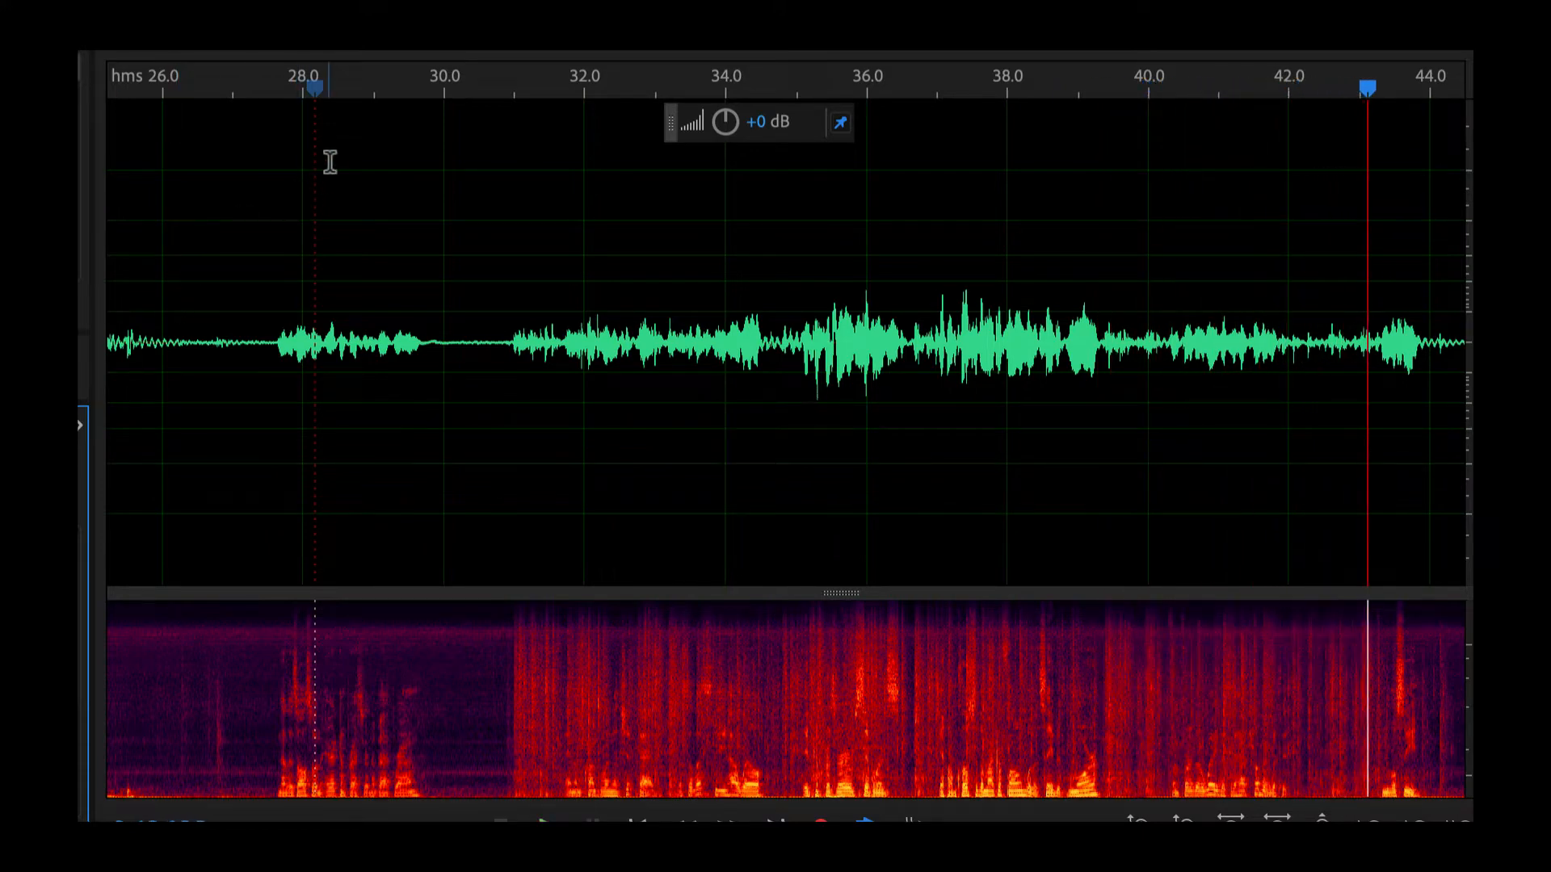
# Open the other version of the recording in the editor and play it from about 1 s
pyautogui.scroll(-3, 301, 259)
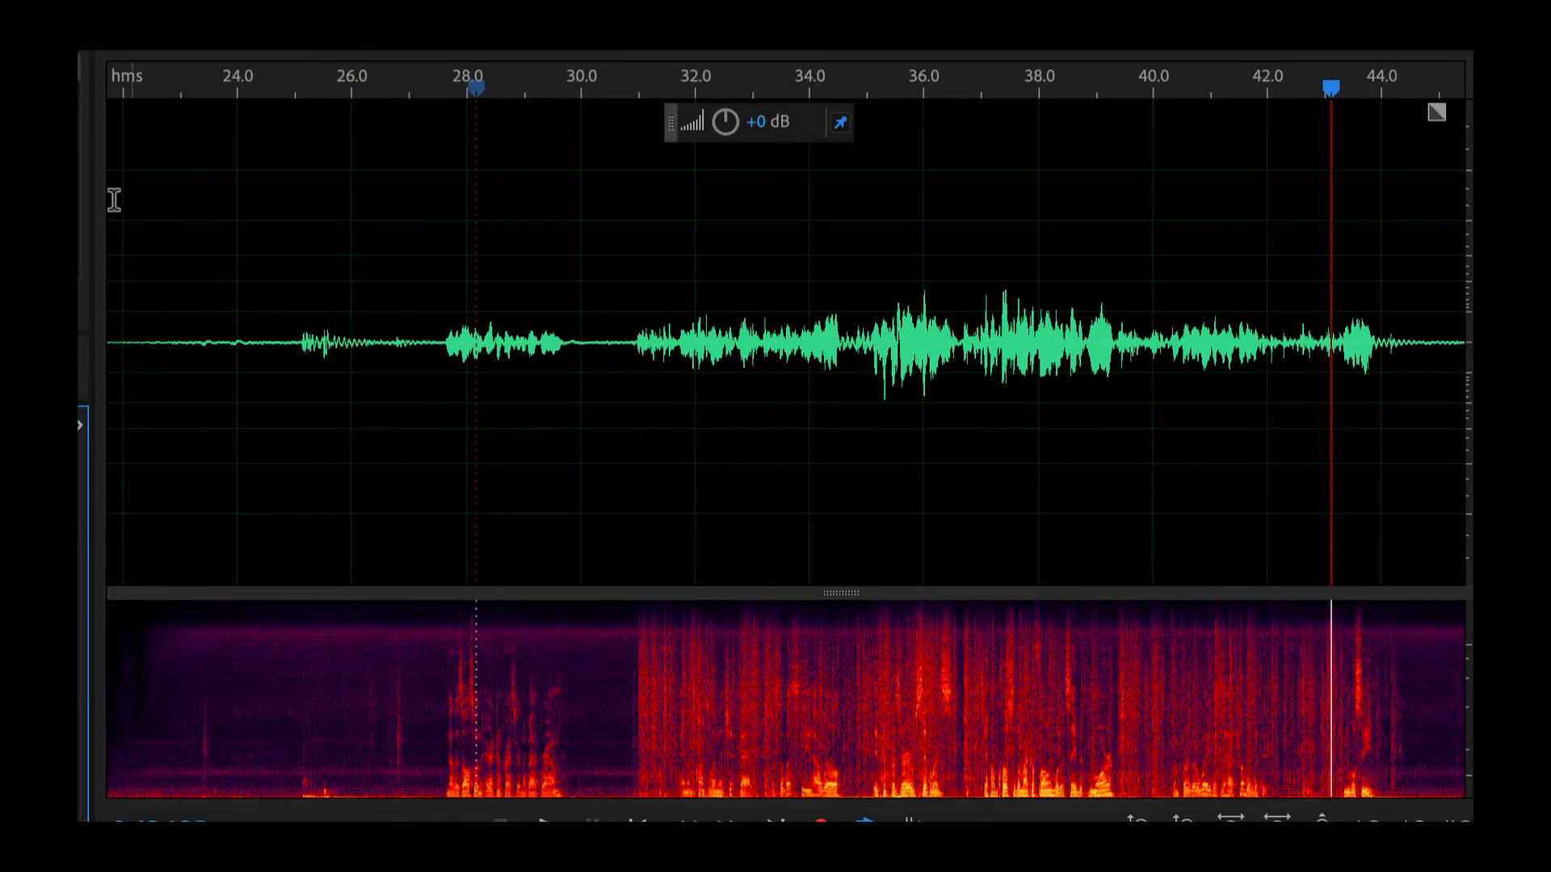
pyautogui.scroll(-2, 294, 316)
pyautogui.doubleClick(79, 186)
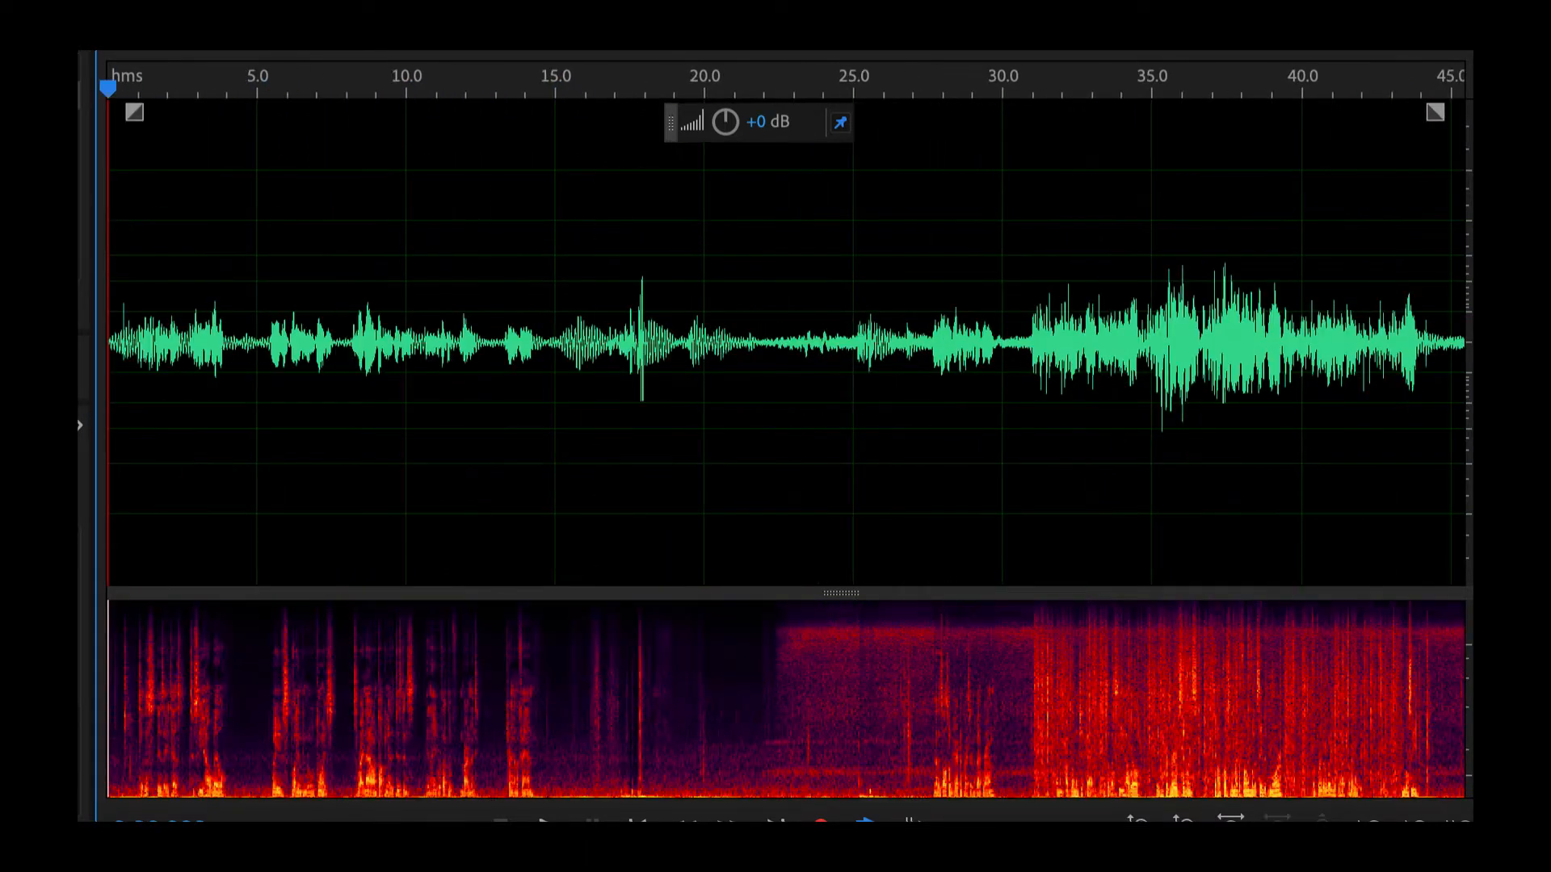
pyautogui.click(141, 287)
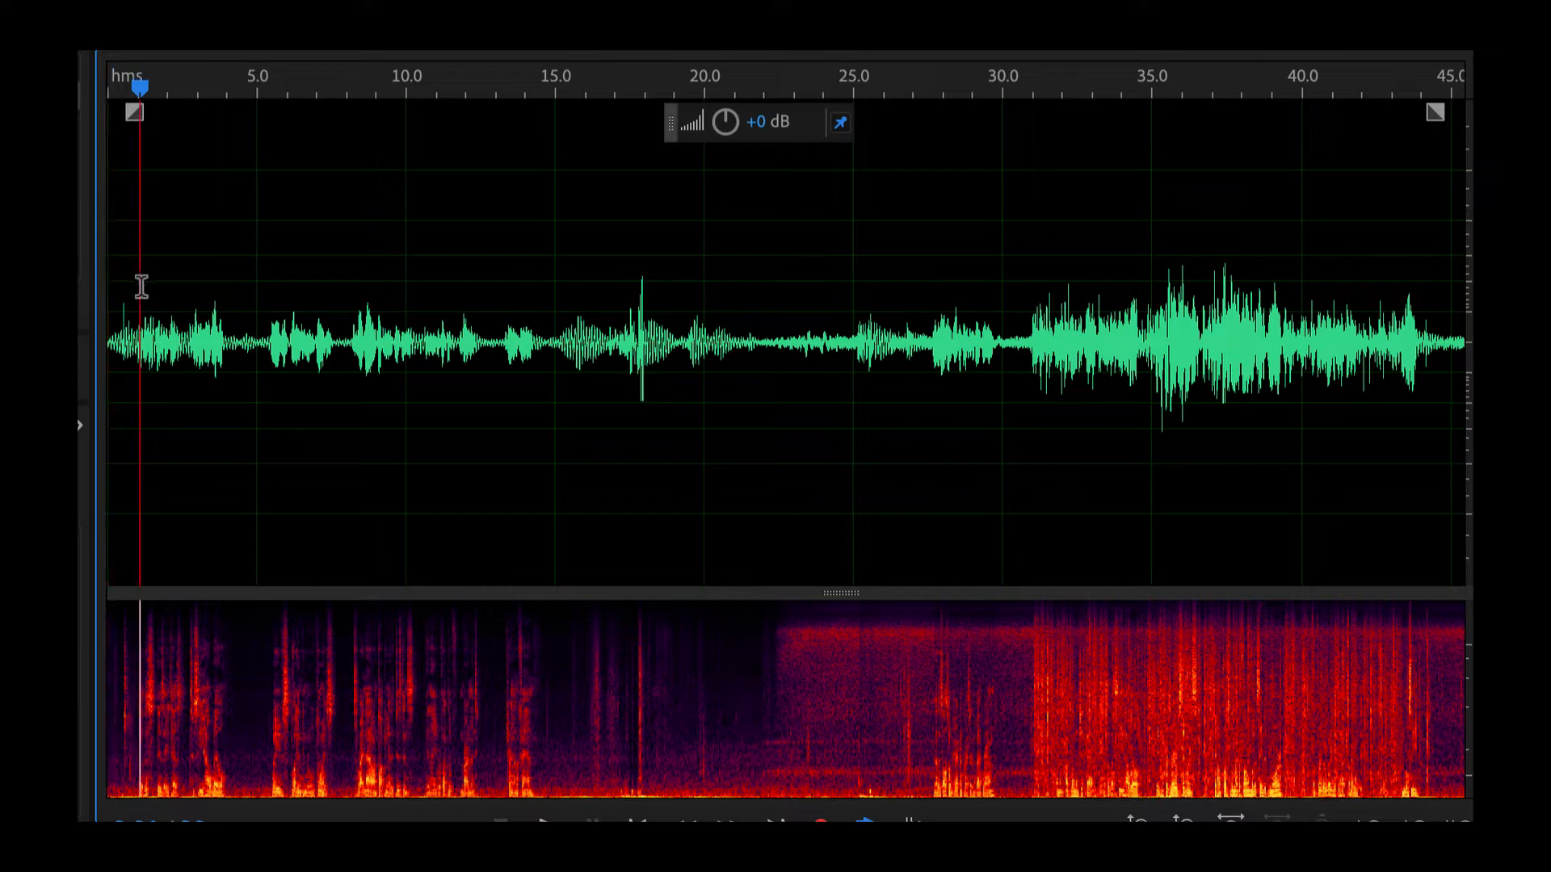
pyautogui.press('space')
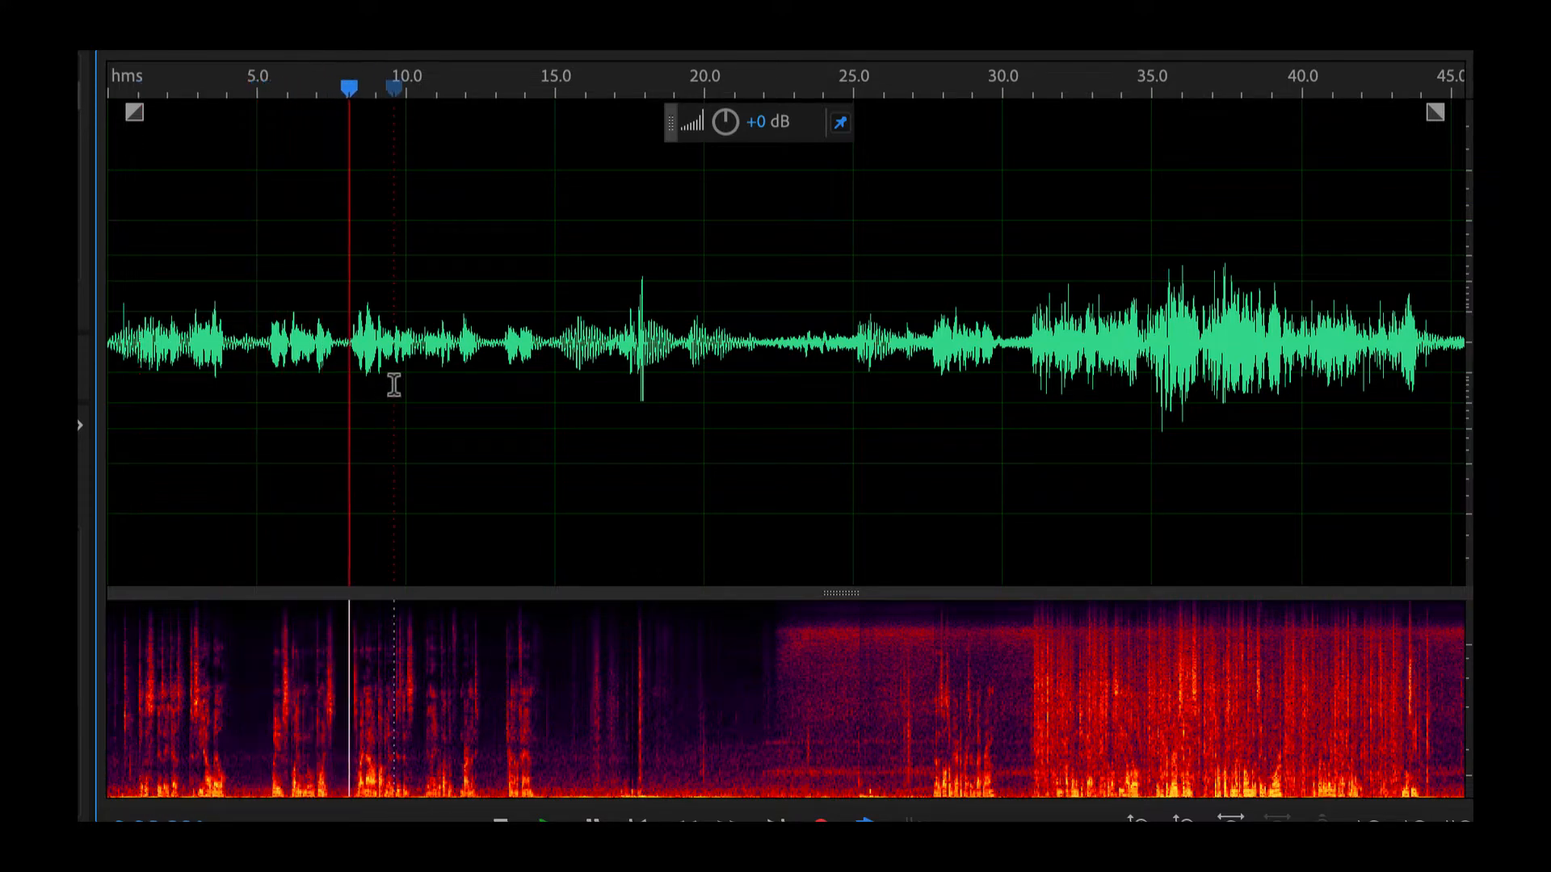
# Normalize the whole recording to -3 dB and clear the selection
pyautogui.hotkey('ctrl', 'a')
pyautogui.click(379, 50)
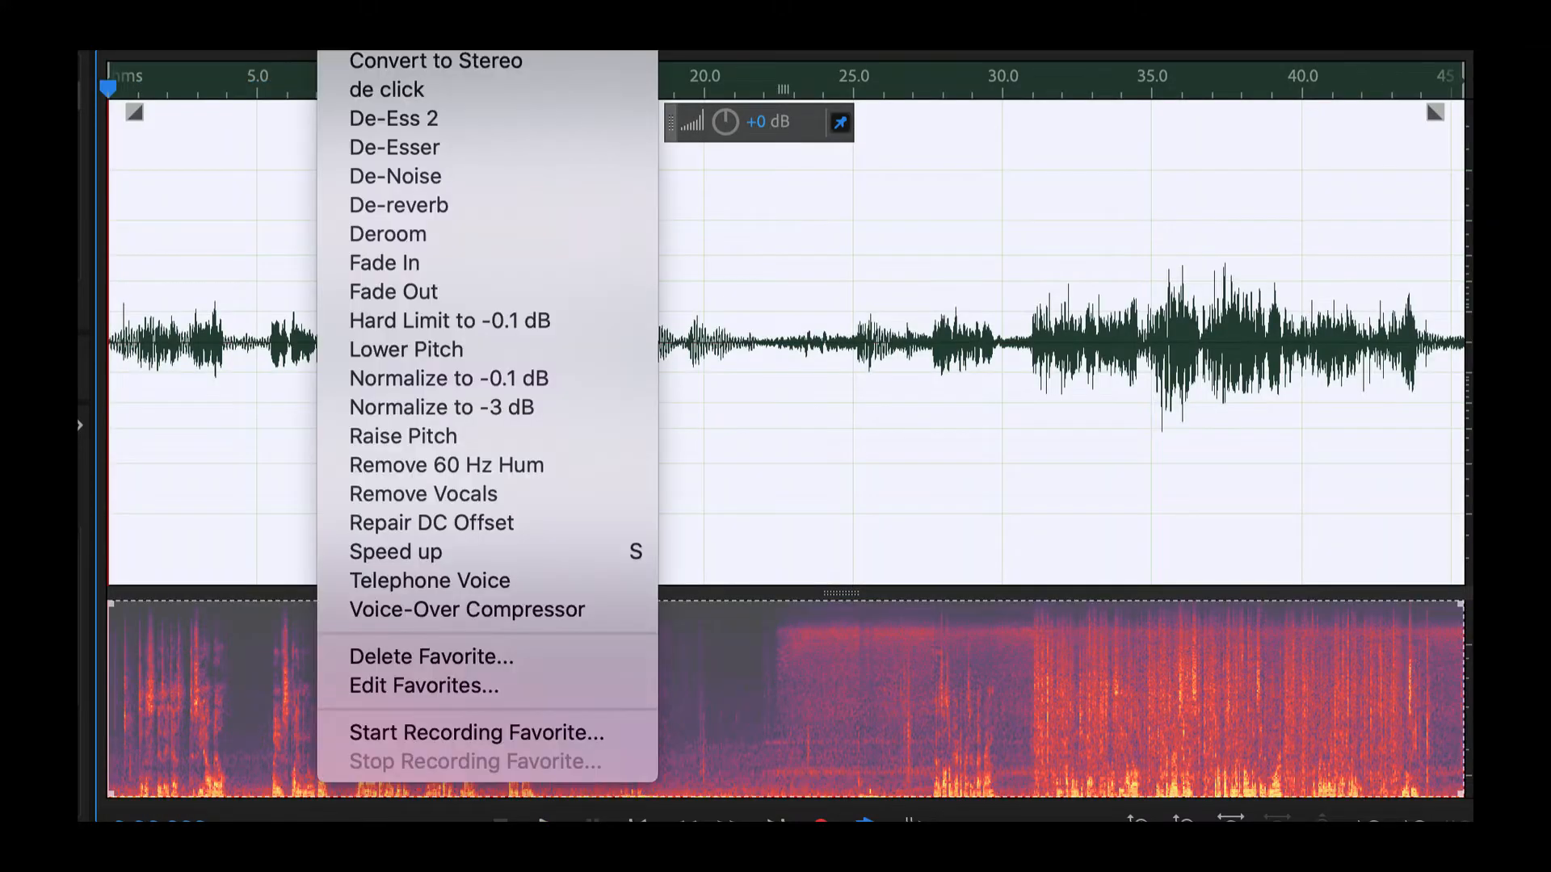
pyautogui.click(415, 409)
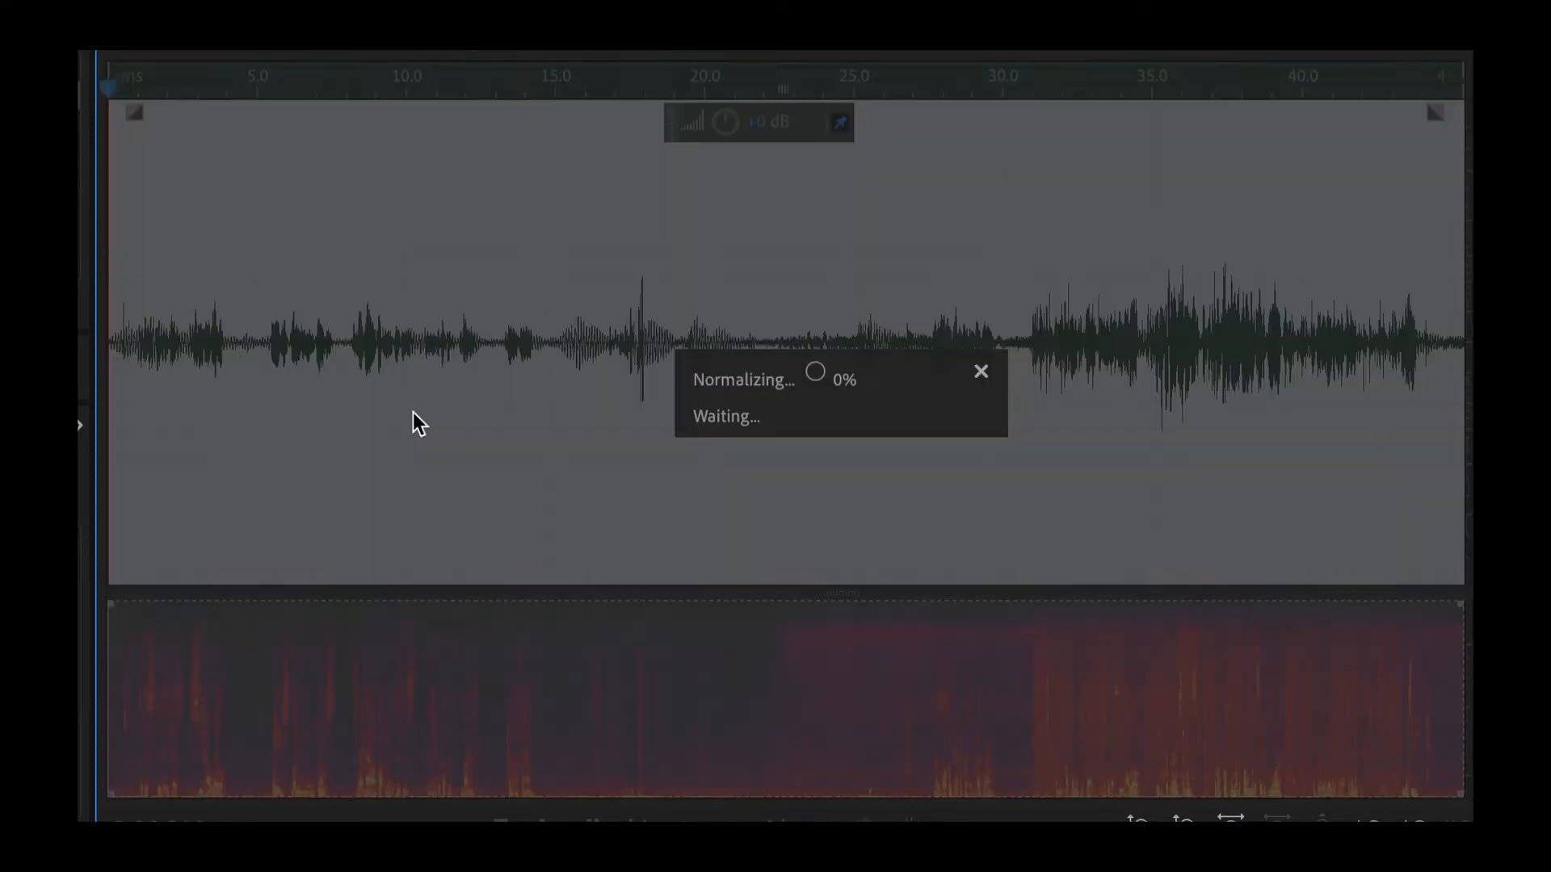
pyautogui.click(336, 317)
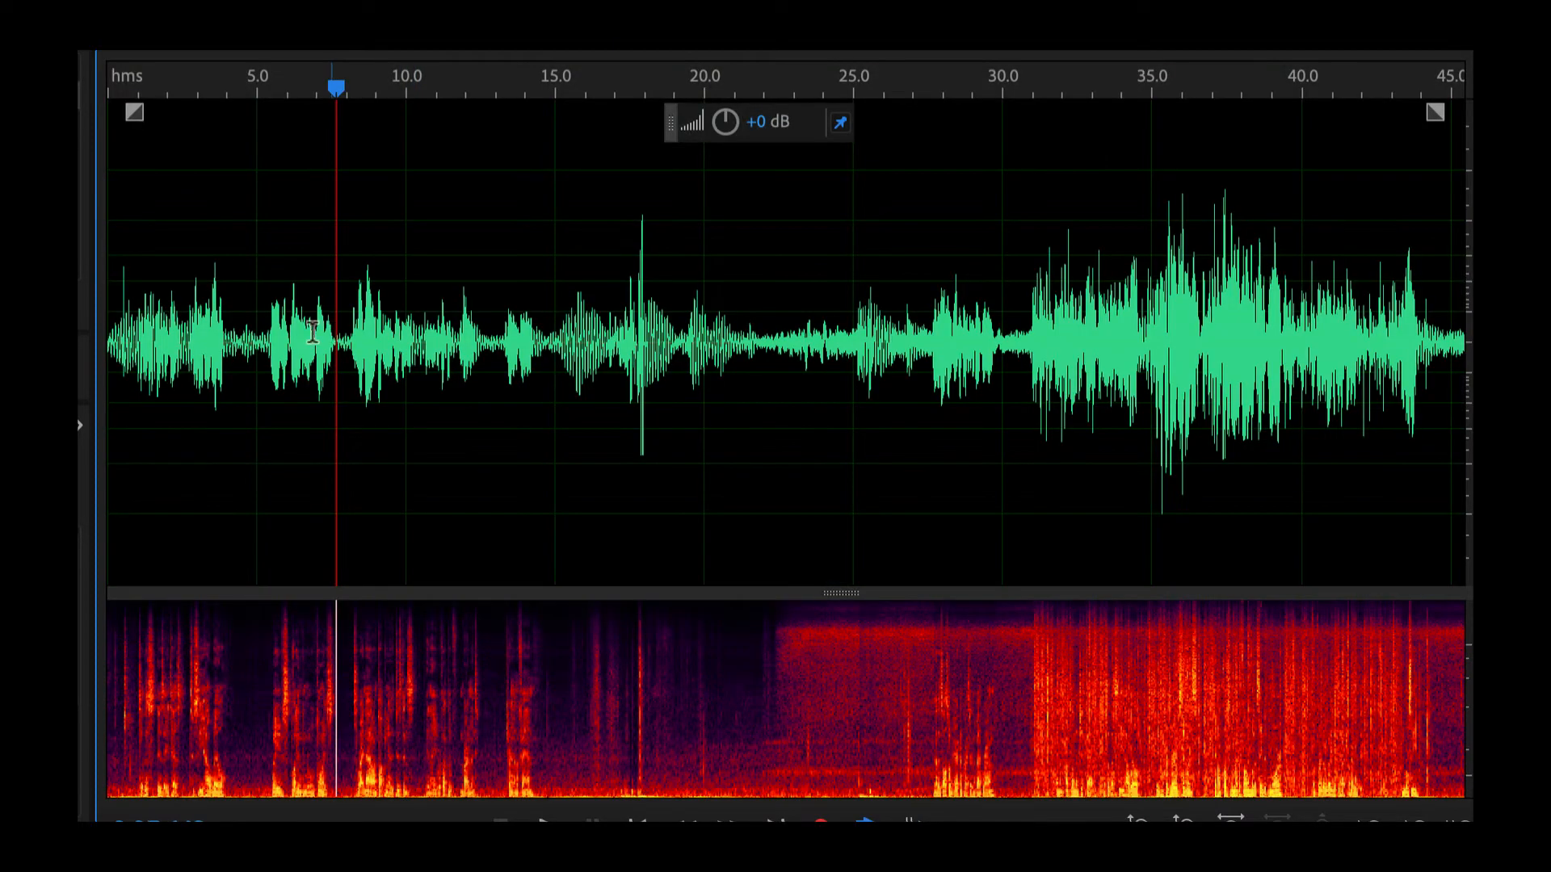
# Play the normalized recording from about 3.7 s, 16.8 s and 26.8 s
pyautogui.click(219, 331)
pyautogui.press('space')
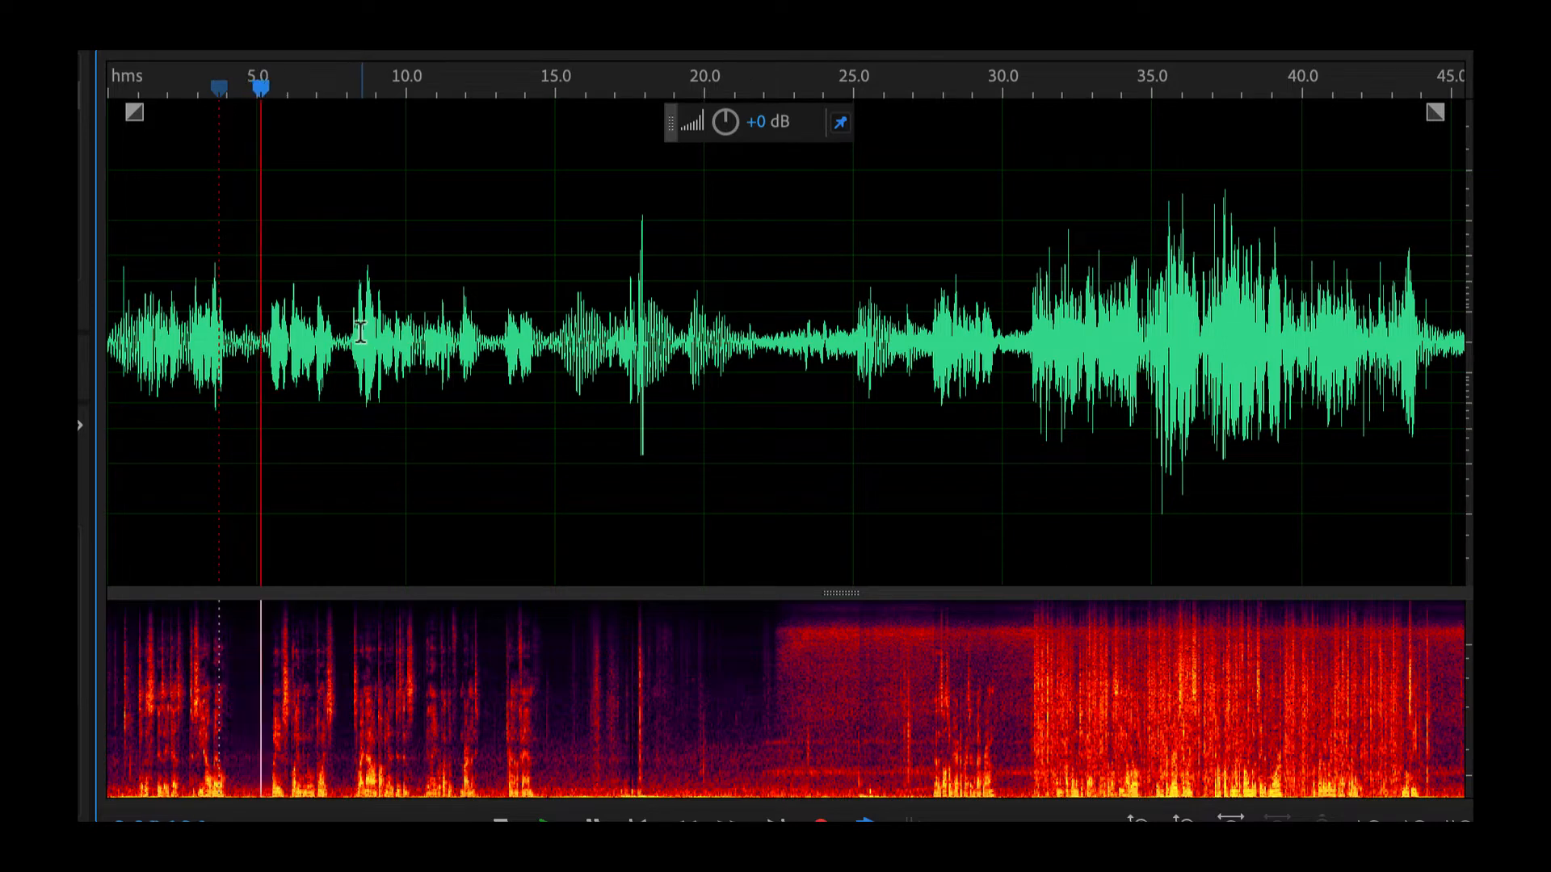
pyautogui.click(611, 307)
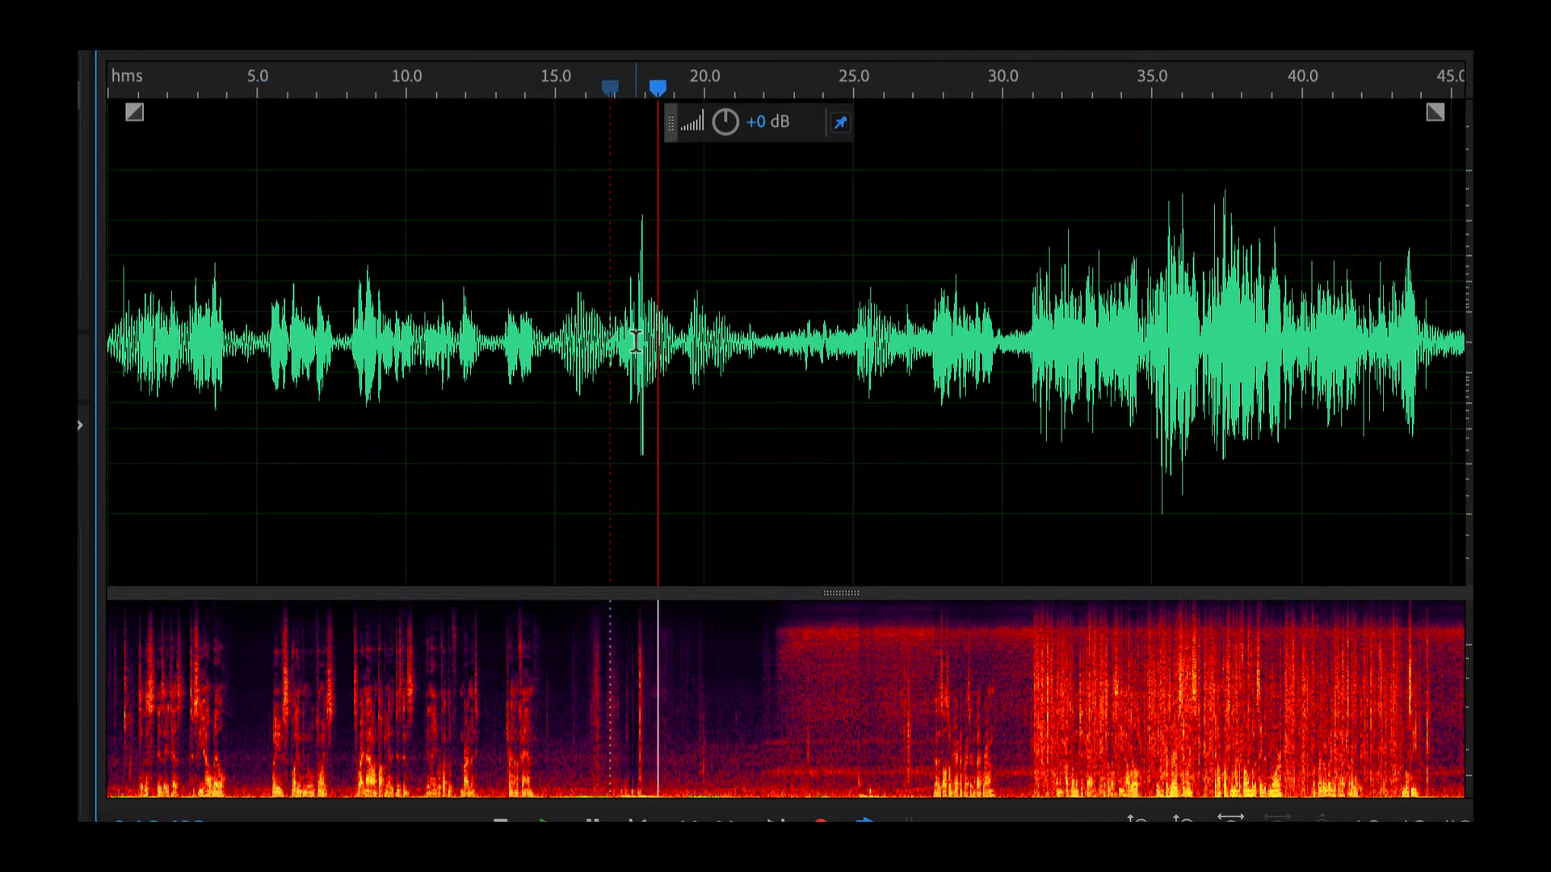
pyautogui.click(906, 319)
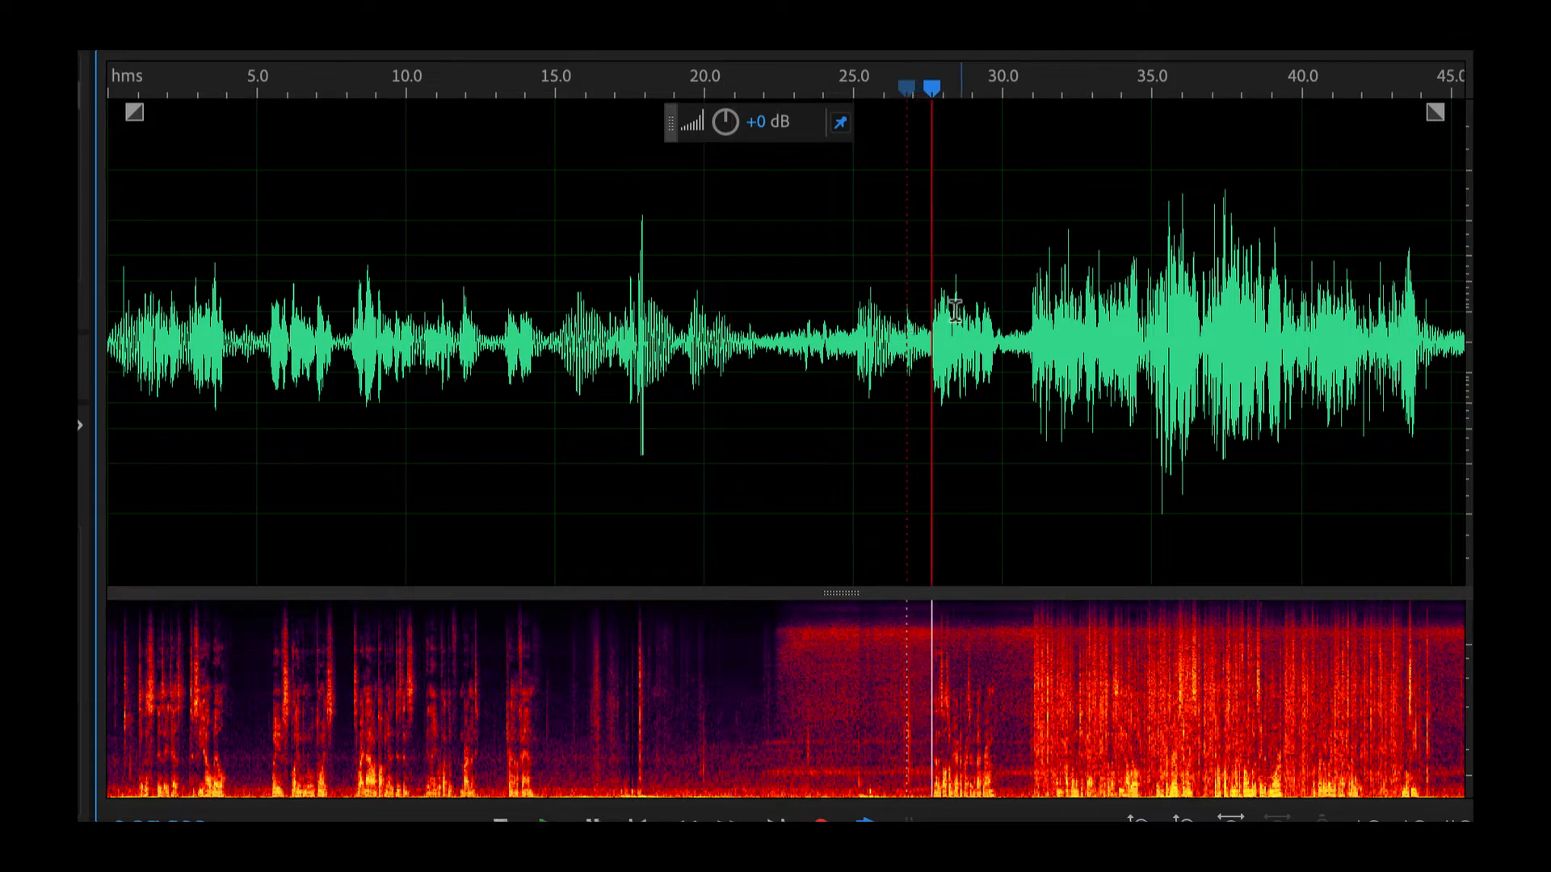
# Raise the Clarity Vx noise reduction amount well above its default, using playback from about 35.8 s and from about 1.1 s
pyautogui.click(1176, 323)
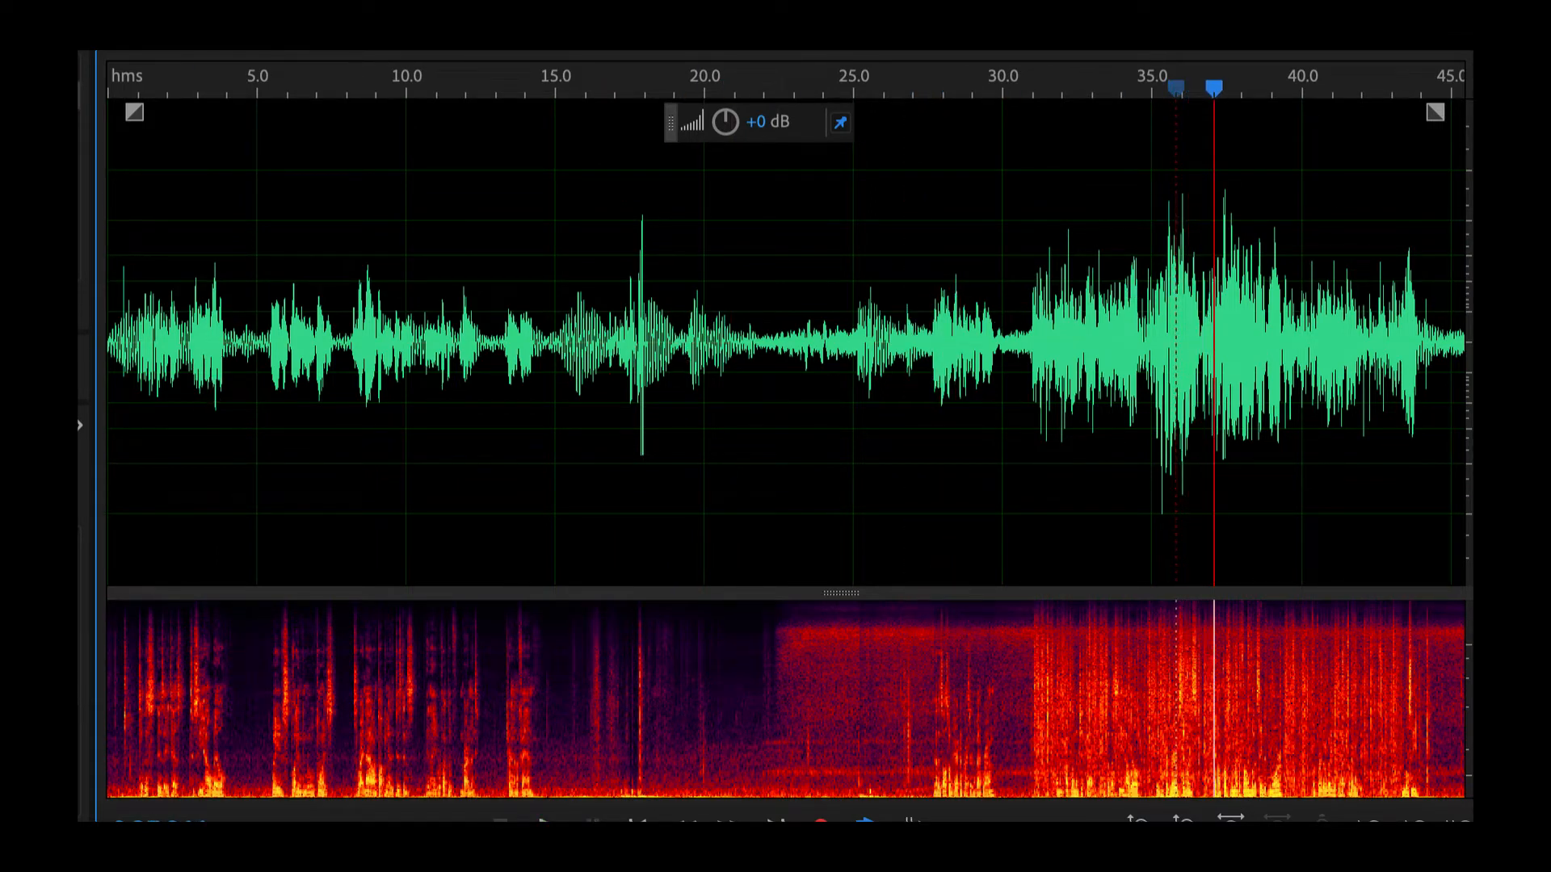
pyautogui.moveTo(544, 167); pyautogui.dragTo(591, 0)
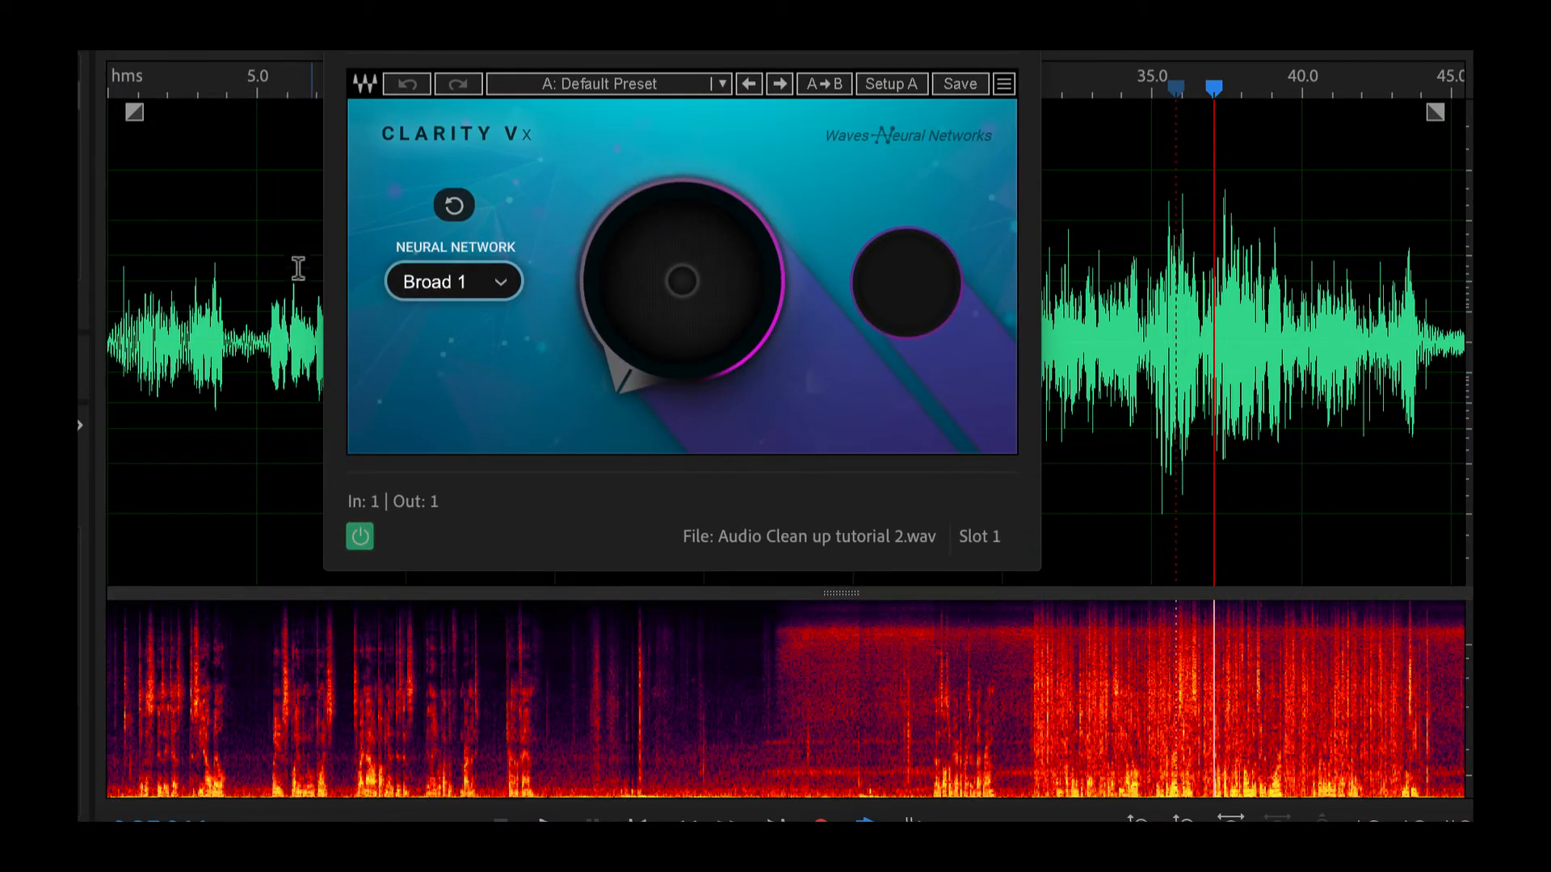
pyautogui.click(141, 325)
pyautogui.moveTo(584, 284); pyautogui.dragTo(637, 299)
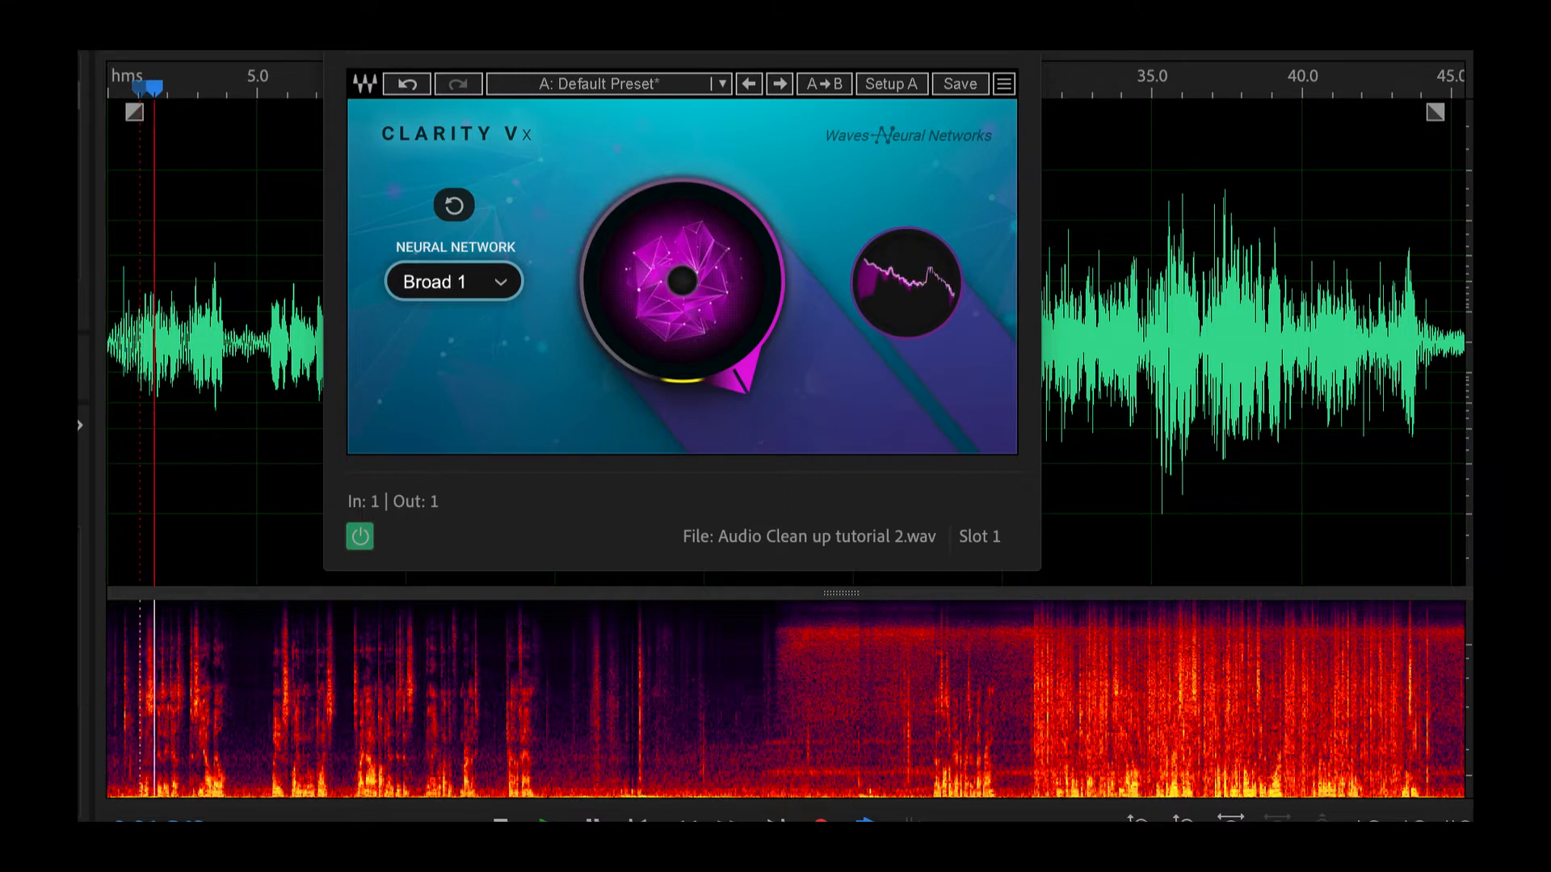
pyautogui.click(142, 302)
pyautogui.press('space')
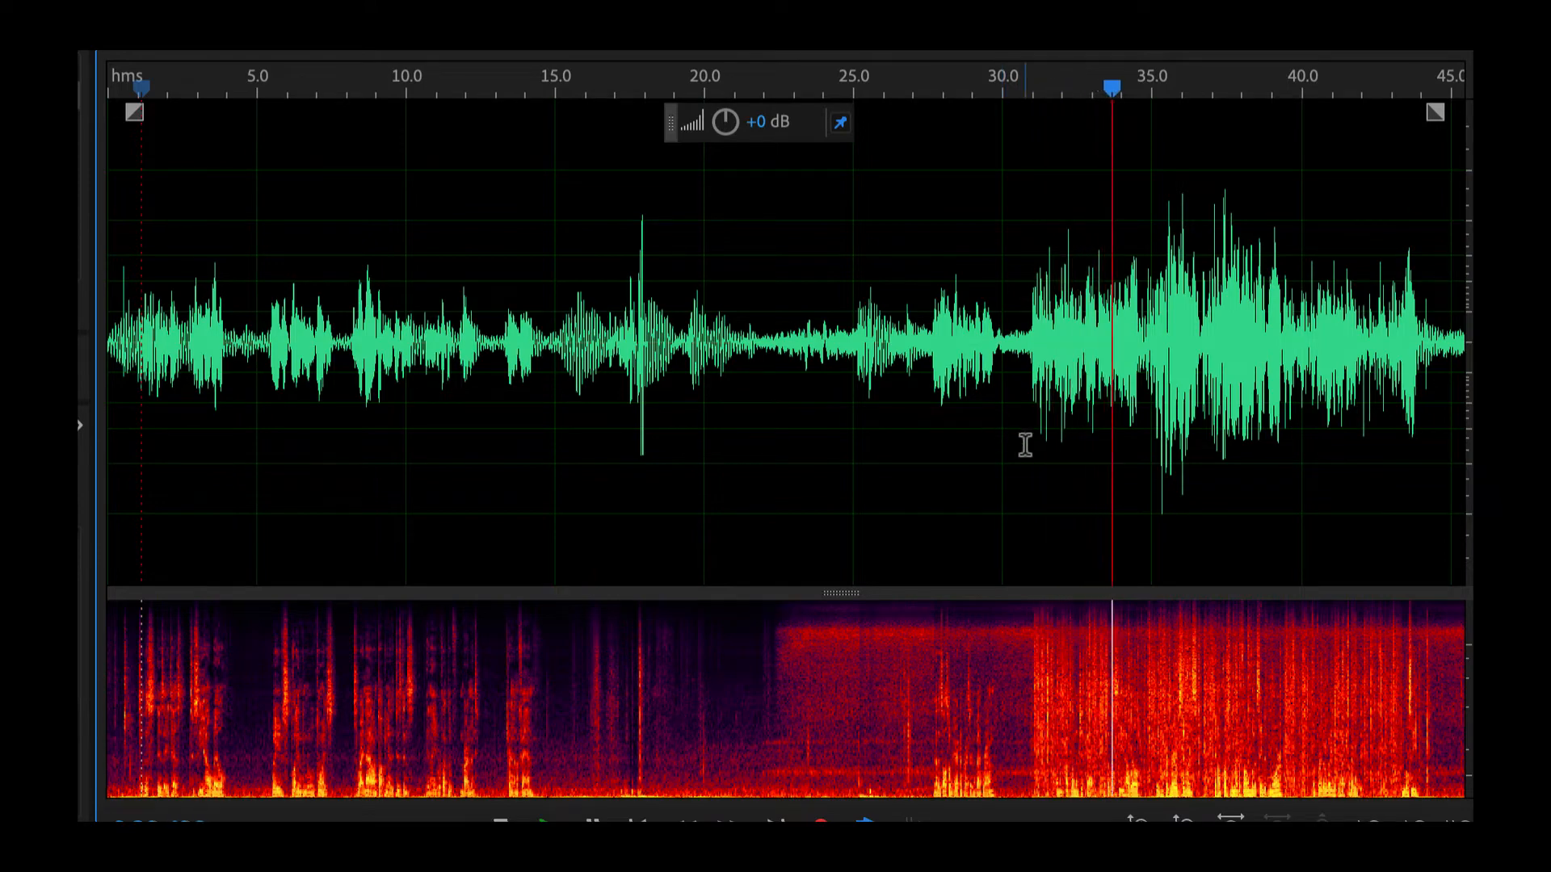
# Compare the Broad 1 and Broad 2 neural networks on the noisiest passage, playing it from about 30.8 s
pyautogui.scroll(2, 1251, 376)
pyautogui.scroll(3, 1252, 377)
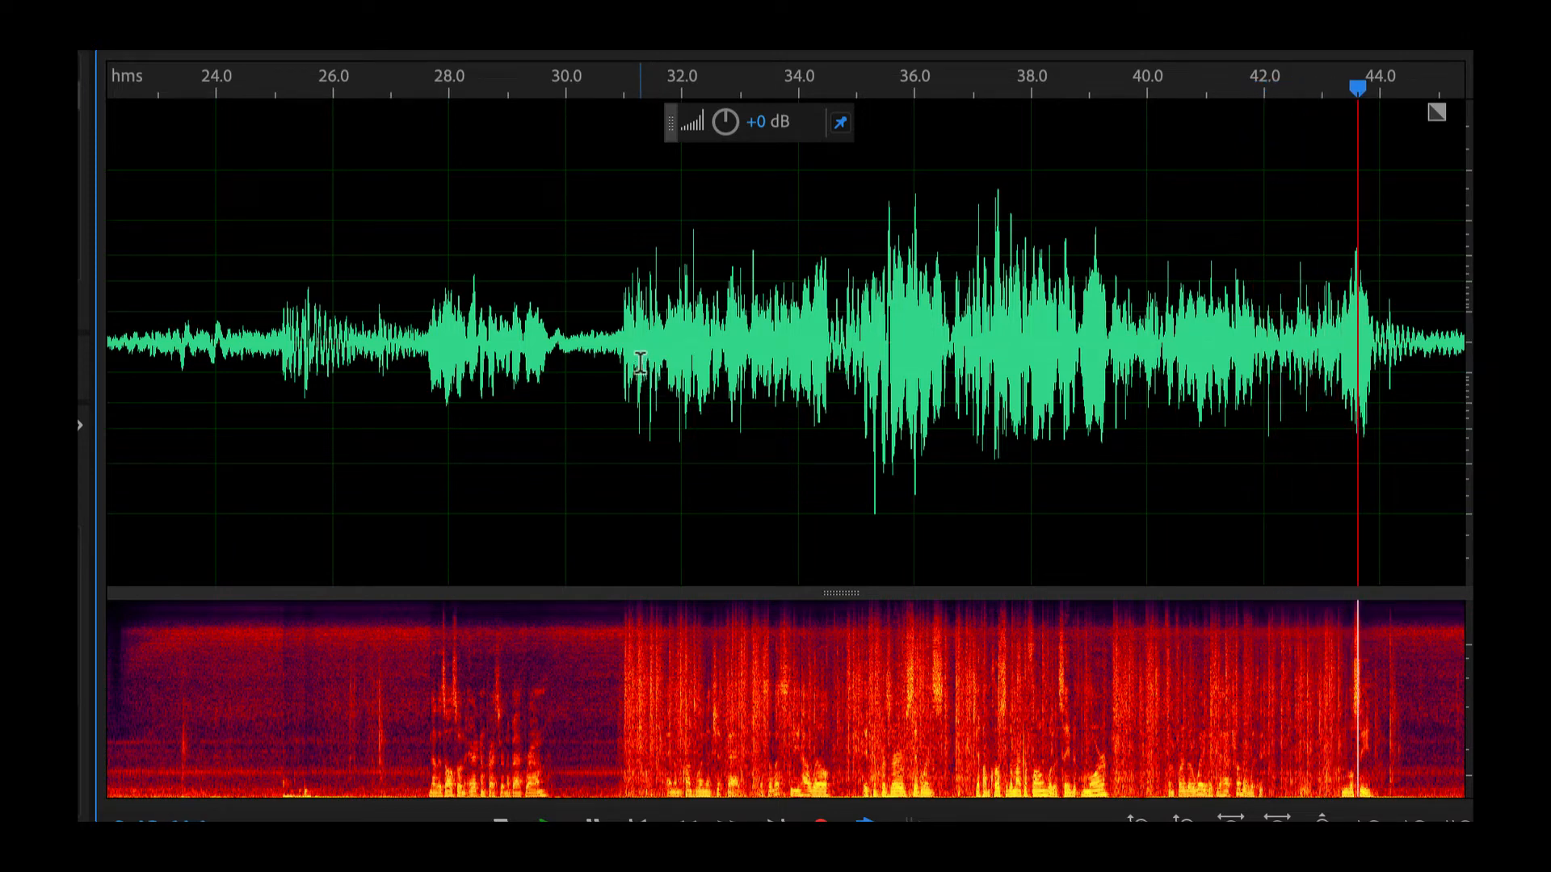
pyautogui.click(613, 341)
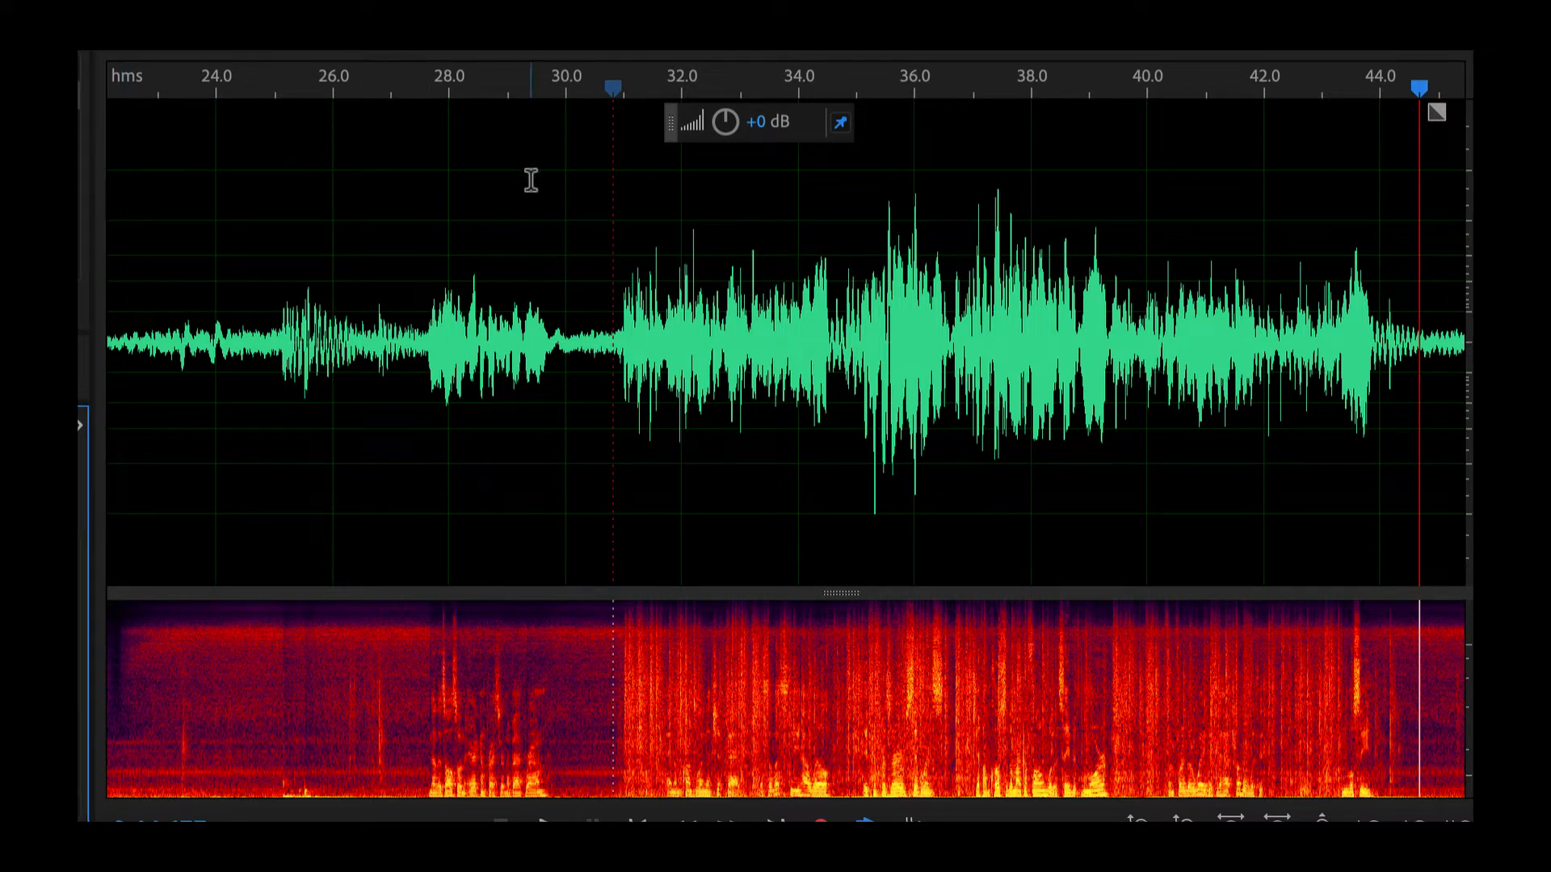
pyautogui.click(606, 328)
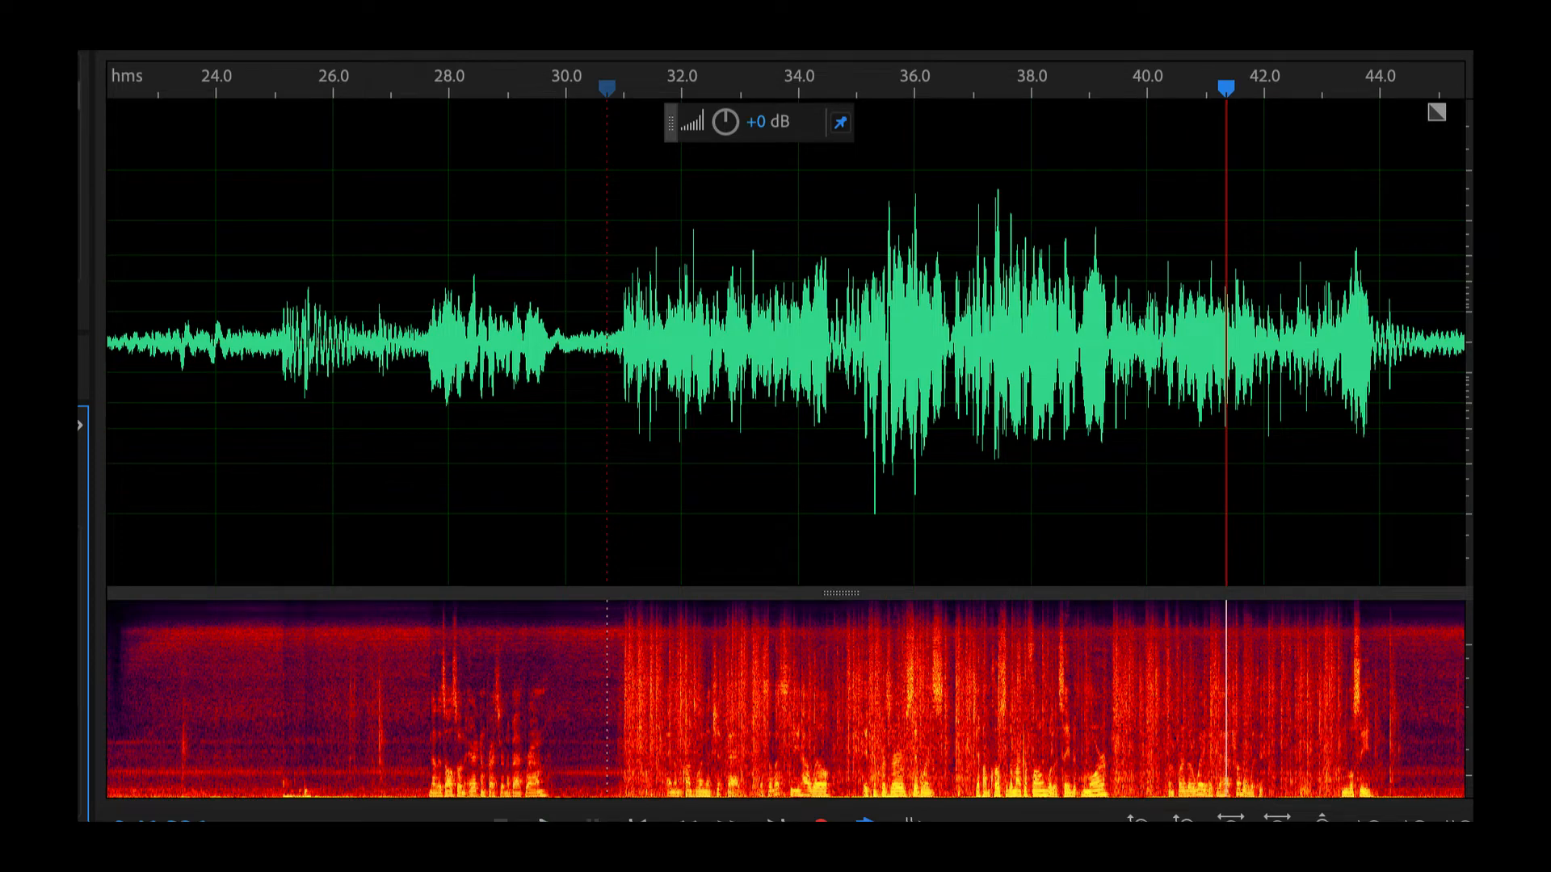
pyautogui.click(435, 285)
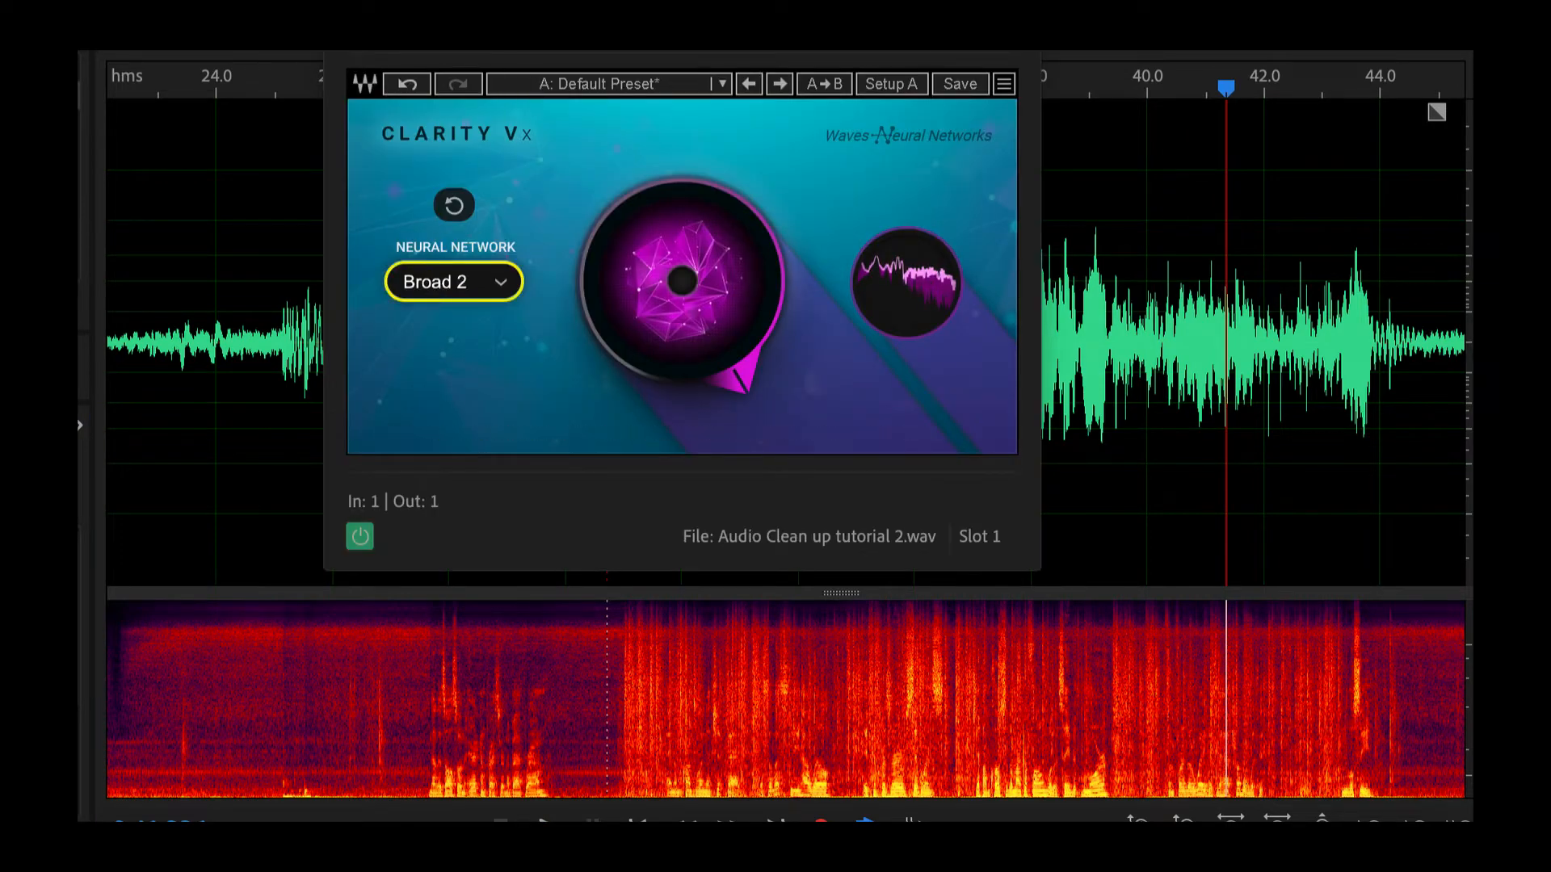
pyautogui.click(612, 311)
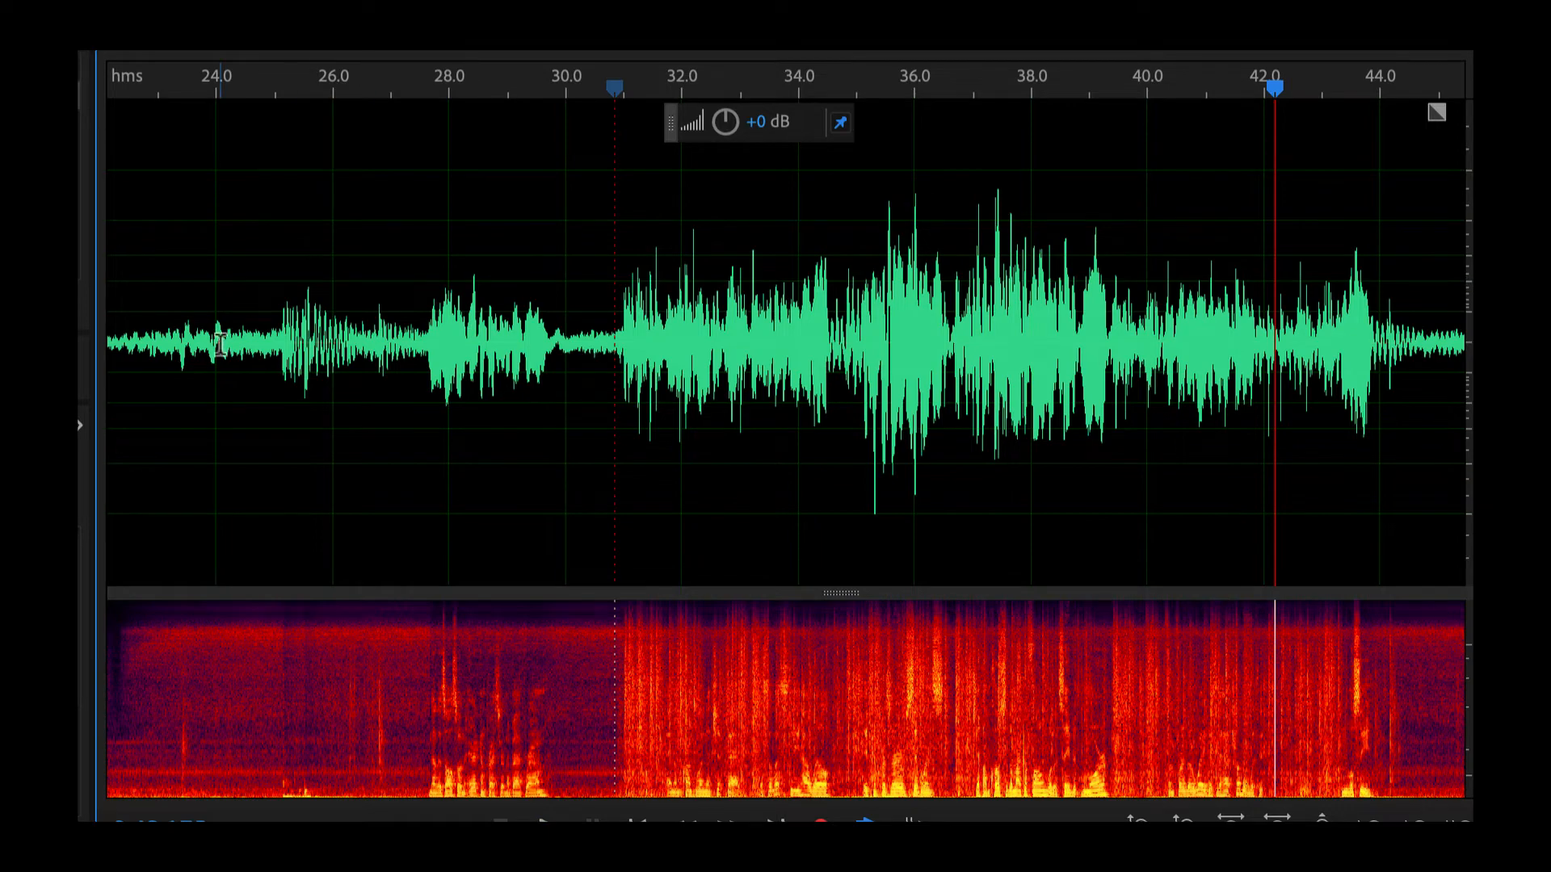
# Select the whole recording and apply Clarity Vx to it with the Broad 1 neural network
pyautogui.hotkey('ctrl', 'a')
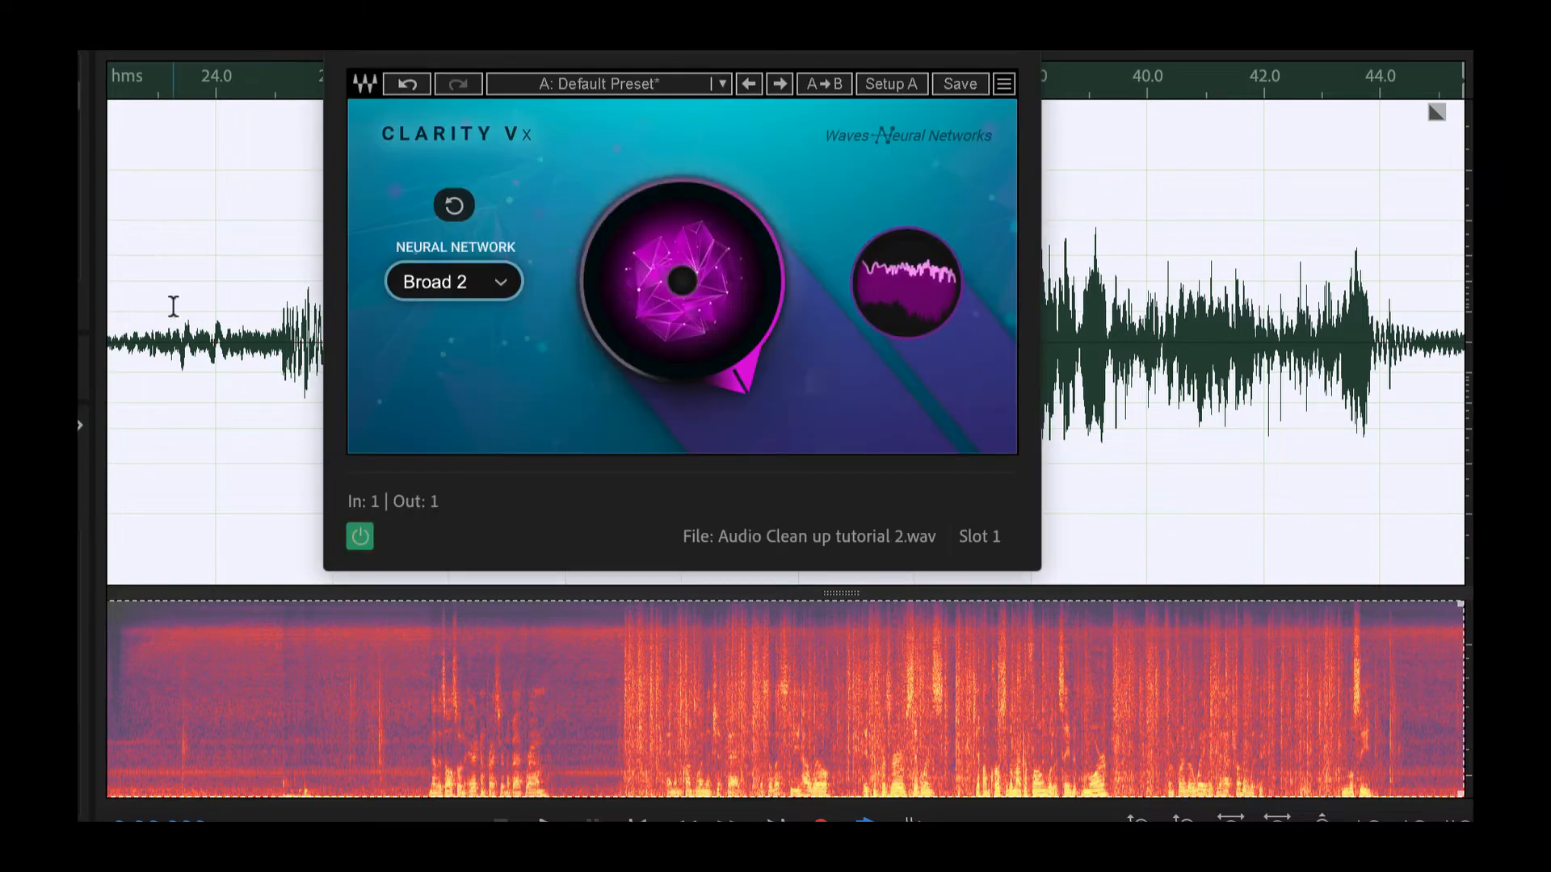
pyautogui.scroll(1, 494, 286)
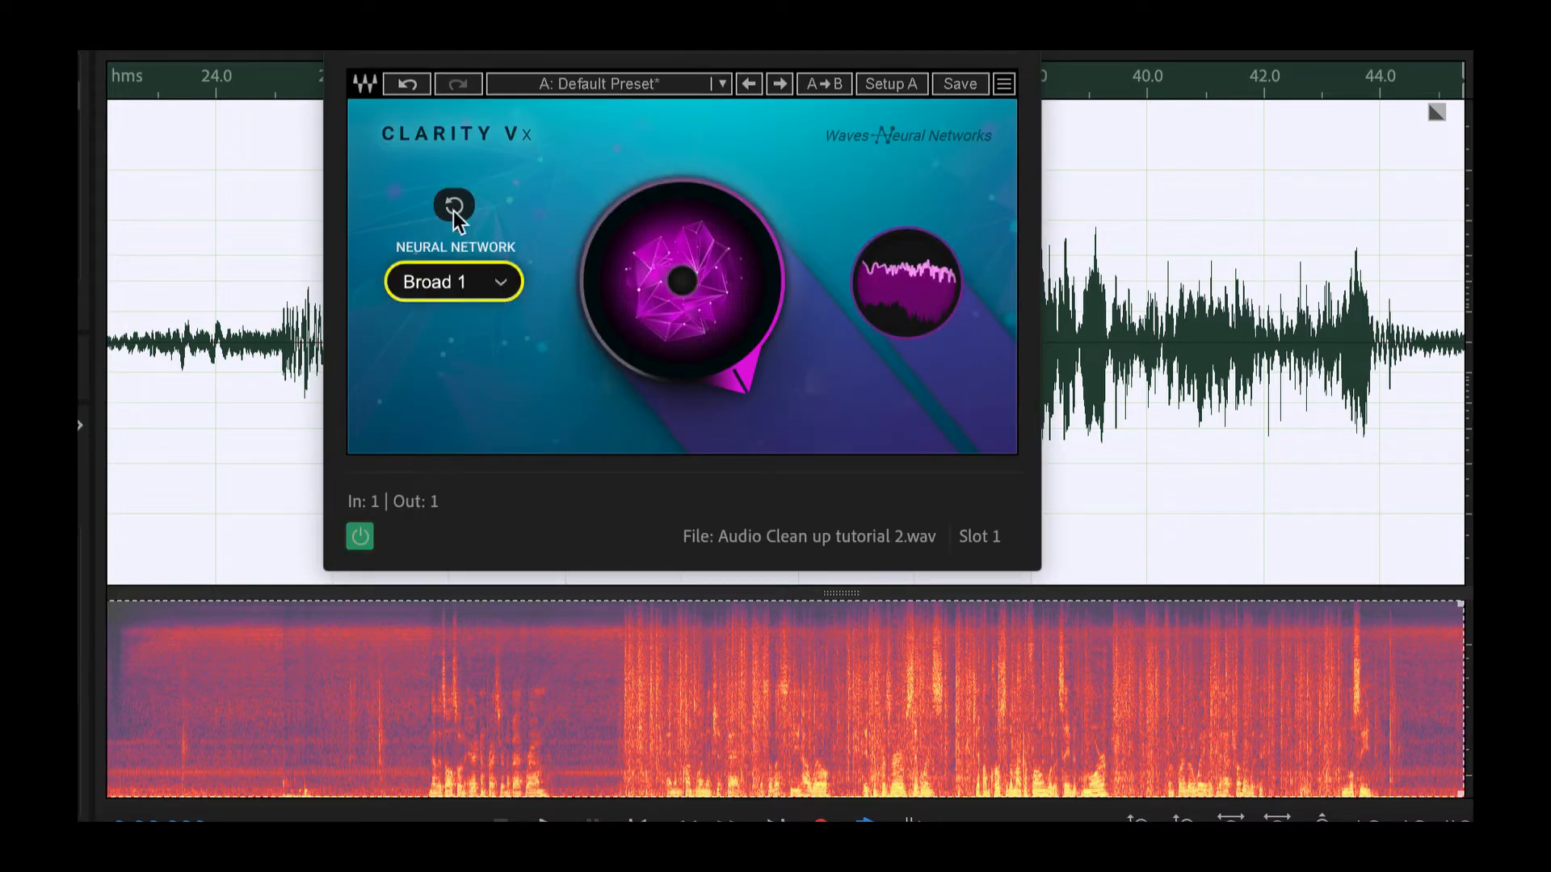
pyautogui.click(287, 345)
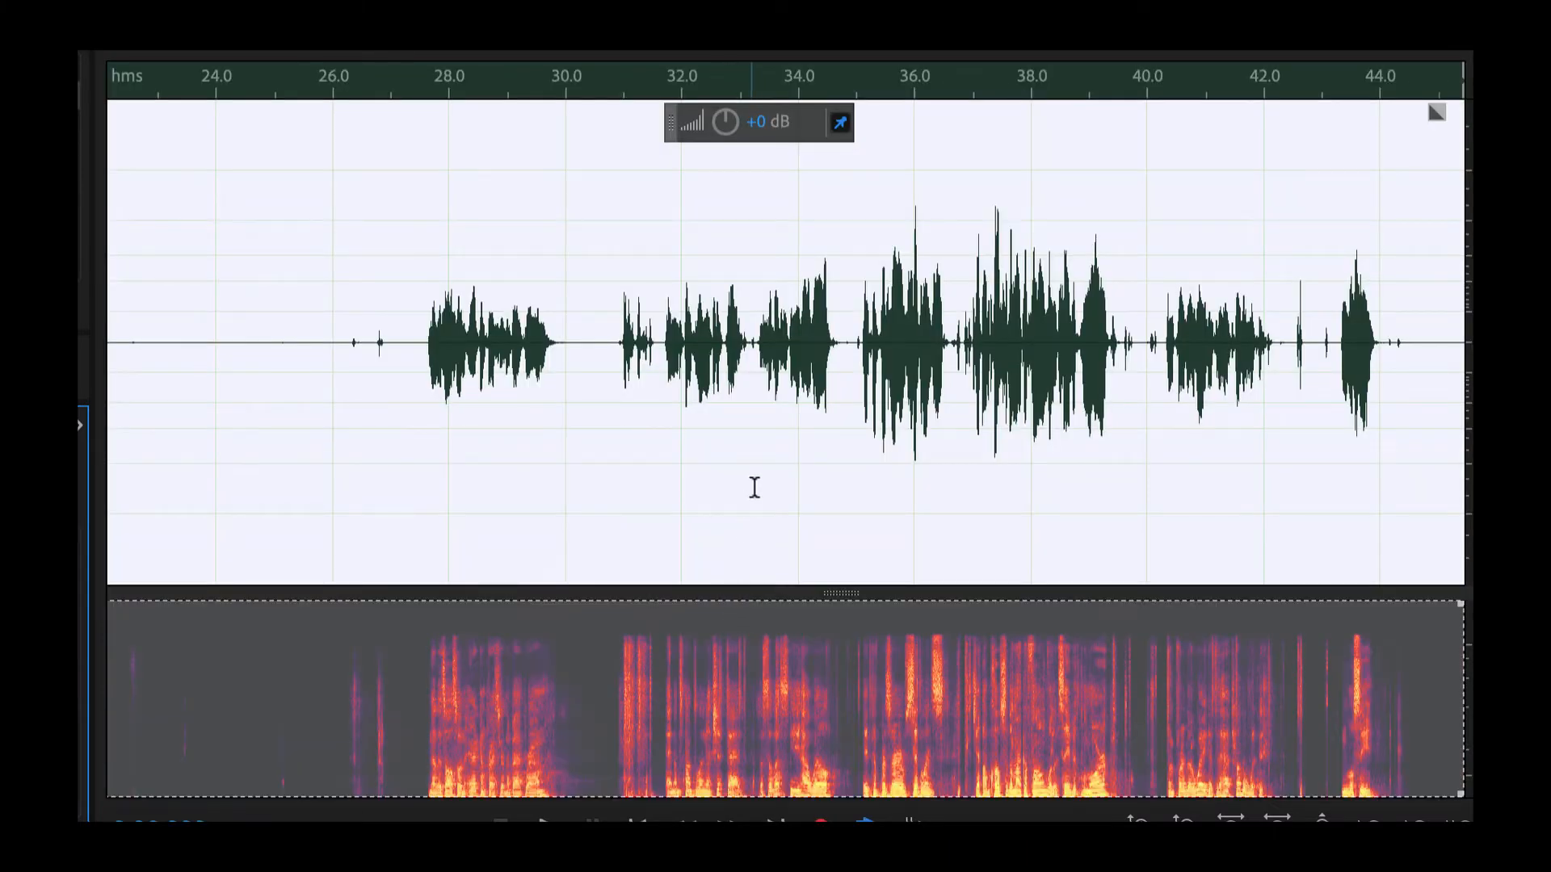
# Undo and redo the Clarity Vx processing to compare the whole waveform before and after
pyautogui.click(755, 485)
pyautogui.scroll(-2, 756, 483)
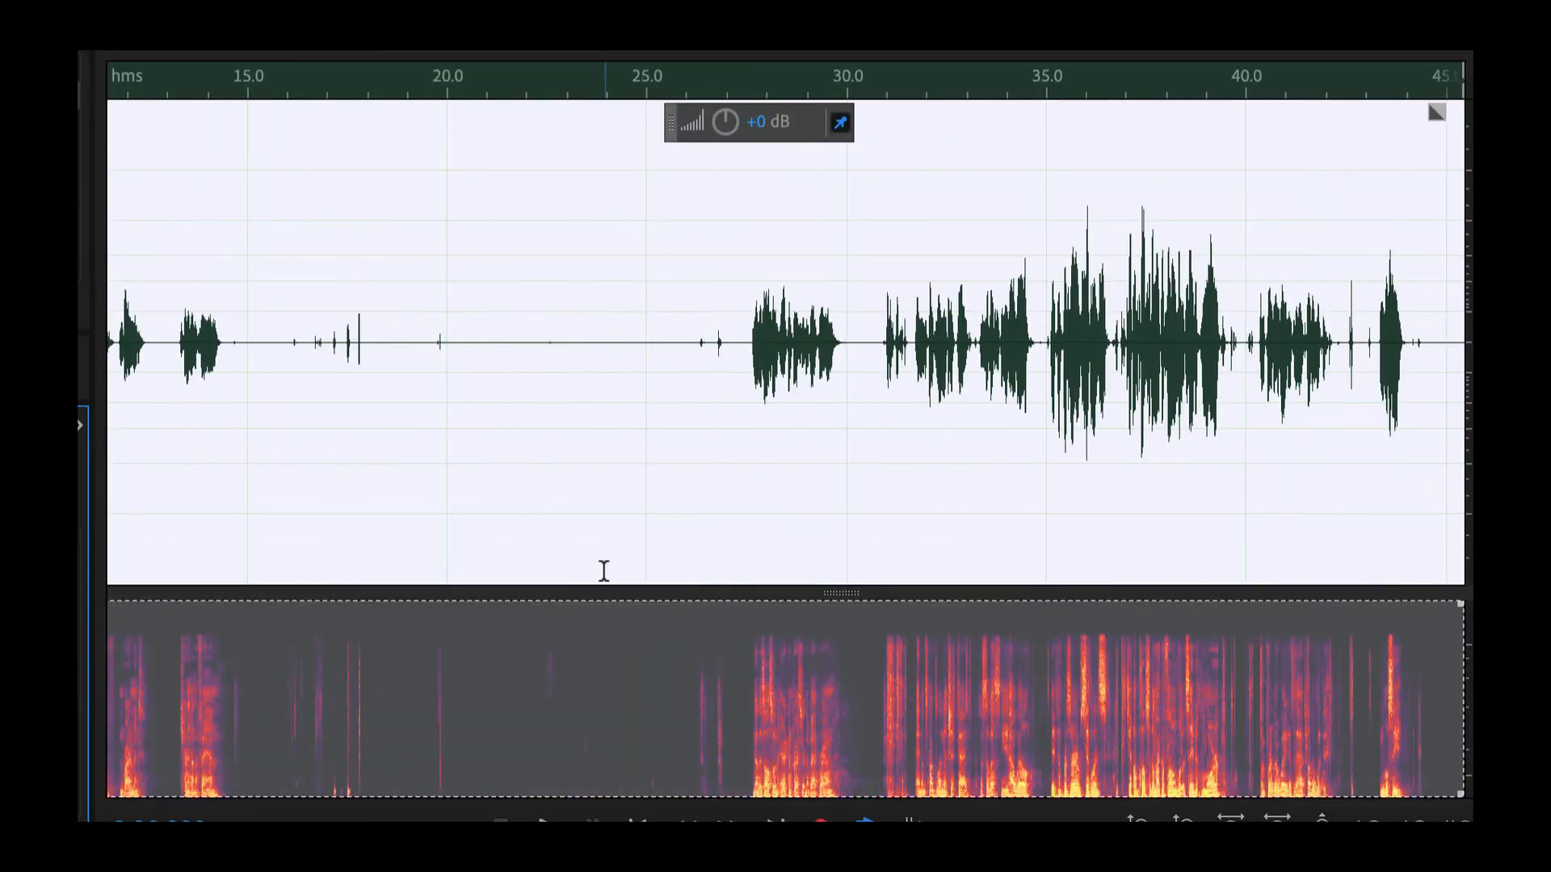
pyautogui.scroll(-1, 603, 570)
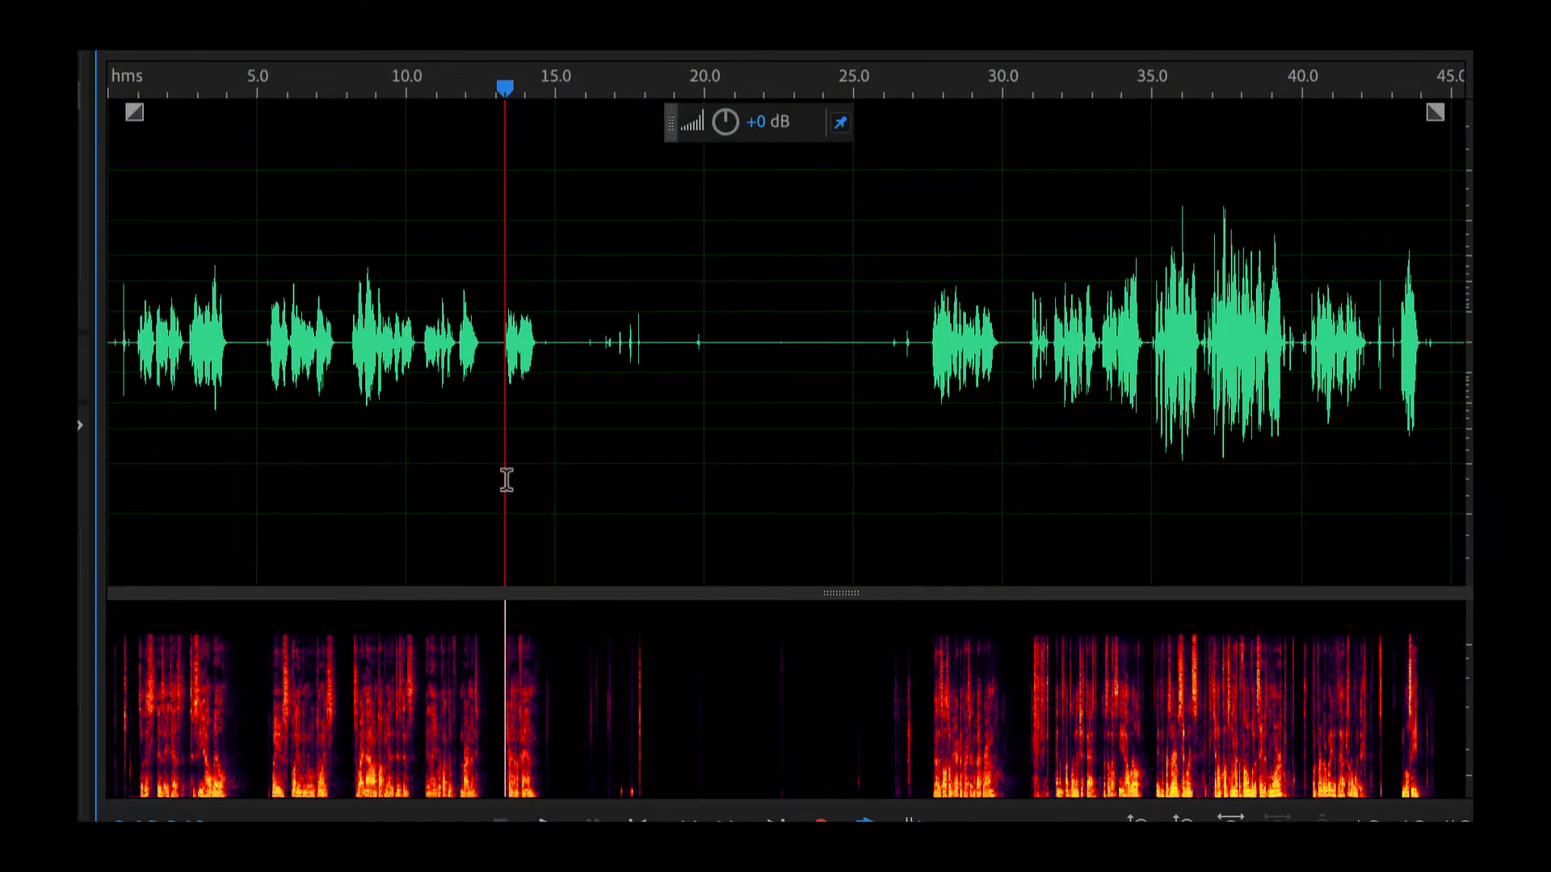
pyautogui.hotkey('ctrl', 'z')
pyautogui.hotkey('ctrl', 'shift', 'z')
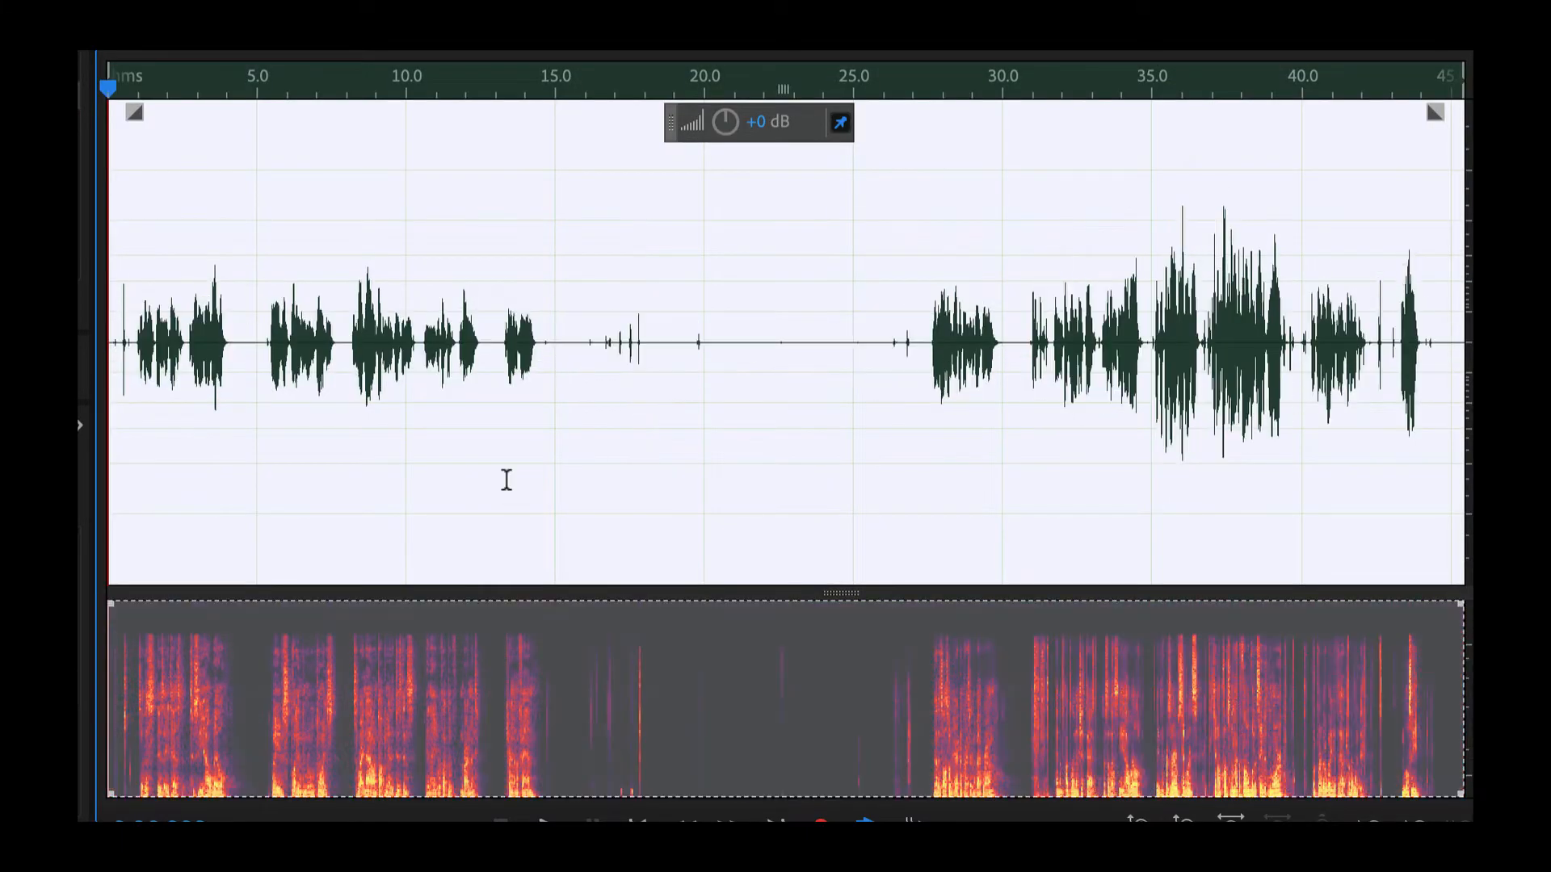
pyautogui.hotkey('ctrl', 'z')
pyautogui.hotkey('ctrl', 'shift', 'z')
# Enlarge the spectral display over the waveform and examine the cleaned speech between about 32 and 42 s
pyautogui.click(359, 393)
pyautogui.moveTo(374, 595); pyautogui.dragTo(423, 92)
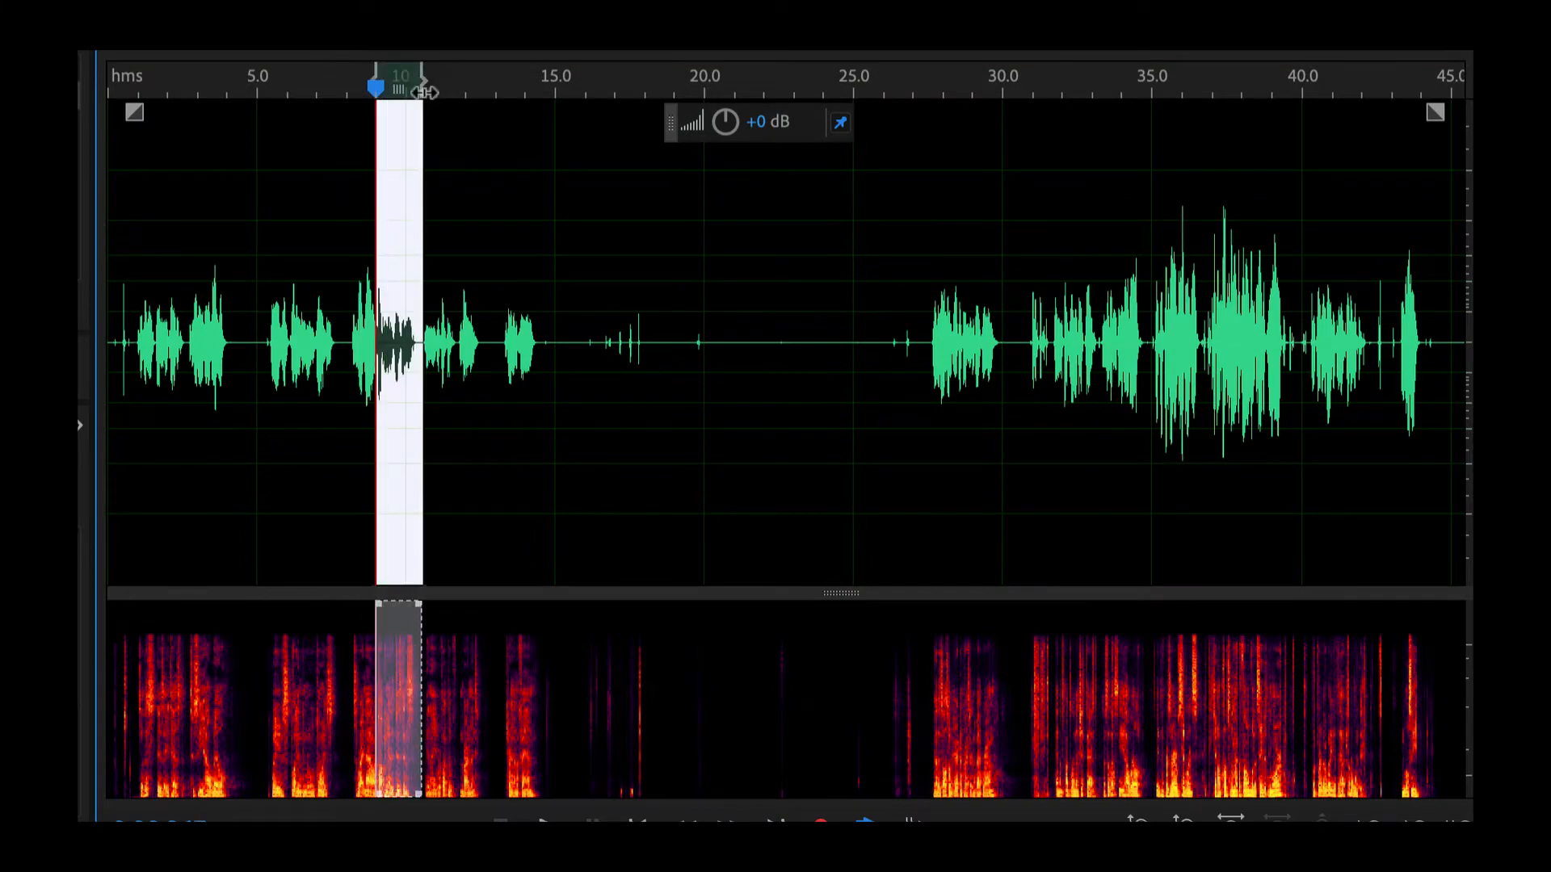
pyautogui.moveTo(476, 597); pyautogui.dragTo(453, 138)
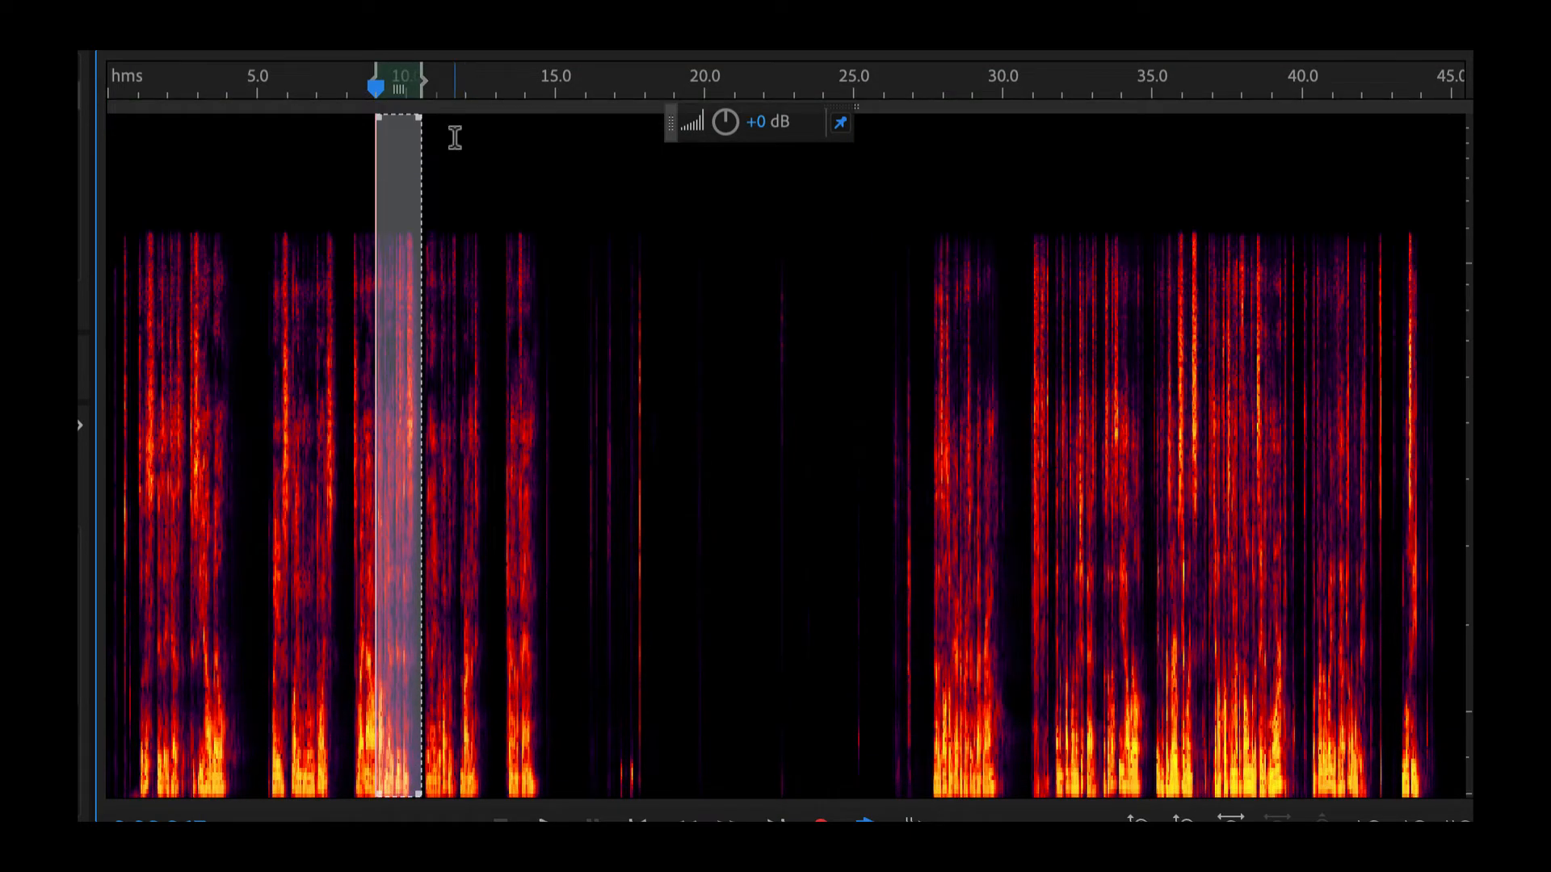
pyautogui.scroll(1, 455, 144)
pyautogui.scroll(5, 1252, 233)
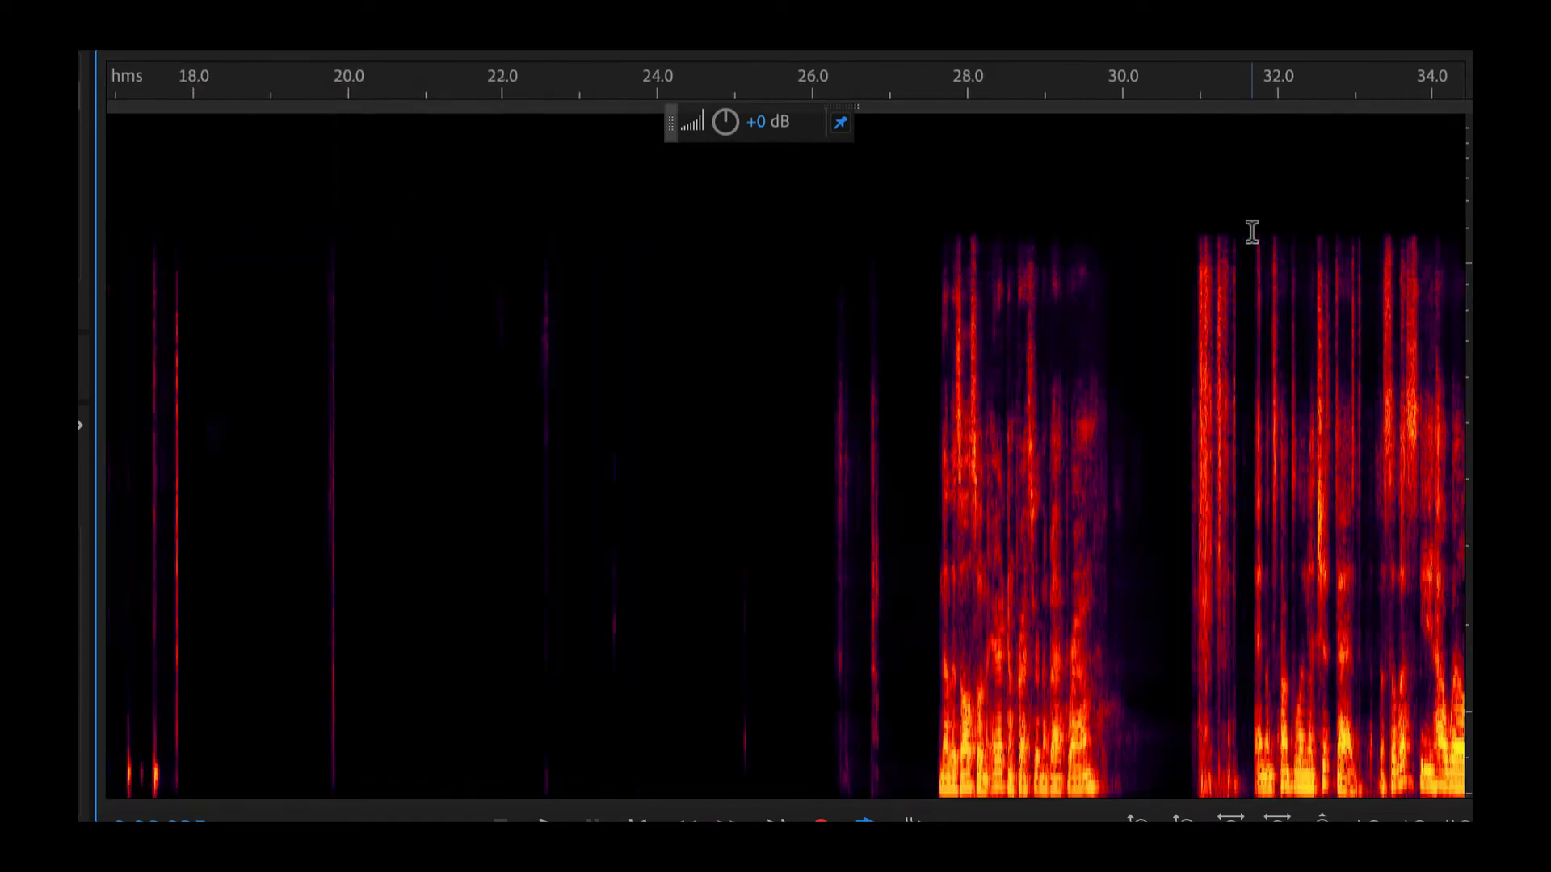
pyautogui.hscroll(5, 1252, 233)
pyautogui.scroll(1, 831, 469)
pyautogui.scroll(1, 832, 470)
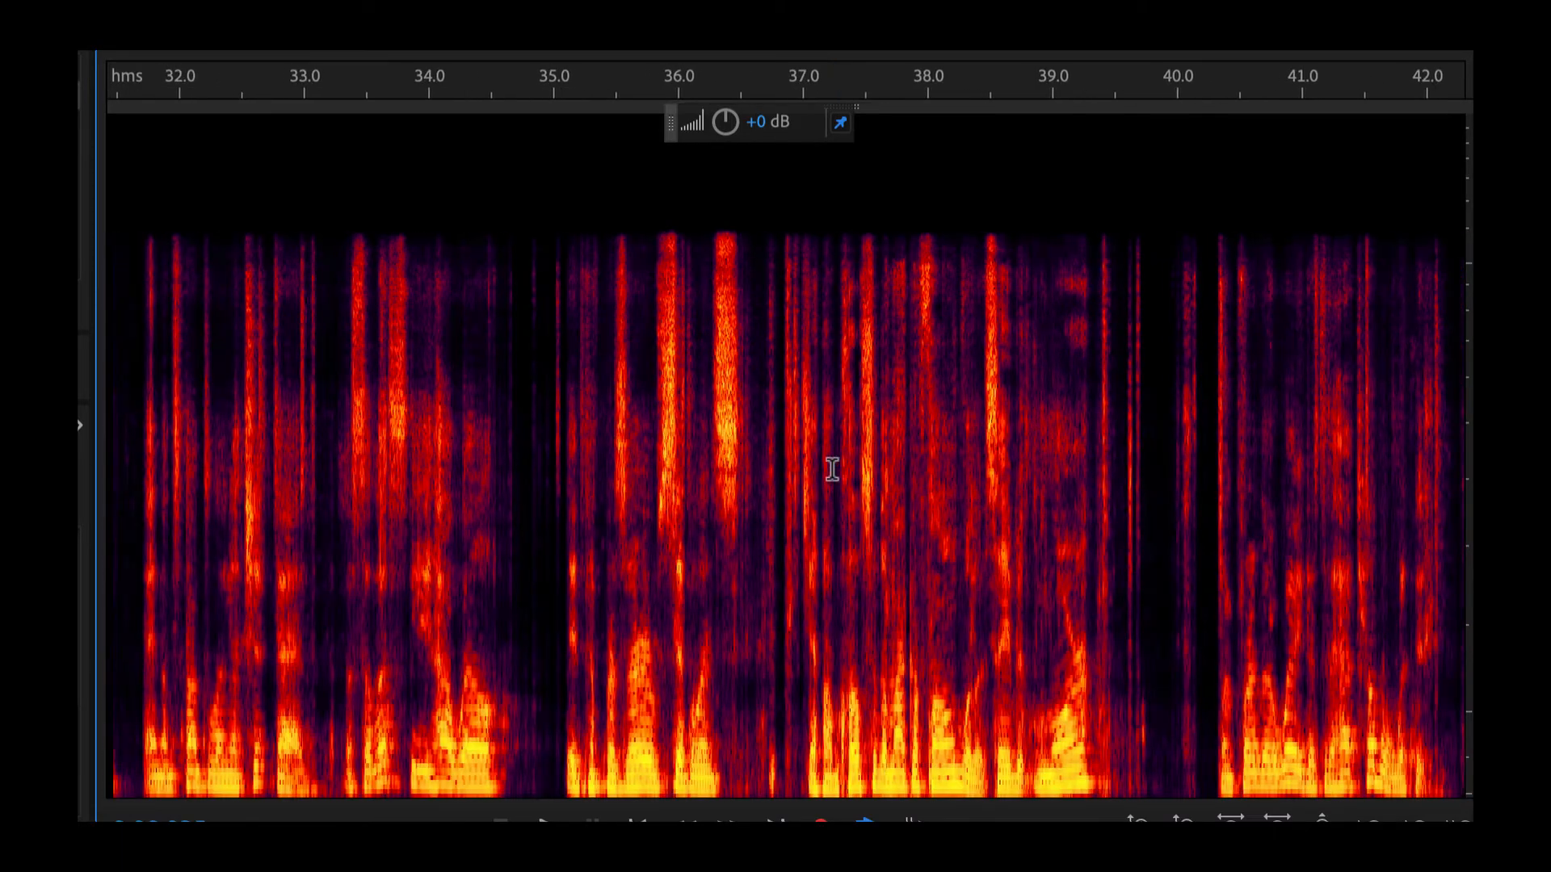
pyautogui.hscroll(-2, 832, 469)
# Undo the noise reduction to play the noisy original from about 34.4 s, and restore the cleaned version
pyautogui.hotkey('ctrl', 'a')
pyautogui.scroll(2, 684, 419)
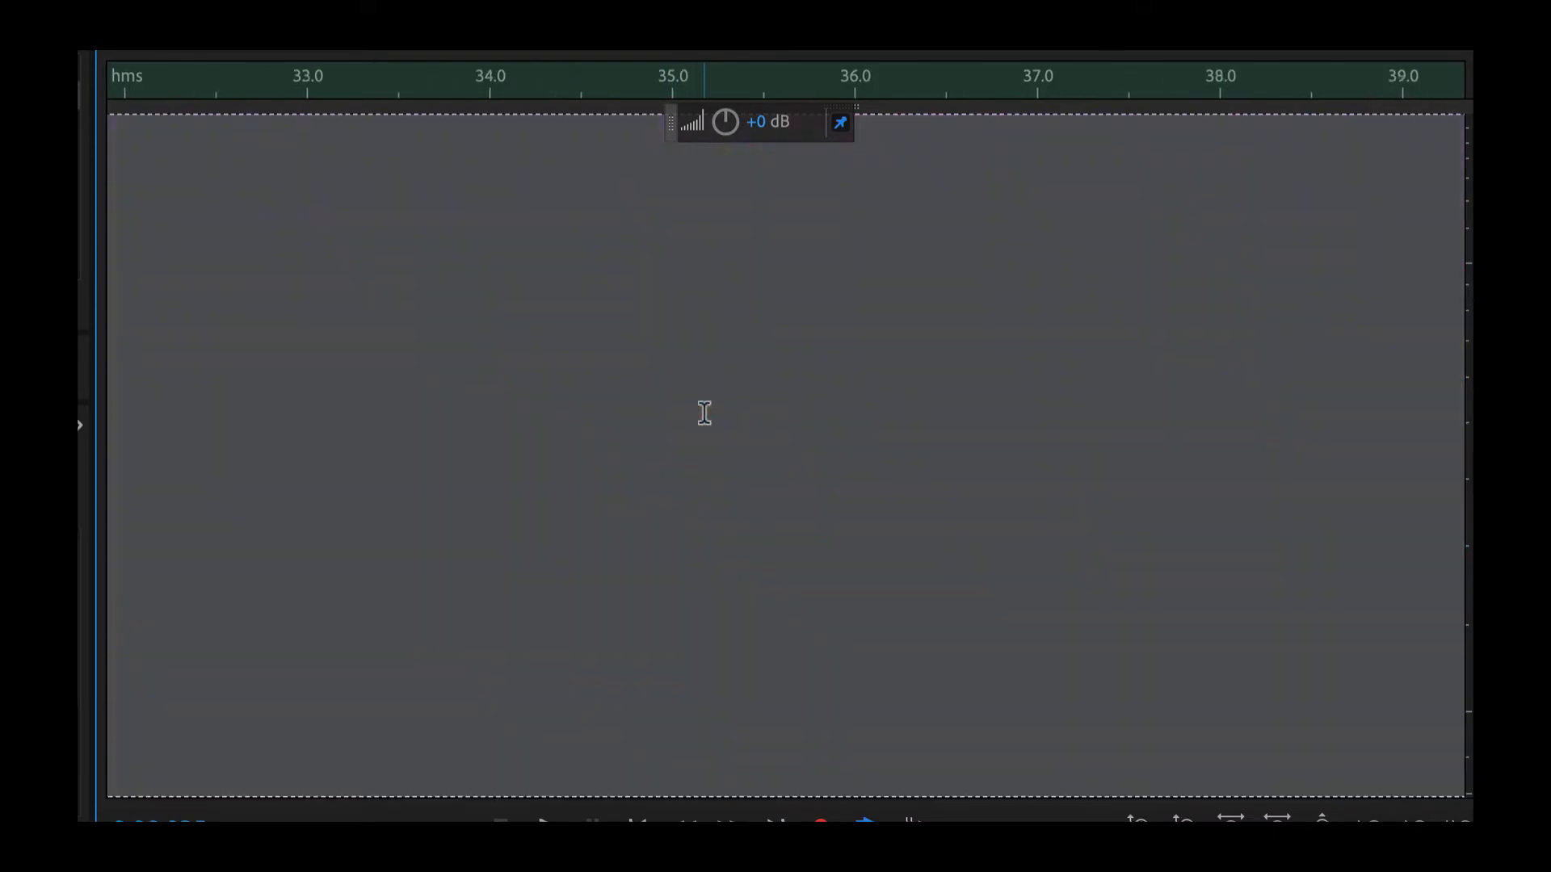
pyautogui.click(482, 377)
pyautogui.press('space')
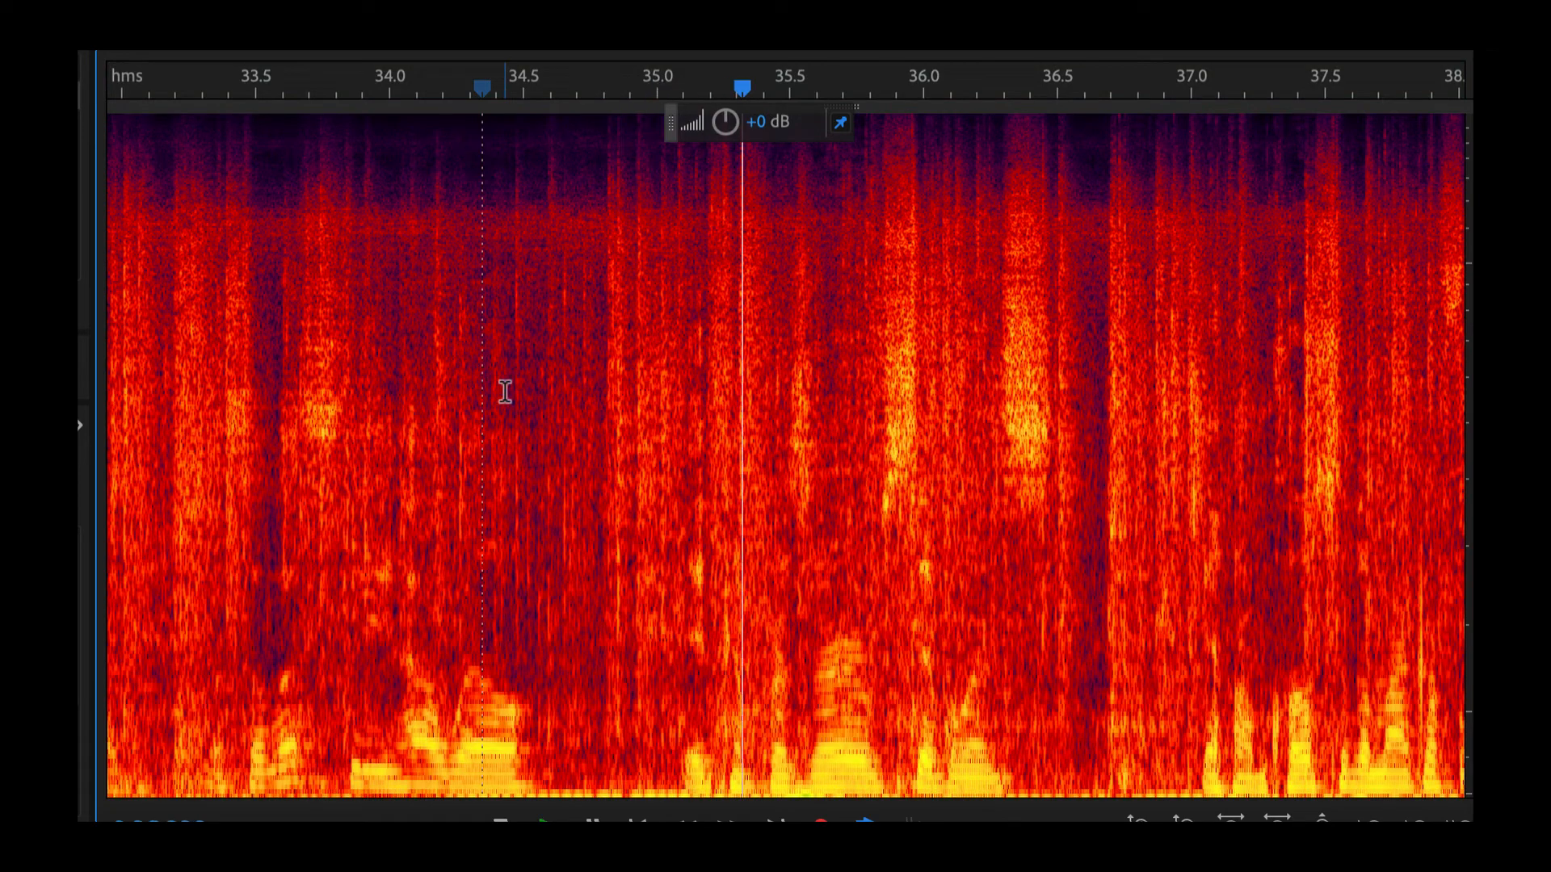
pyautogui.hotkey('ctrl', 'shift', 'z')
pyautogui.click(510, 394)
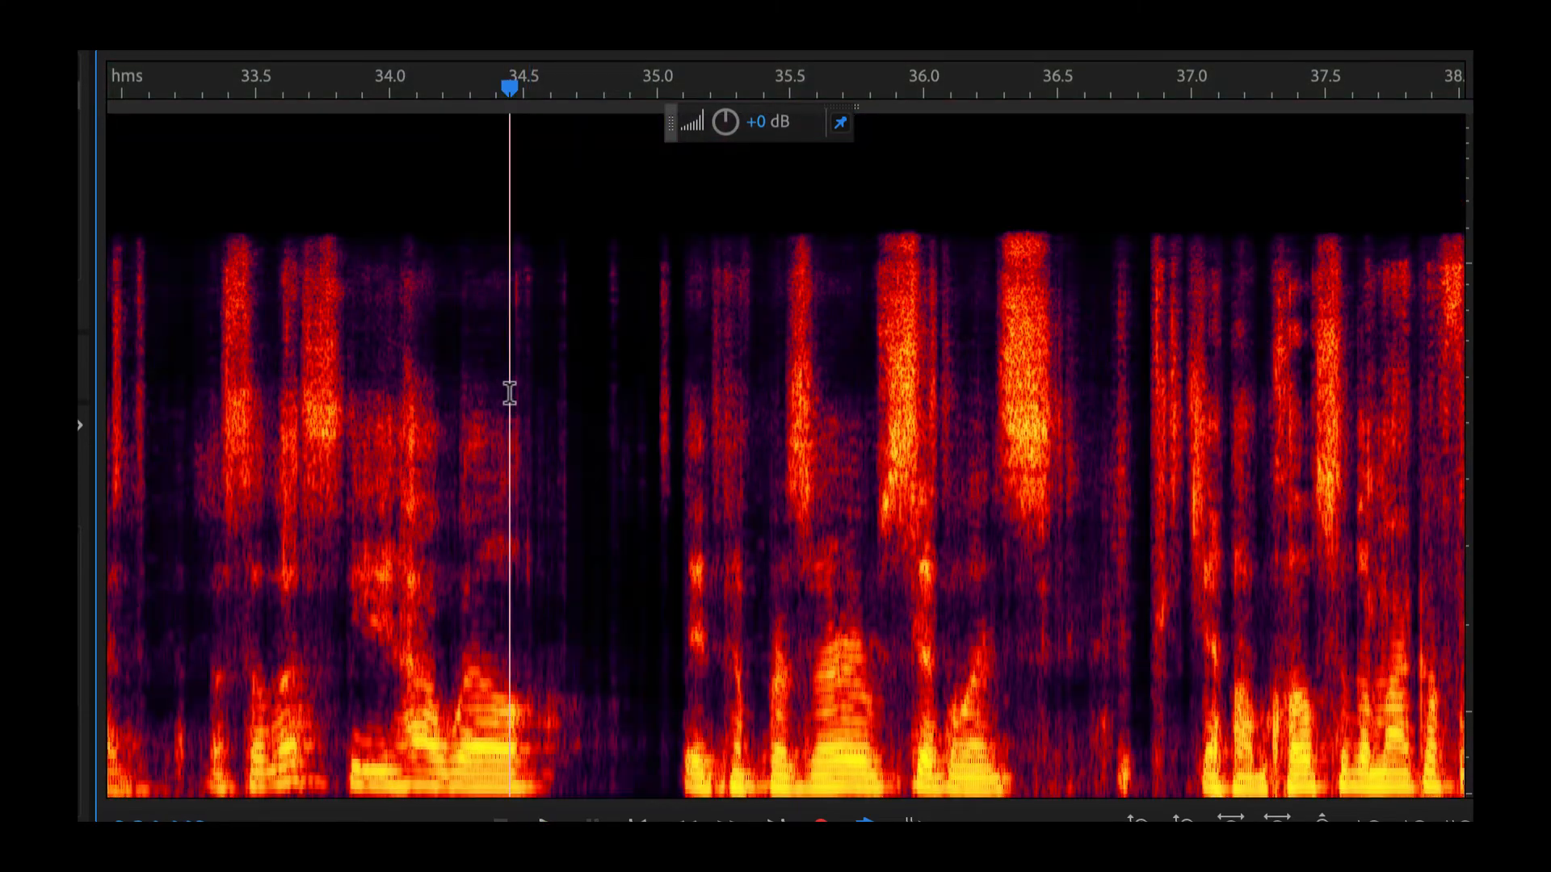
# Play the cleaned recording from about 30.6 s
pyautogui.scroll(-4, 524, 395)
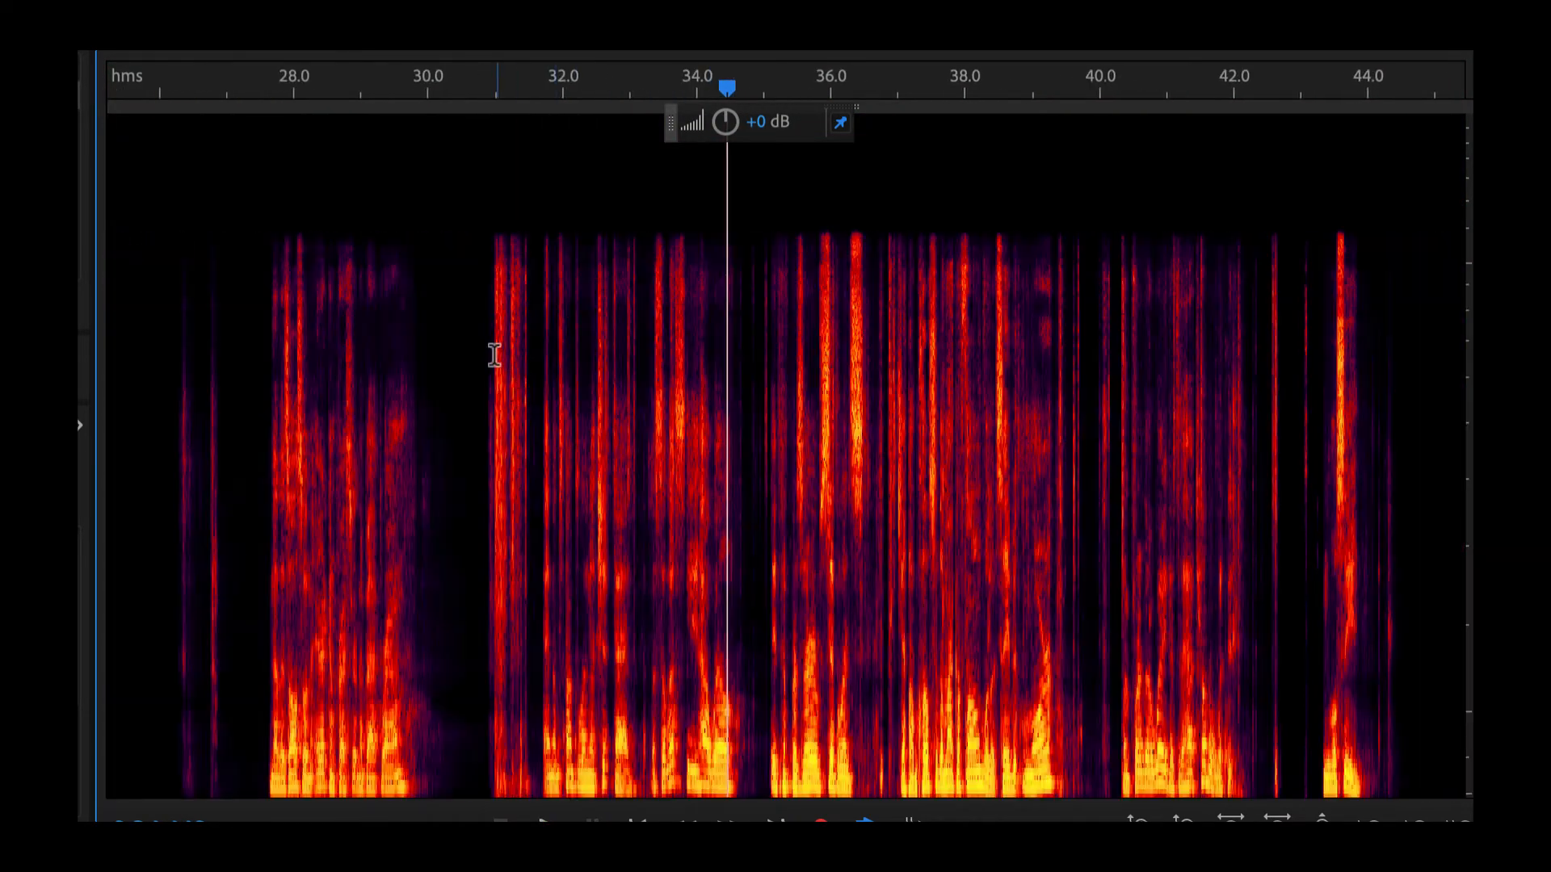
pyautogui.click(469, 355)
pyautogui.press('space')
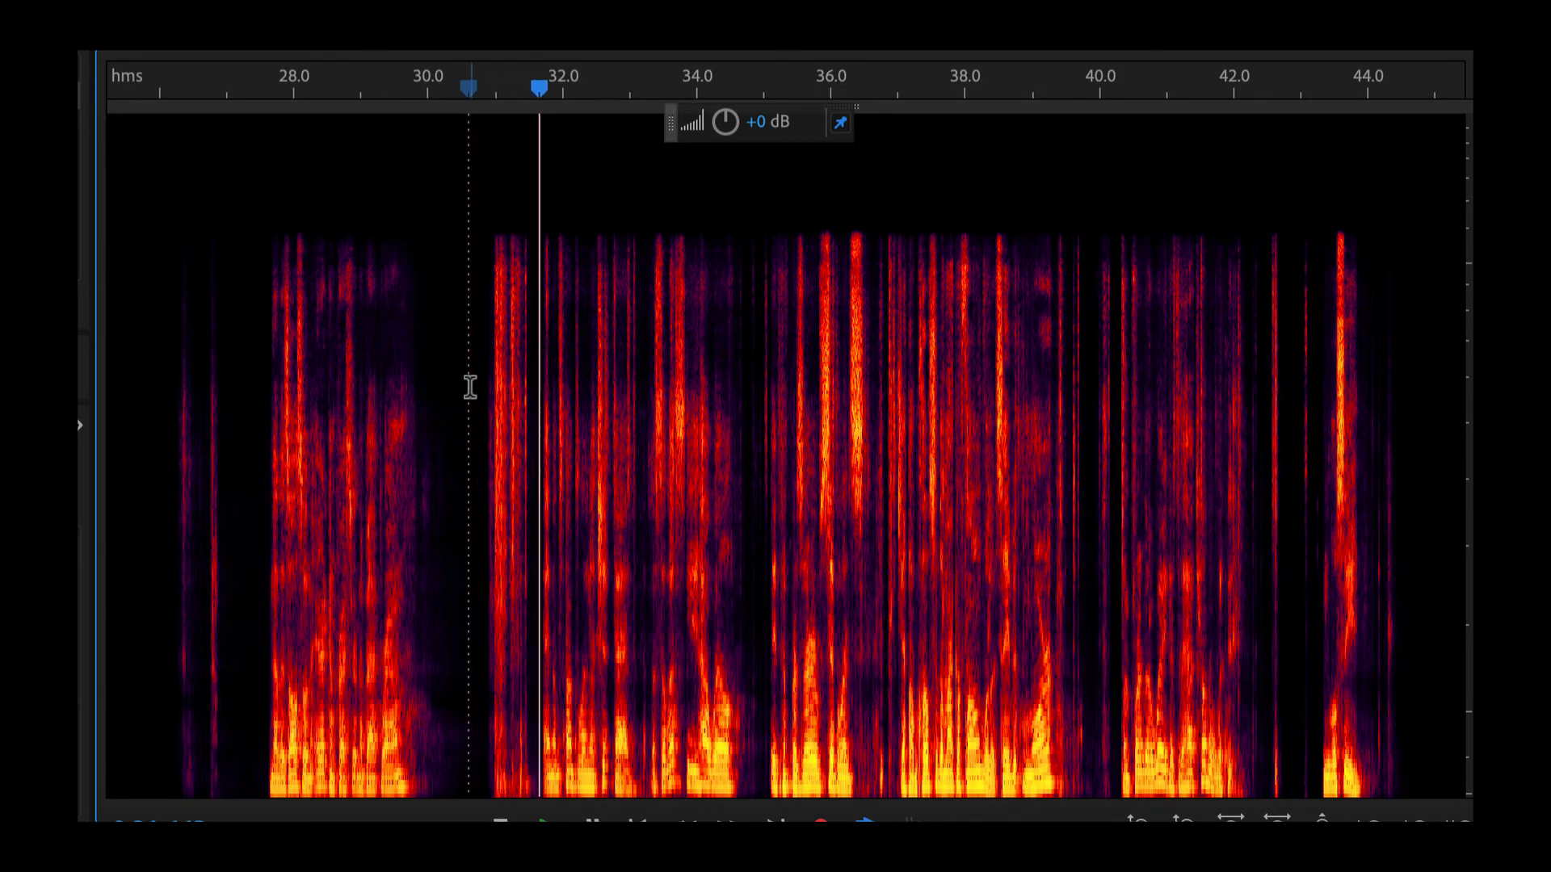
pyautogui.scroll(-2, 494, 384)
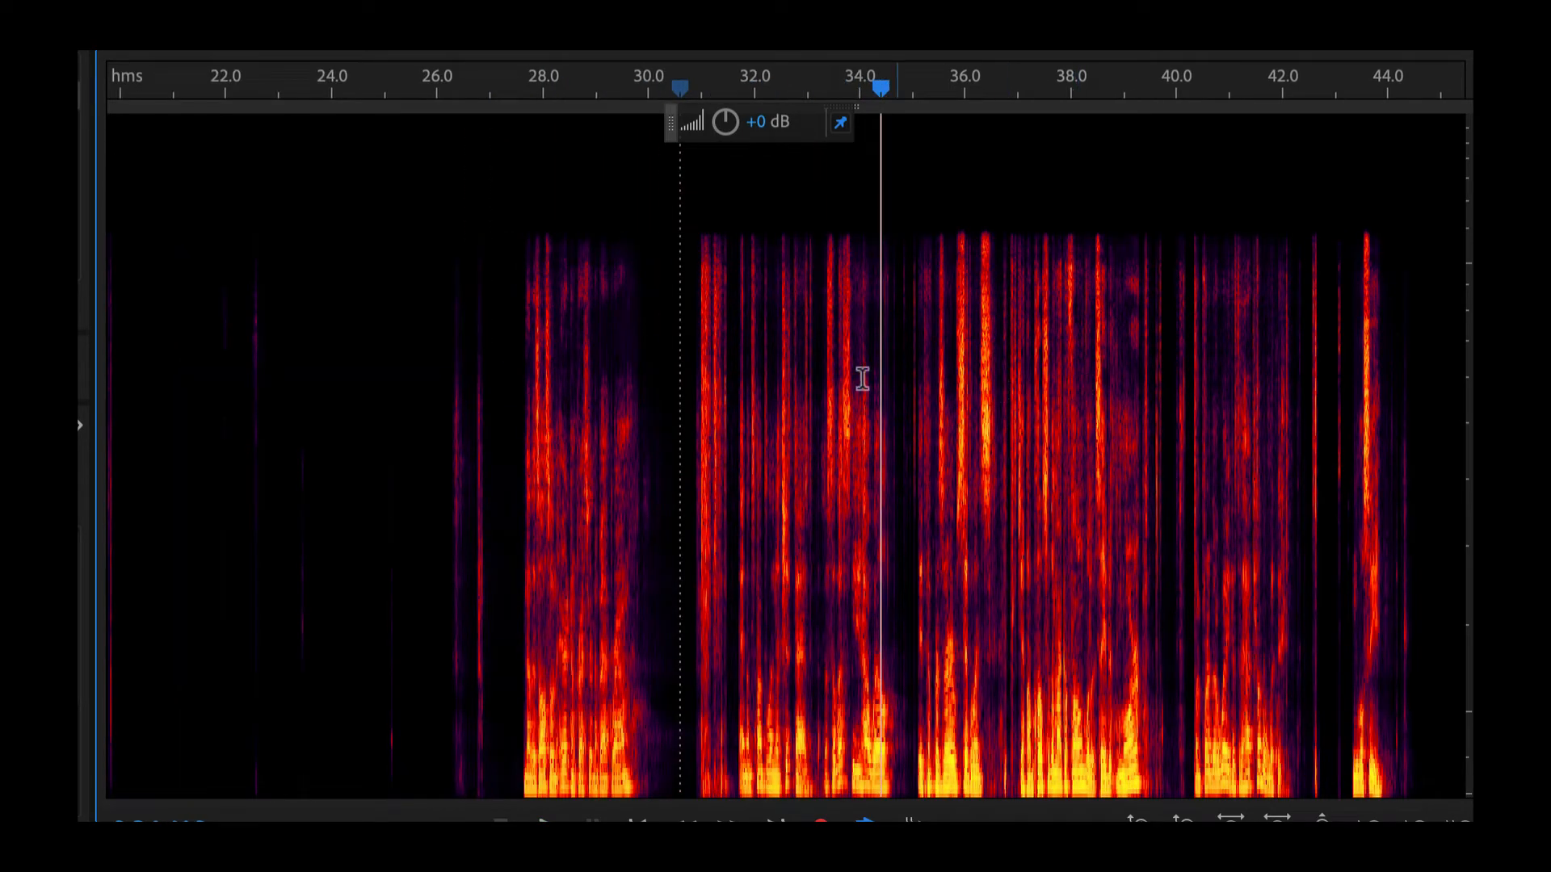
# Select the range from about 26 s to 45 s and examine the speech frequencies in its spectrum
pyautogui.click(500, 387)
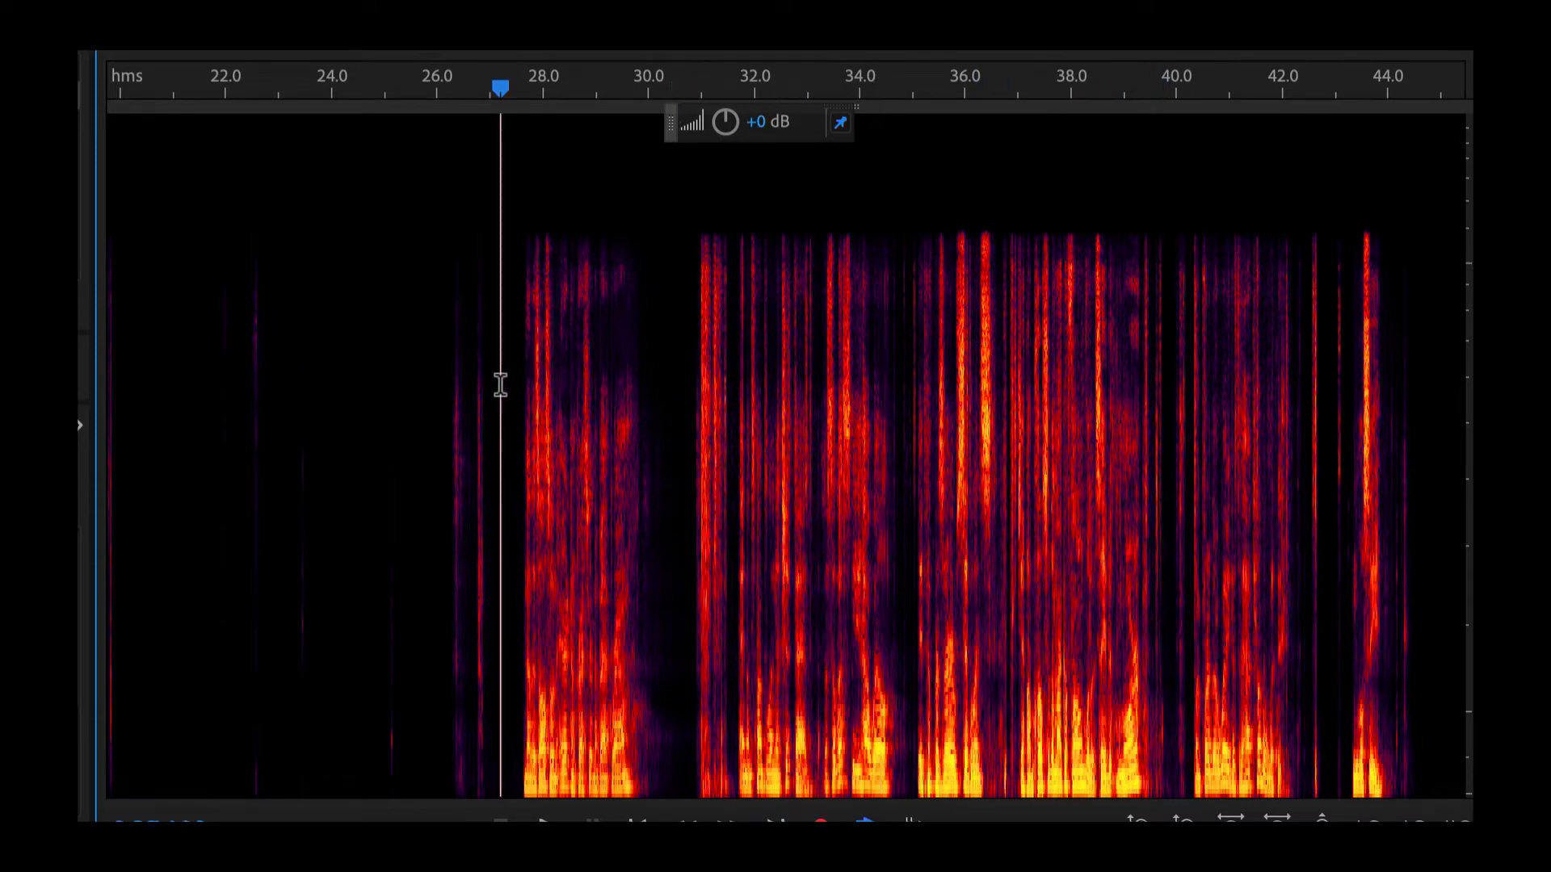
pyautogui.press('i')
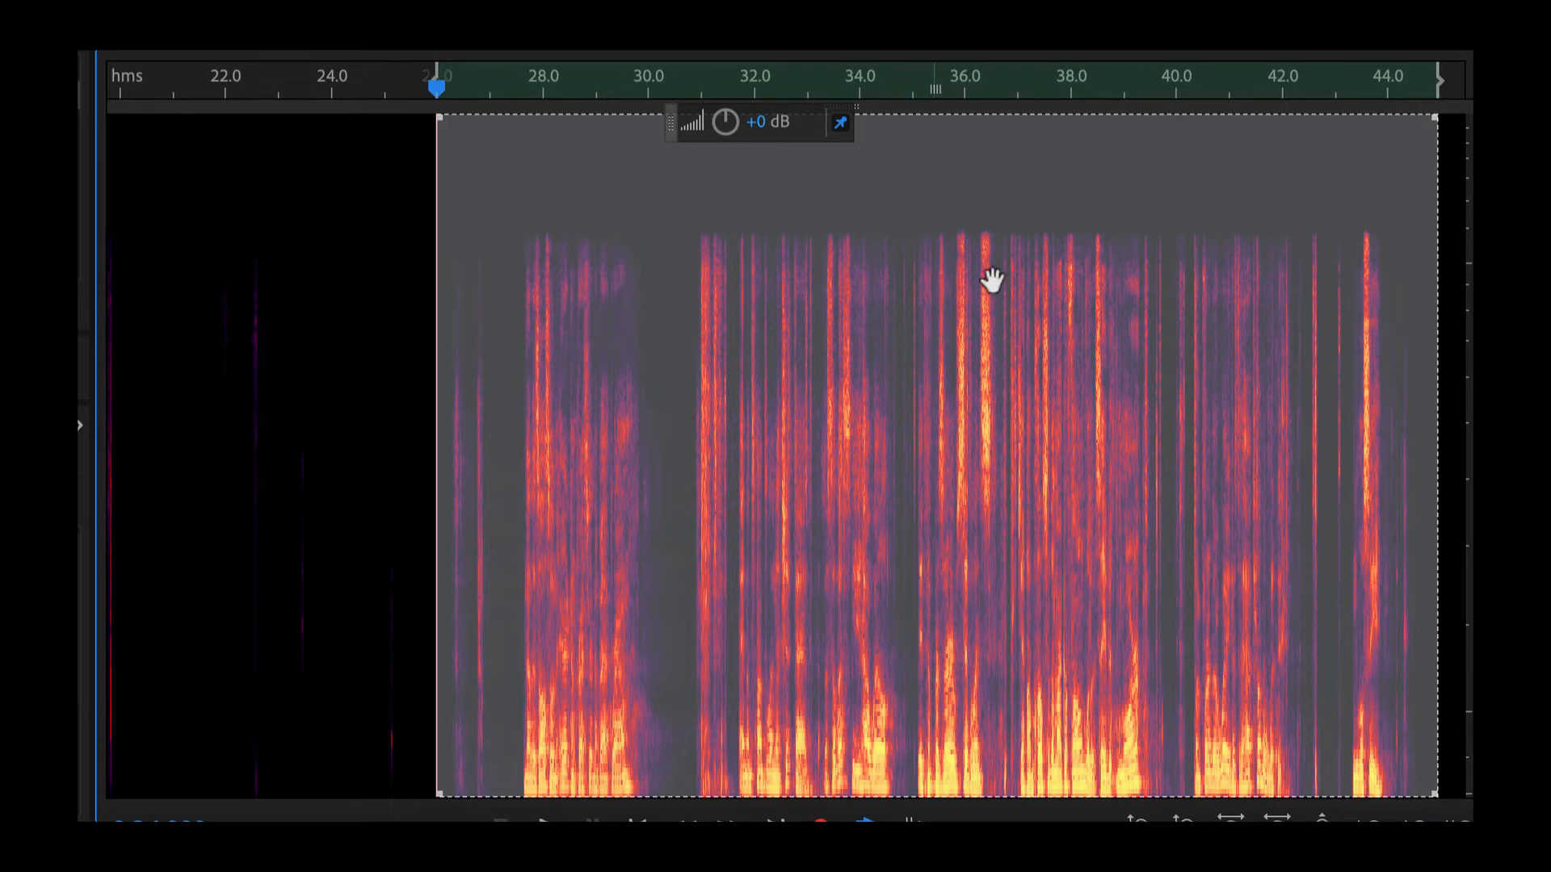
pyautogui.scroll(5, 1029, 257)
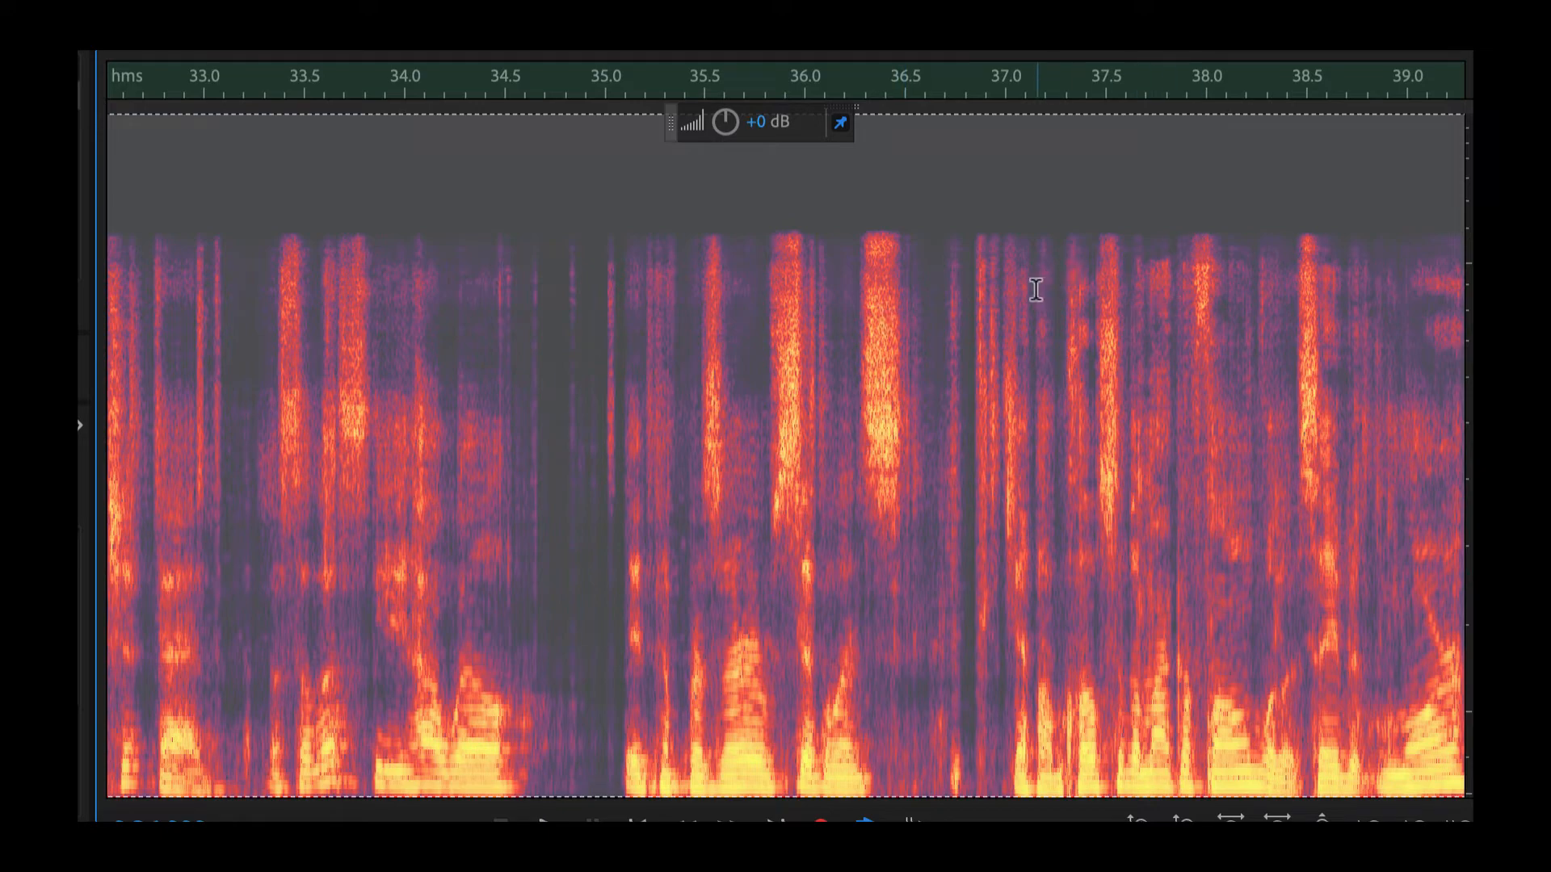
pyautogui.scroll(-8, 826, 340)
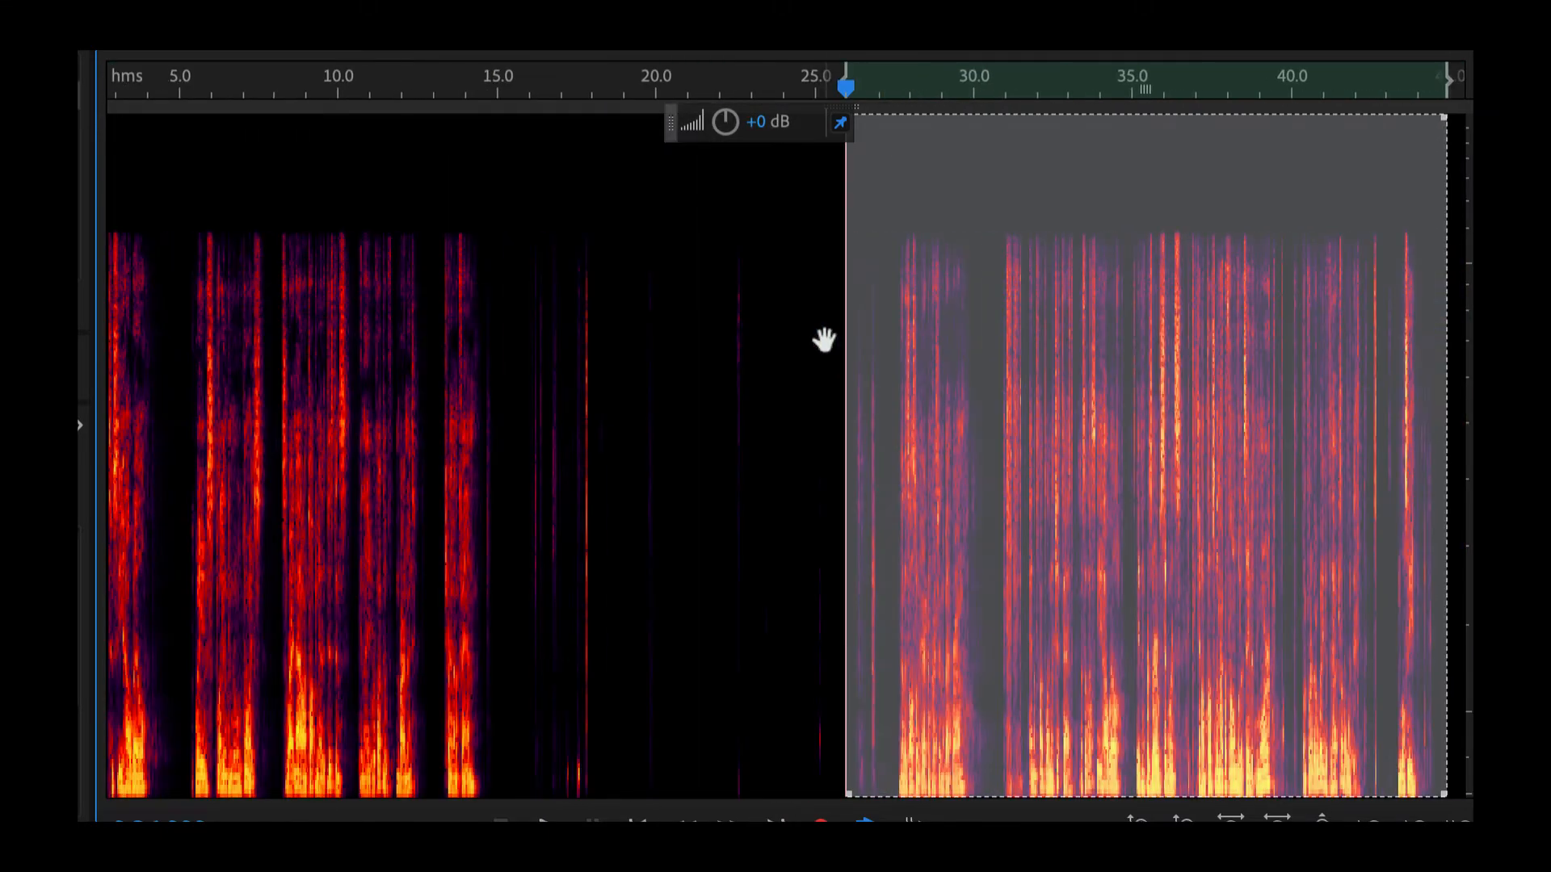
# Clear the selection, examine the spectrum of the phrase around 28 s, and play the cleaned recording from about 26.2 s
pyautogui.click(761, 321)
pyautogui.scroll(7, 876, 327)
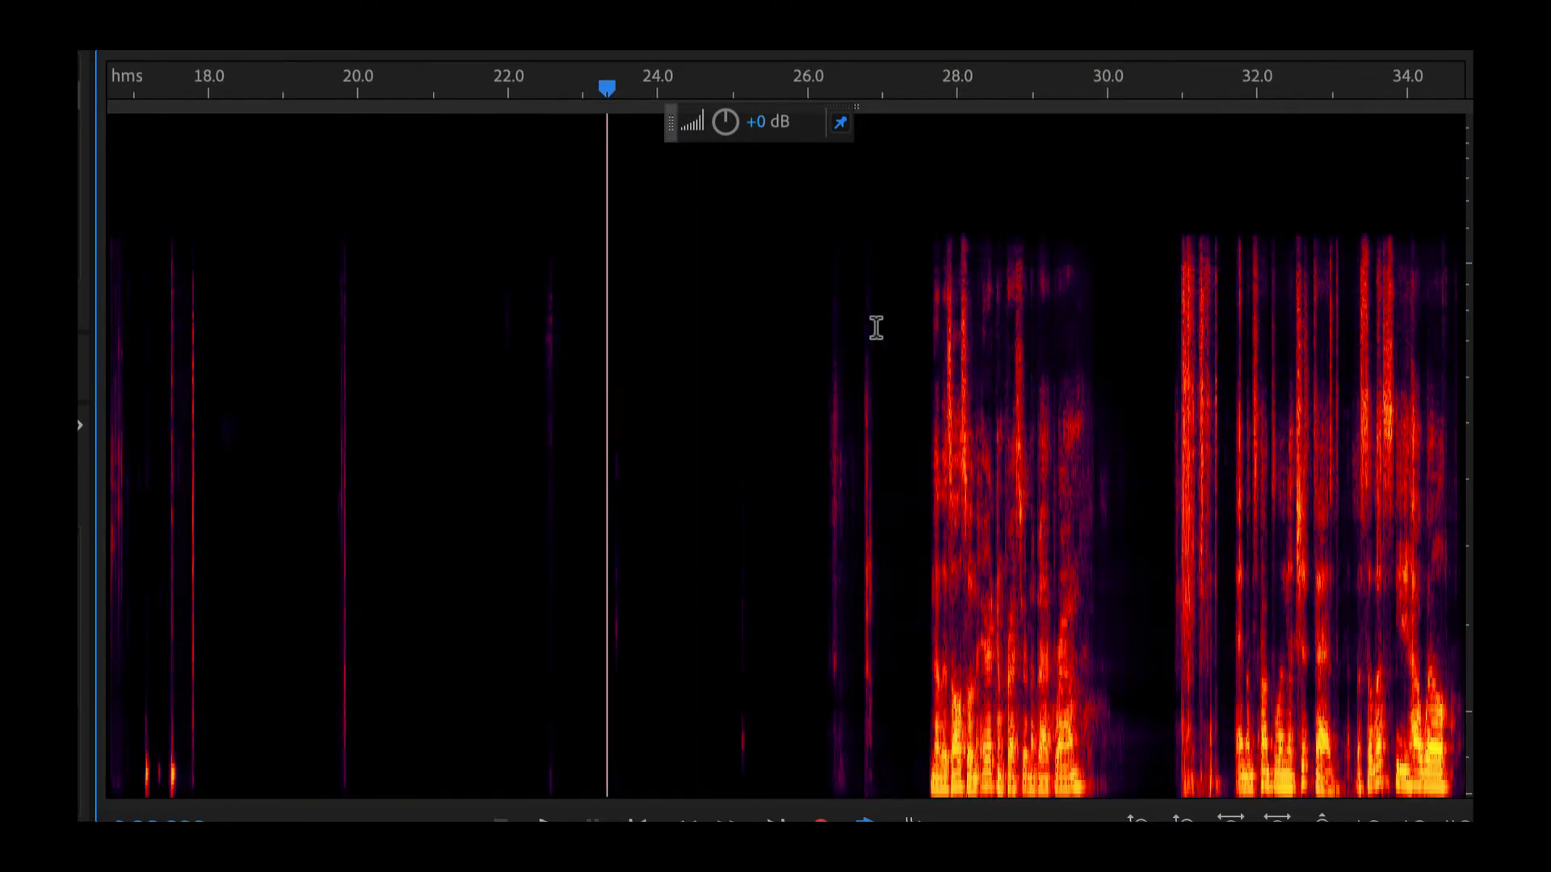
pyautogui.hscroll(2, 907, 308)
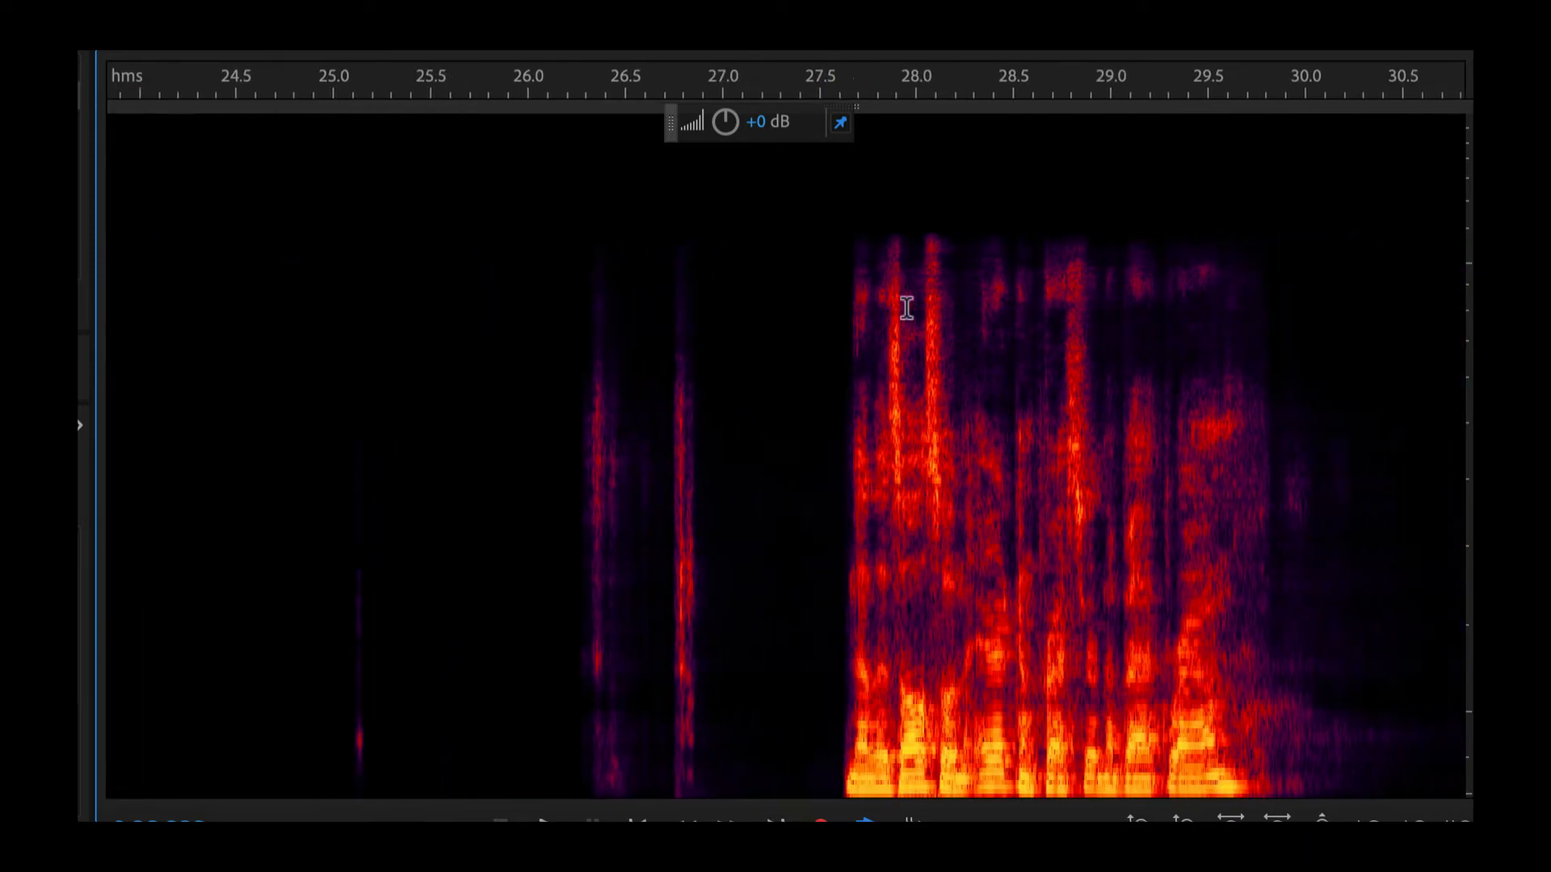
pyautogui.hscroll(4, 748, 396)
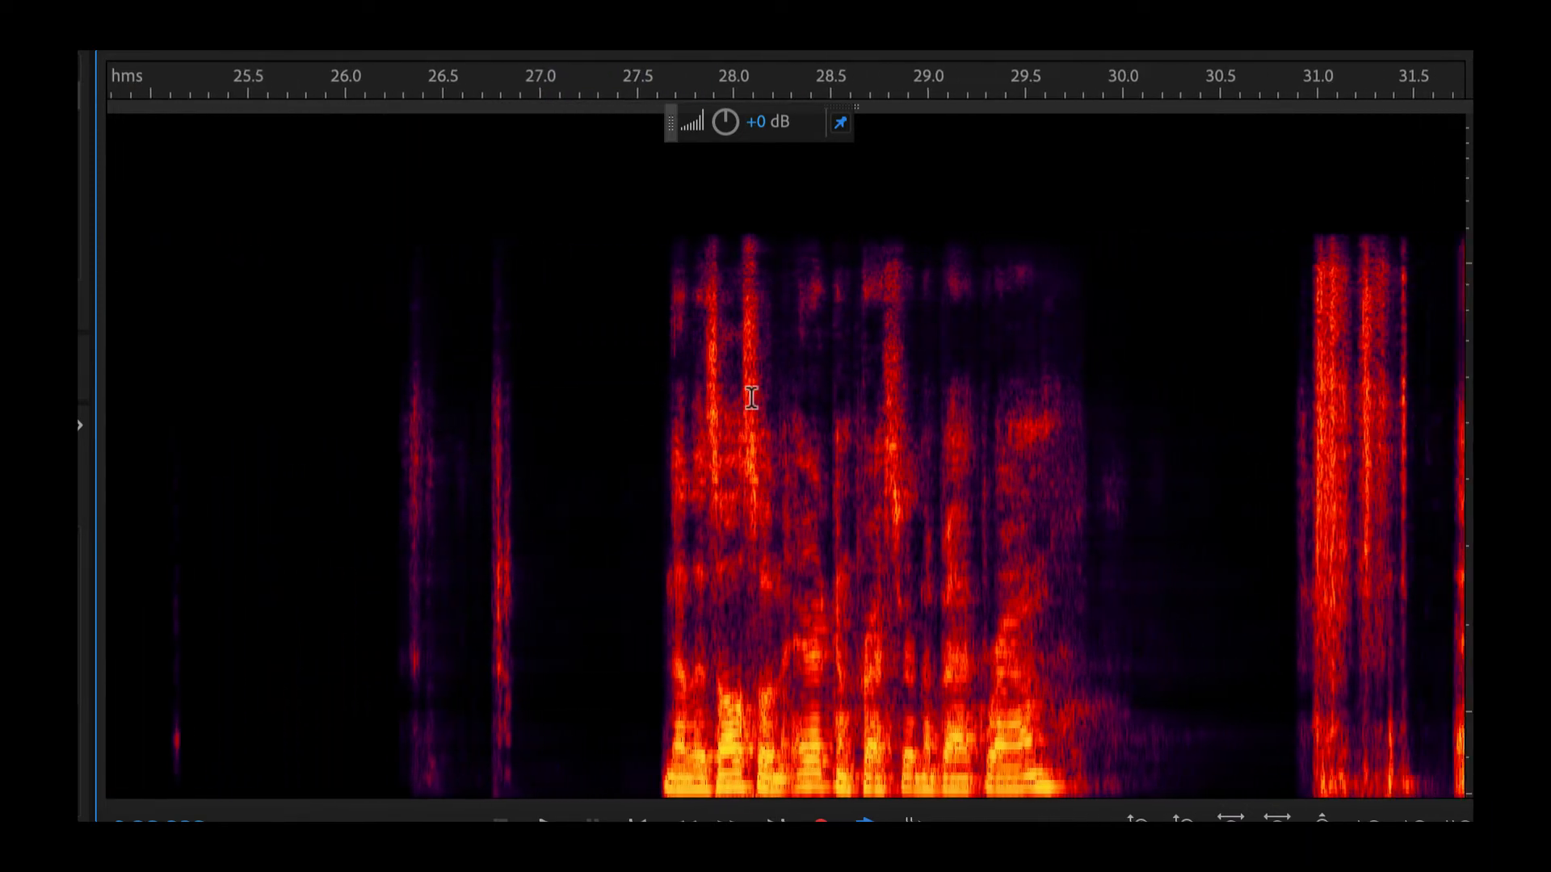
pyautogui.click(368, 460)
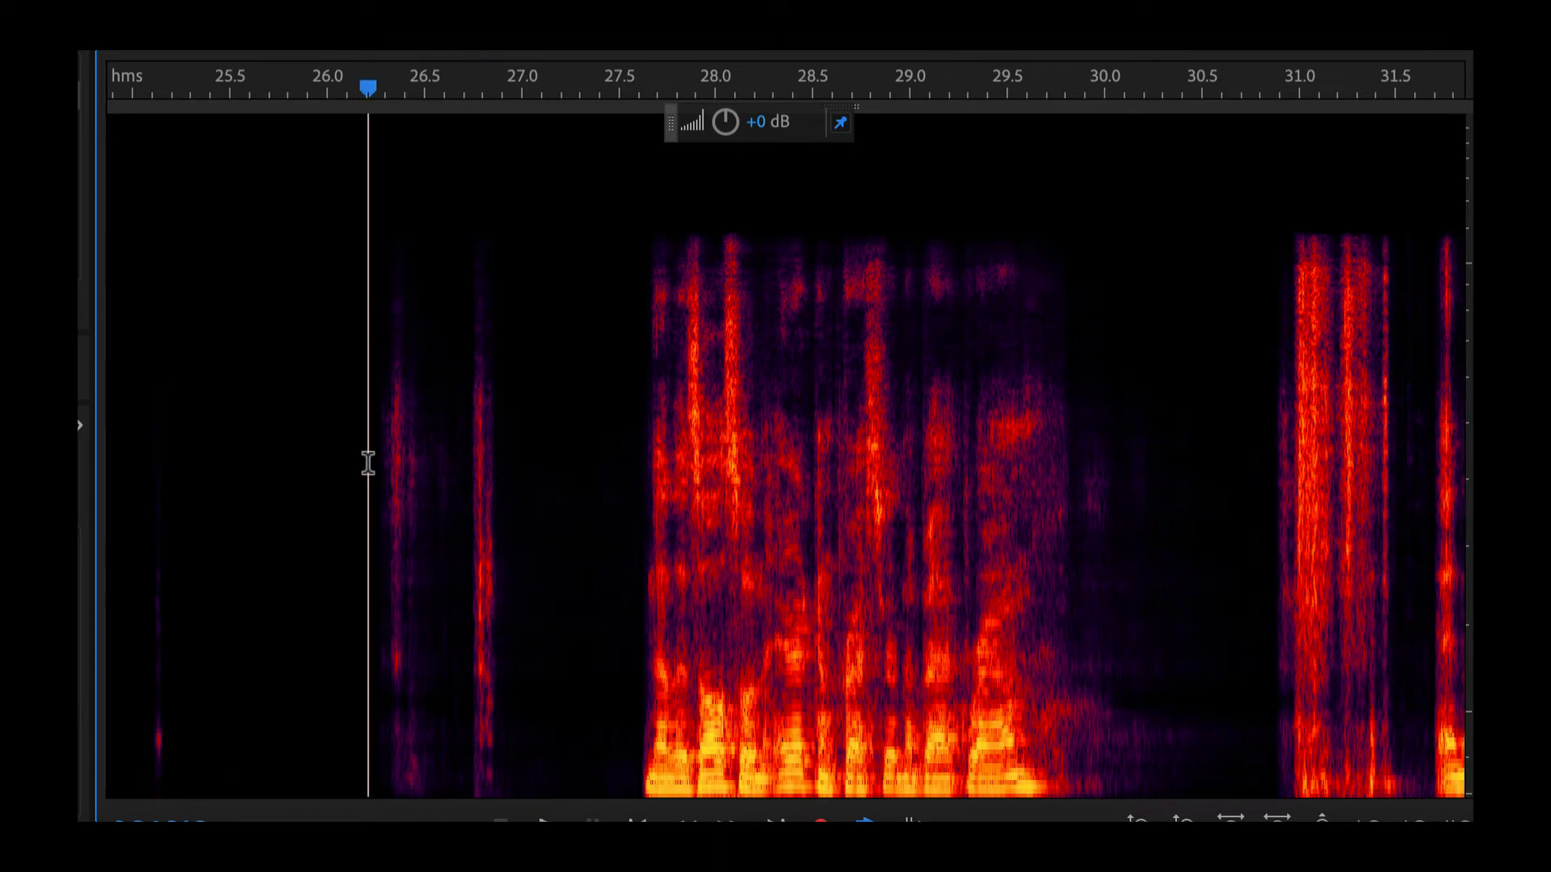
pyautogui.press('space')
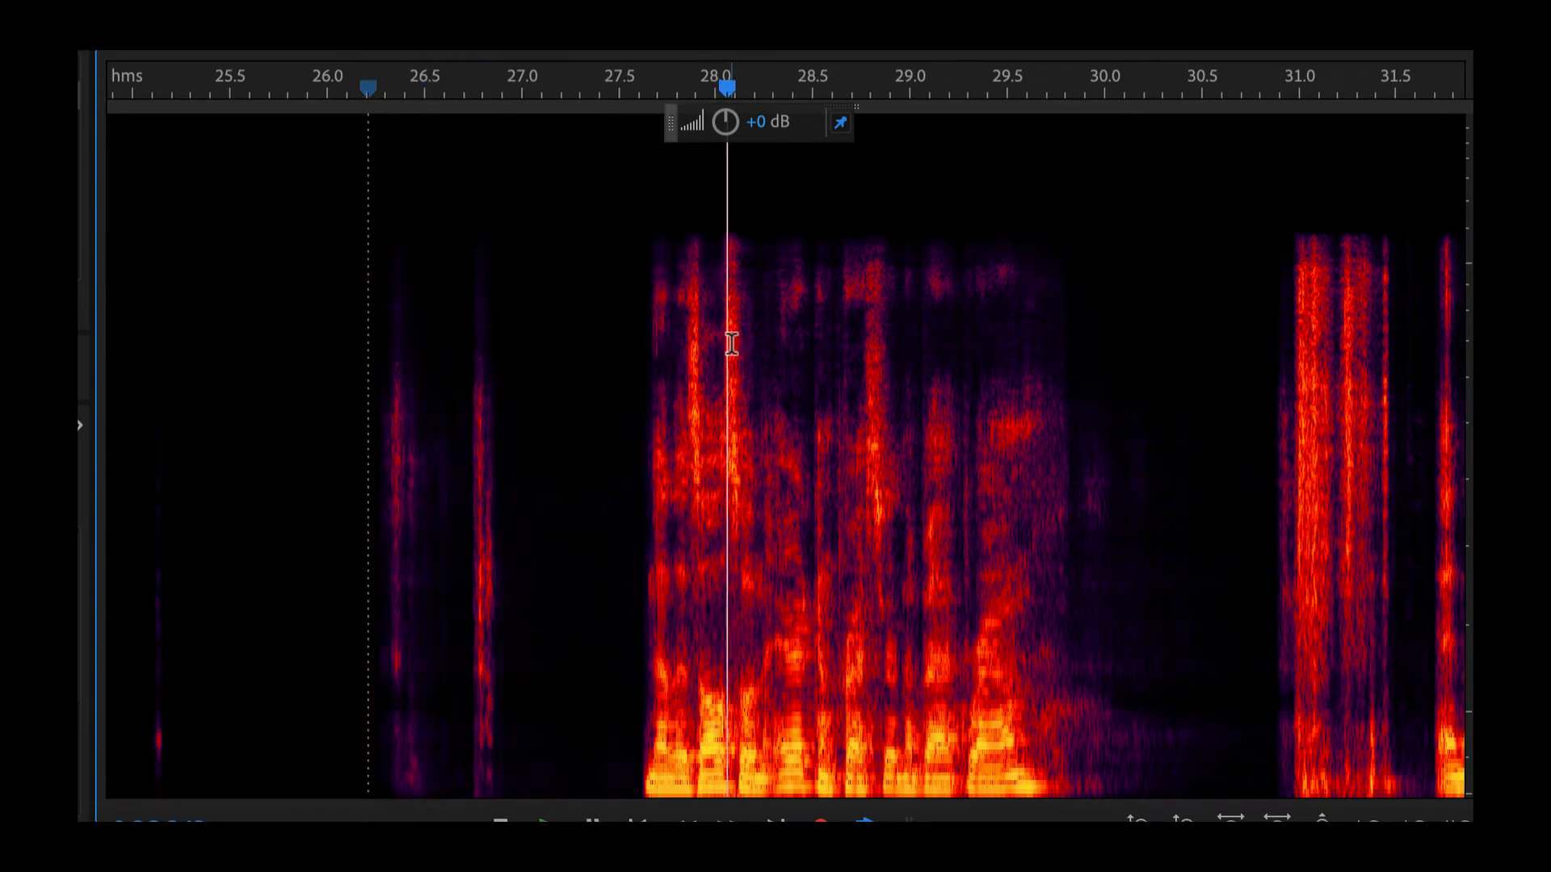
pyautogui.hscroll(5, 710, 295)
pyautogui.press('space')
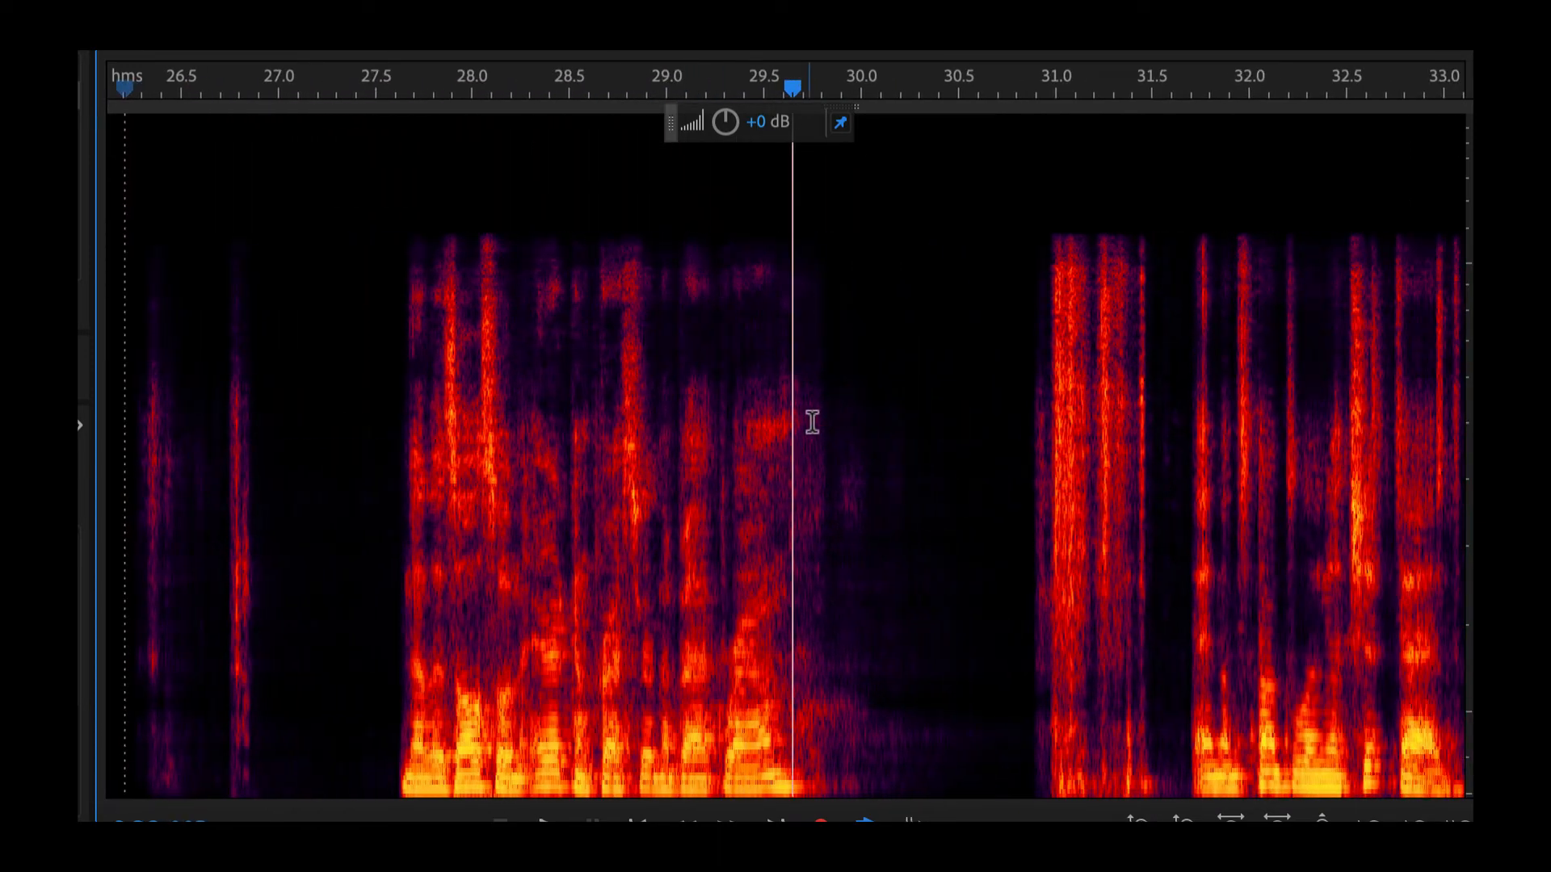
# Play the cleaned recording from about 29.2 s twice to listen to the end of the phrase
pyautogui.click(697, 567)
pyautogui.press('space')
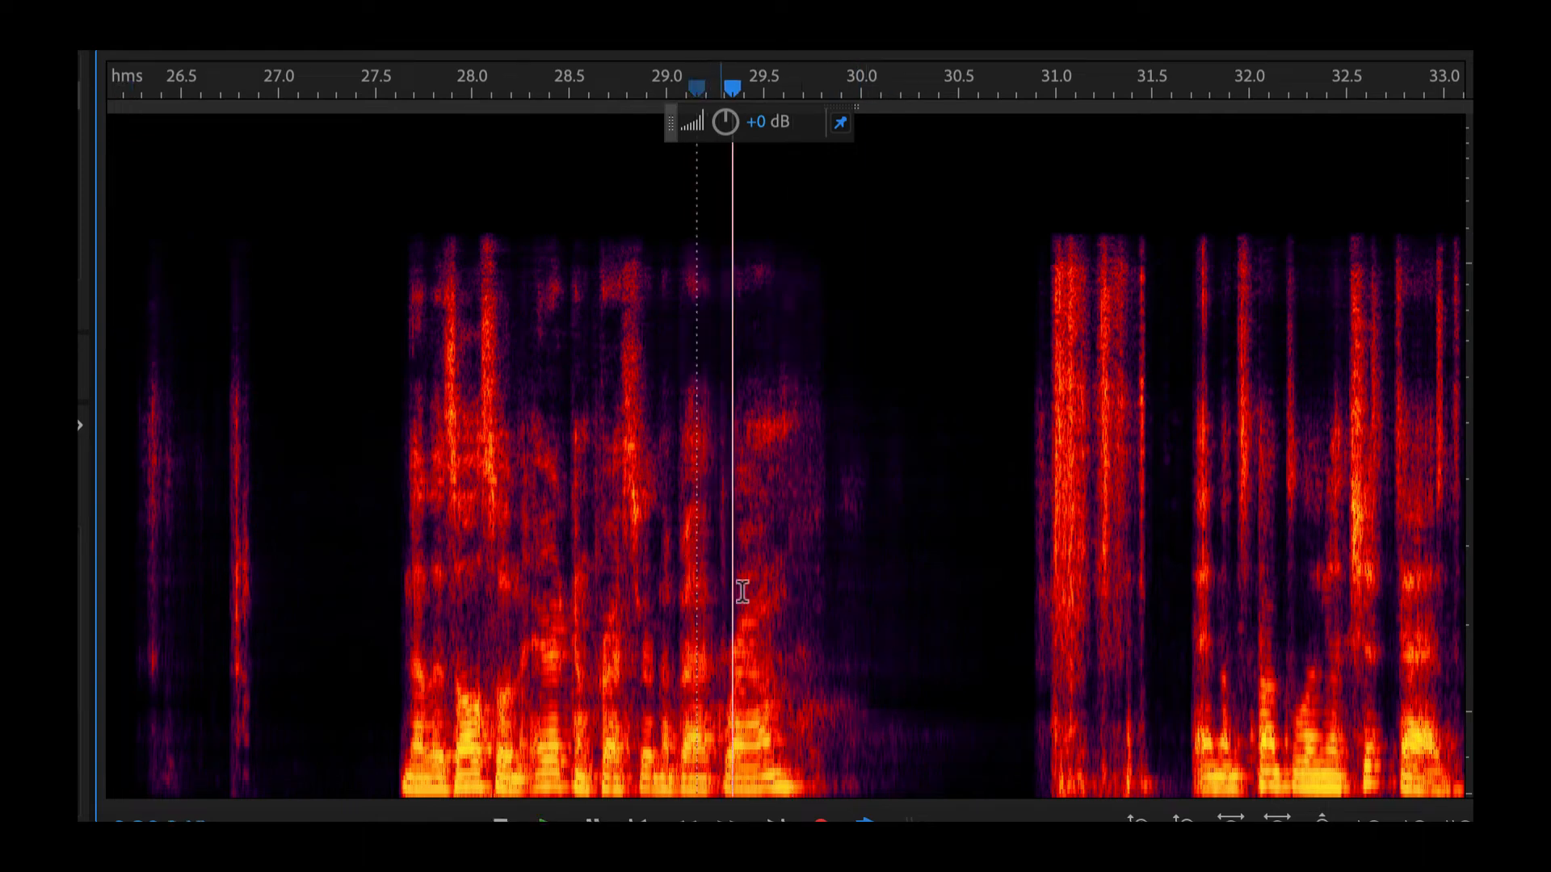
pyautogui.hscroll(3, 891, 699)
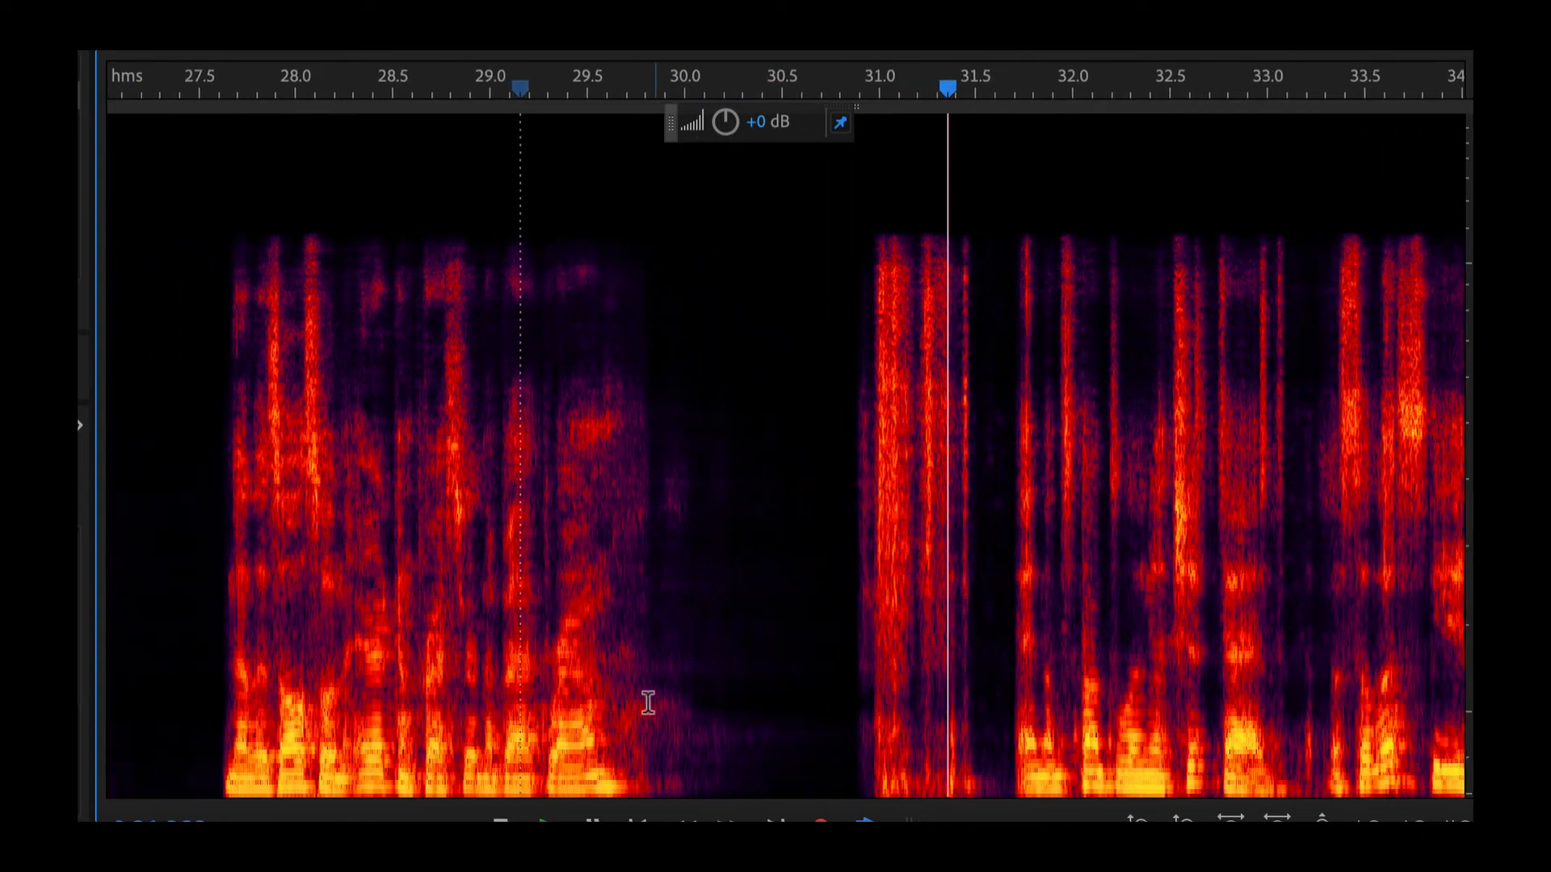
pyautogui.press('space')
pyautogui.press('space')
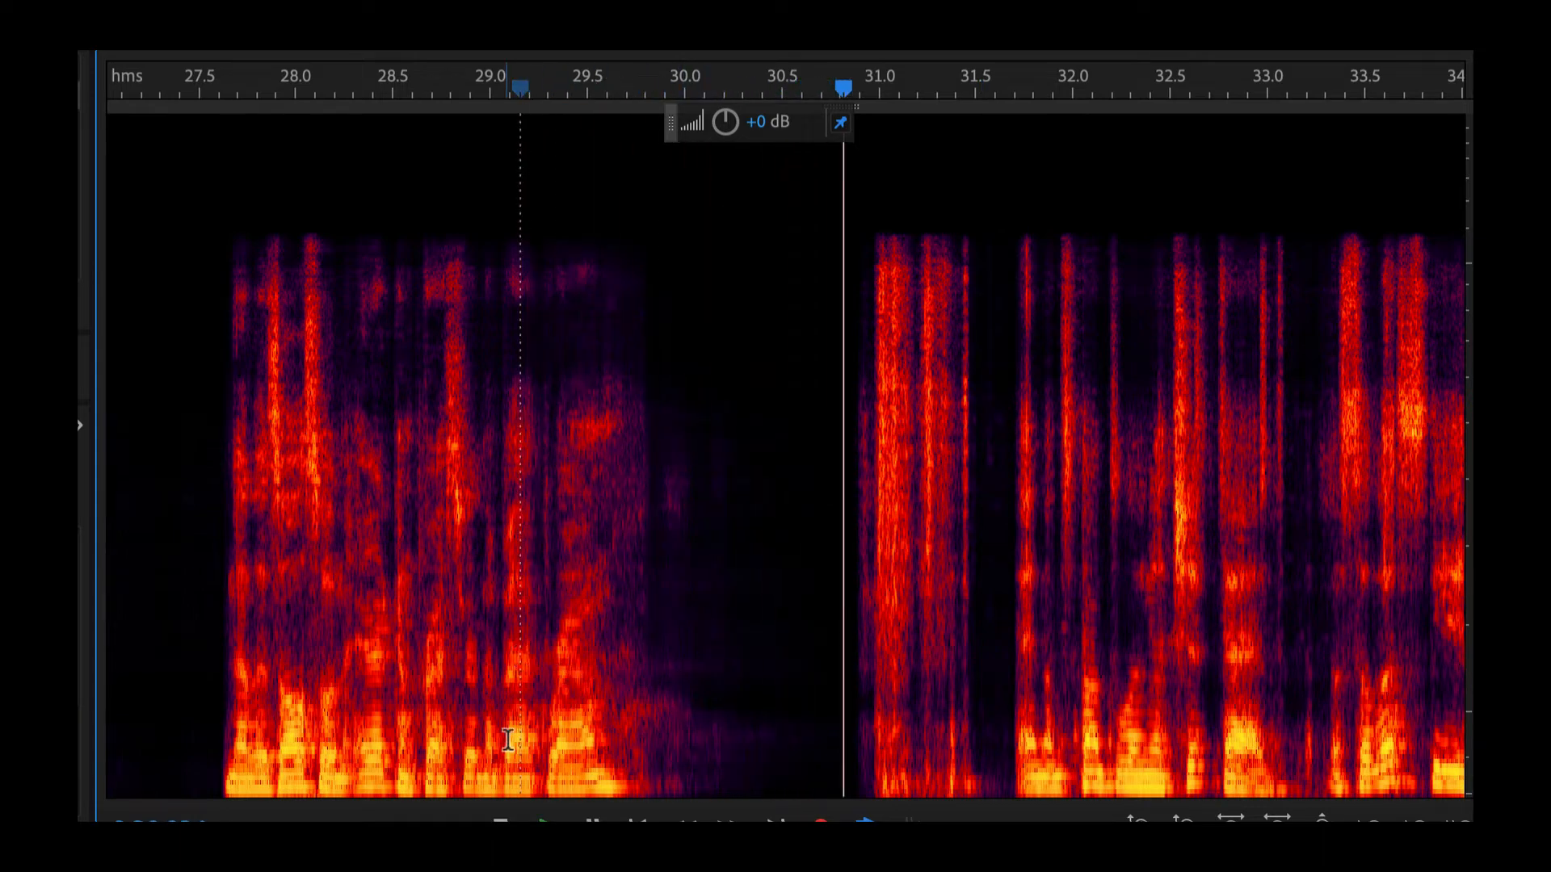
# Play the cleaned recording from about 27.5 s and again from about 32 s
pyautogui.click(198, 669)
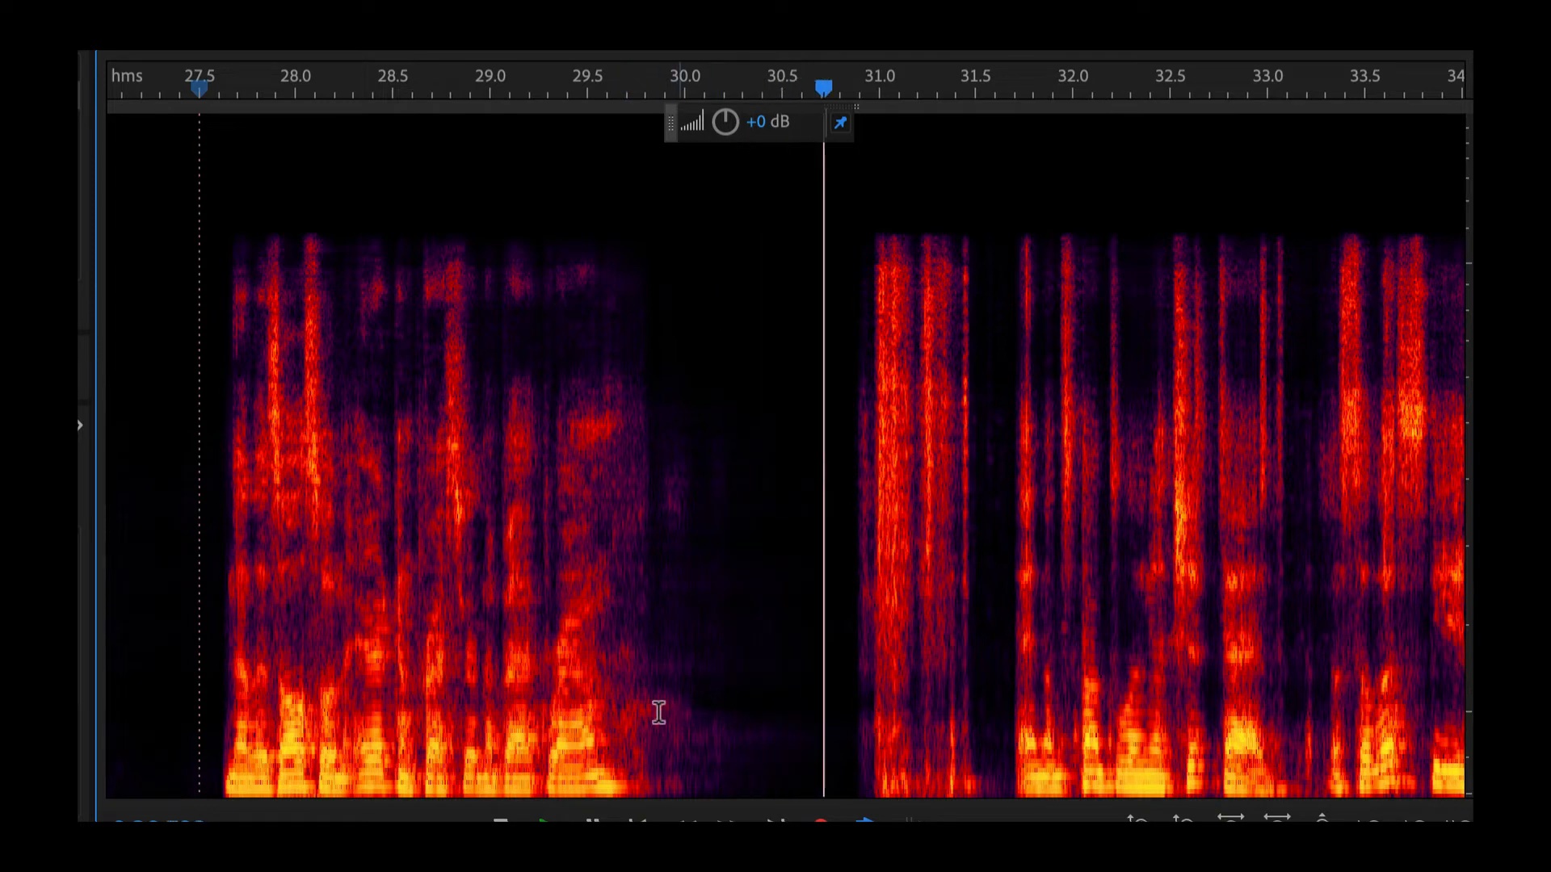
pyautogui.press('space')
pyautogui.scroll(-3, 719, 621)
pyautogui.click(882, 468)
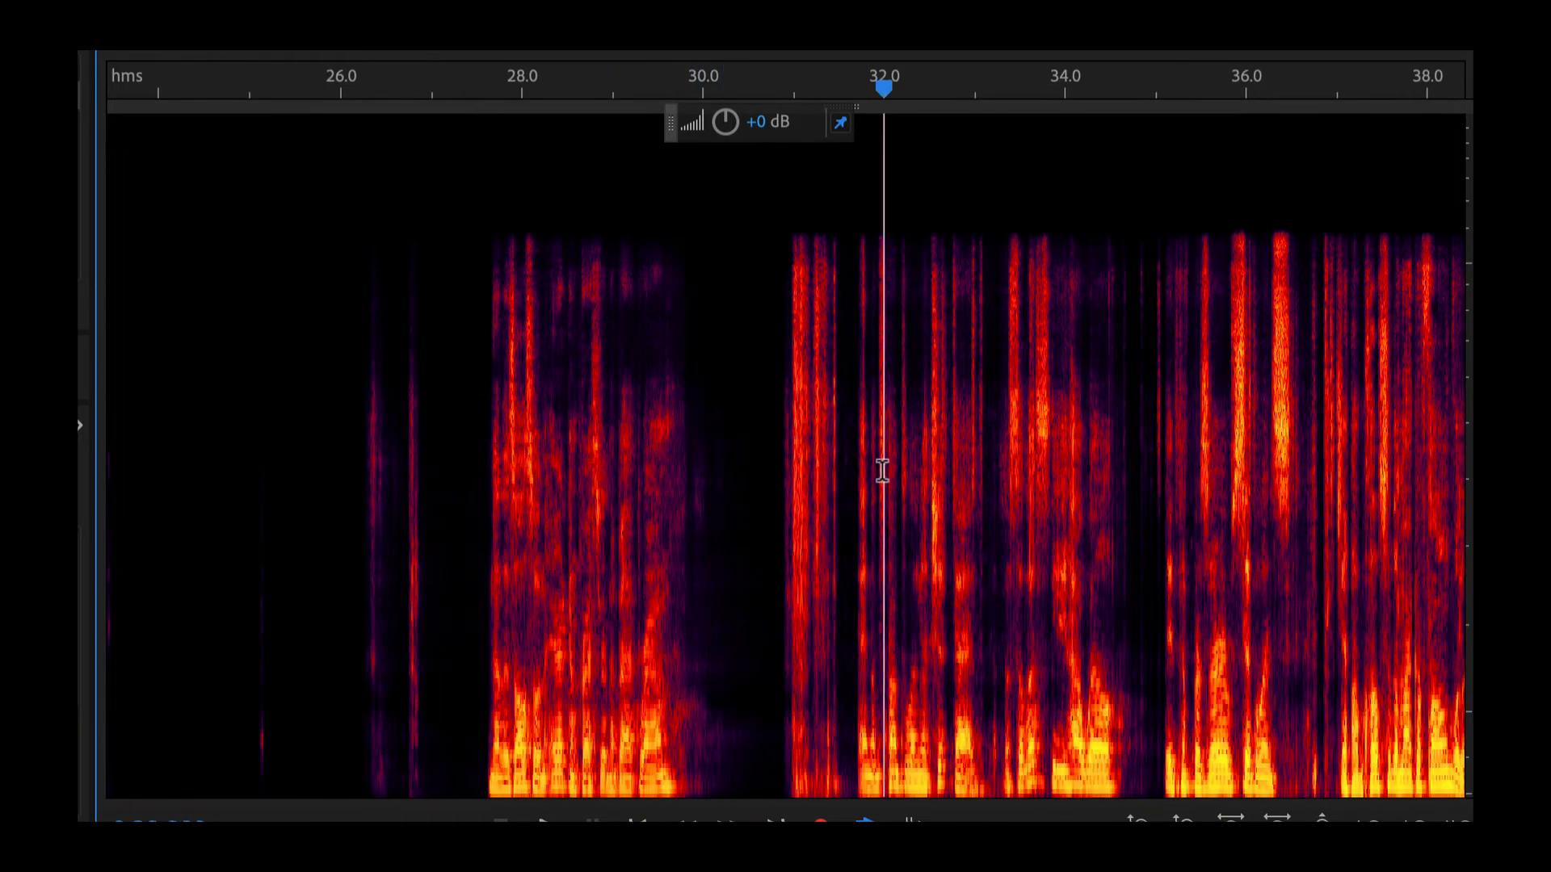
pyautogui.press('space')
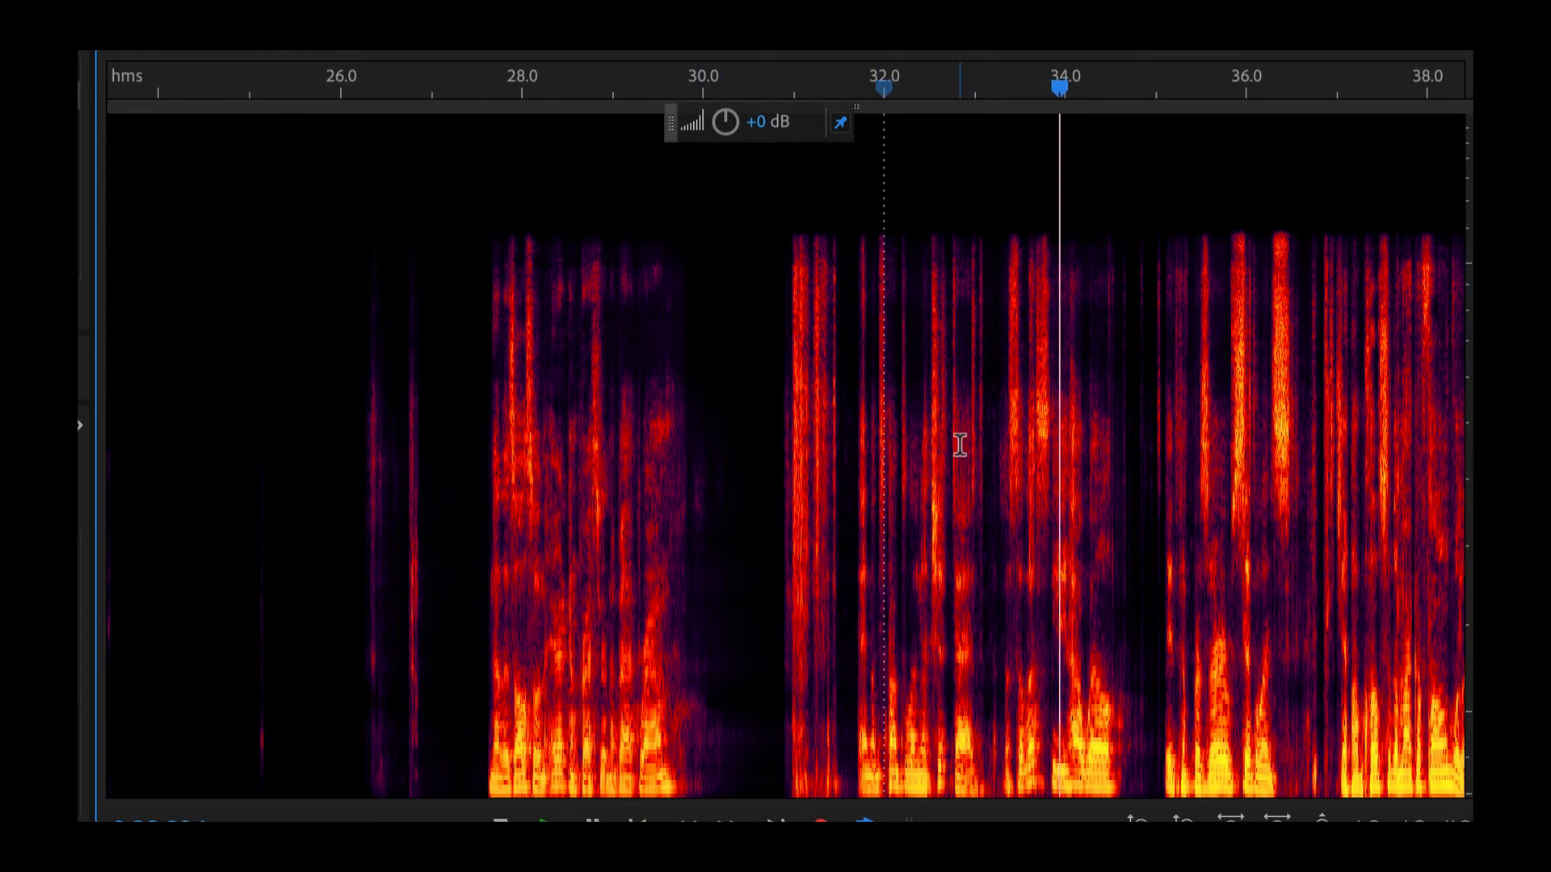
pyautogui.press('space')
pyautogui.scroll(-3, 910, 437)
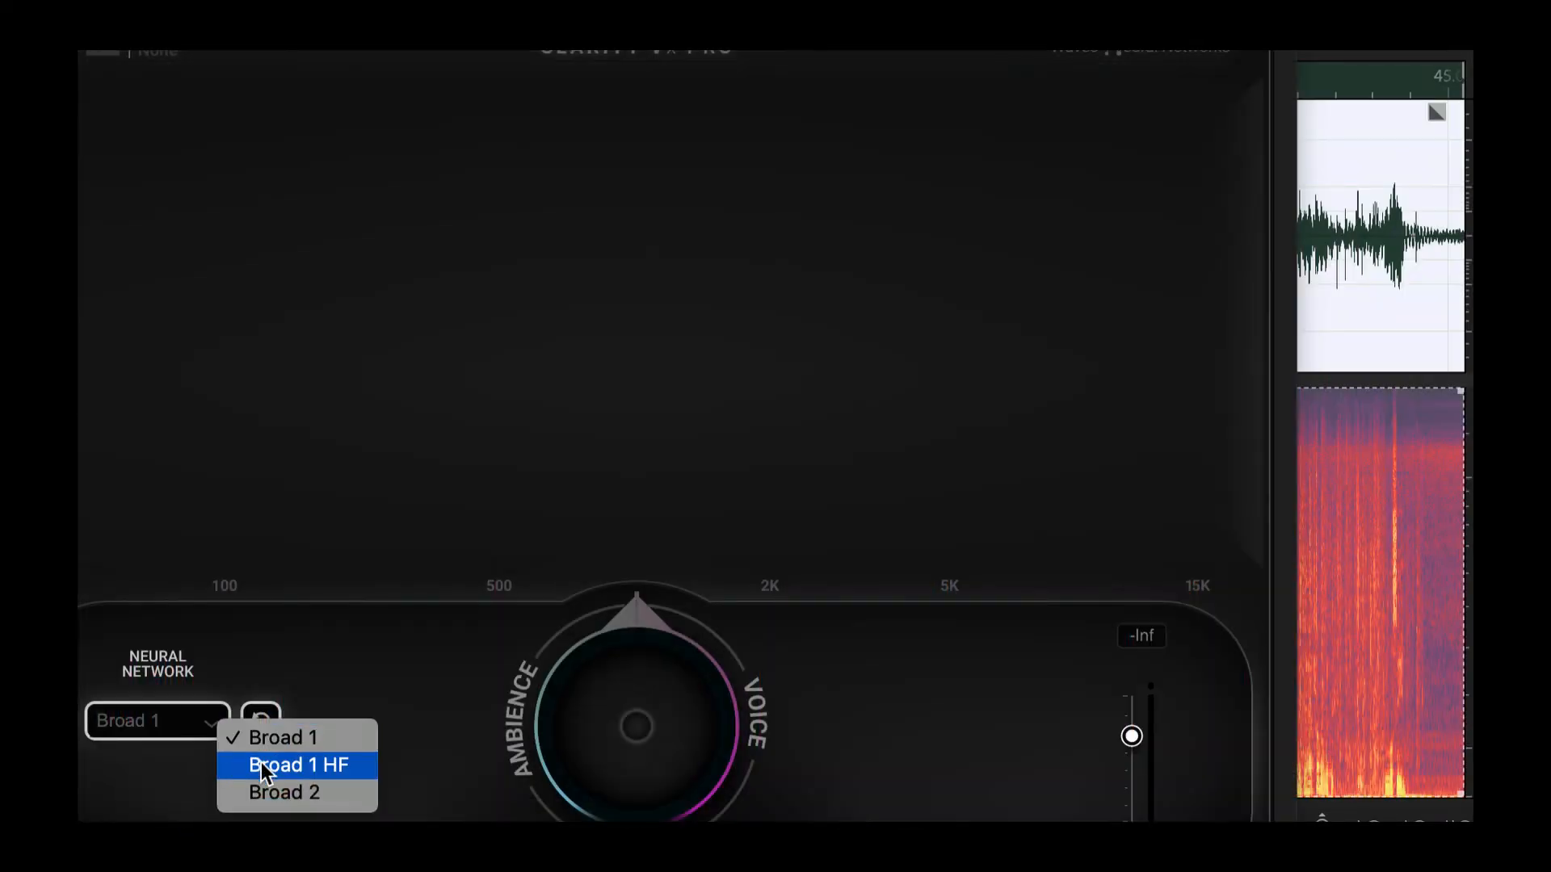
# Choose the Broad 1 HF neural network and turn the main control towards Voice
pyautogui.click(260, 762)
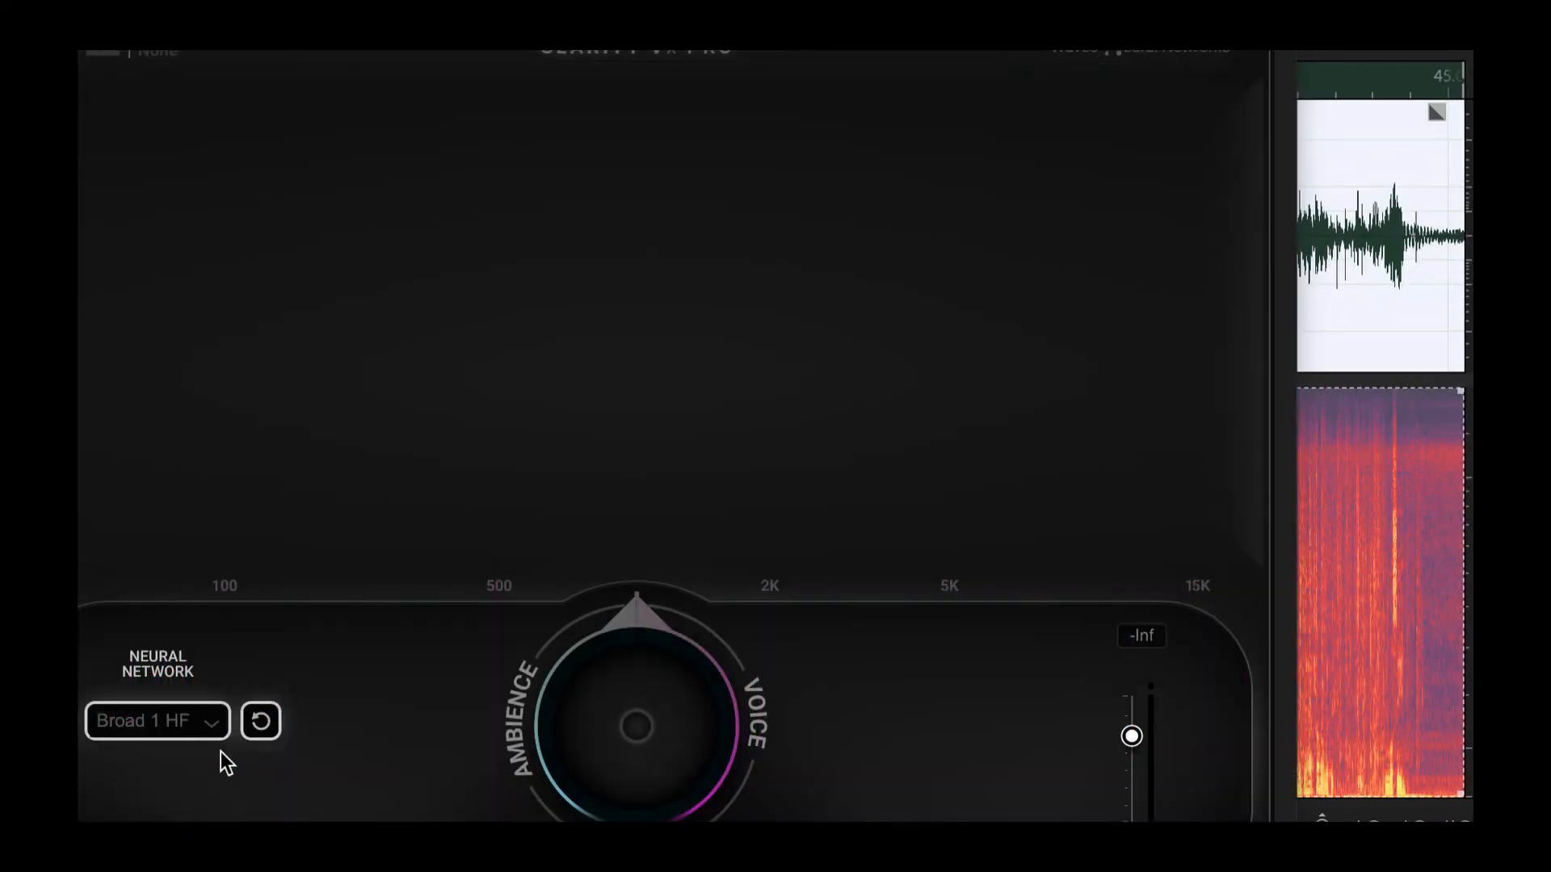
pyautogui.moveTo(578, 751); pyautogui.dragTo(578, 630)
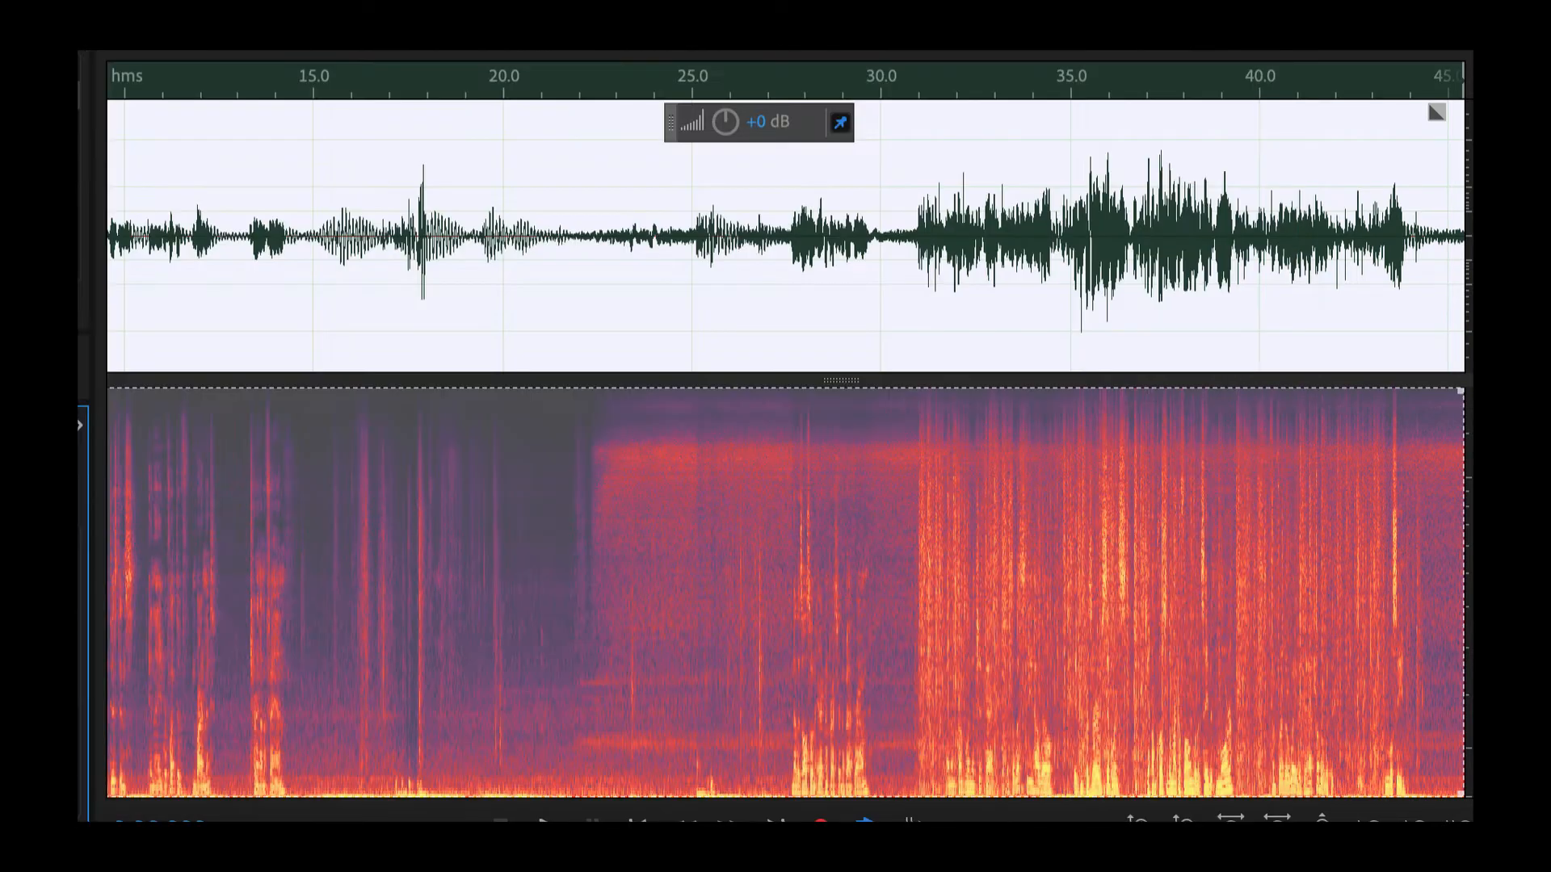
# Clear the selection and play the whole recording from the beginning to hear the noise reduction
pyautogui.click(186, 217)
pyautogui.press('Home')
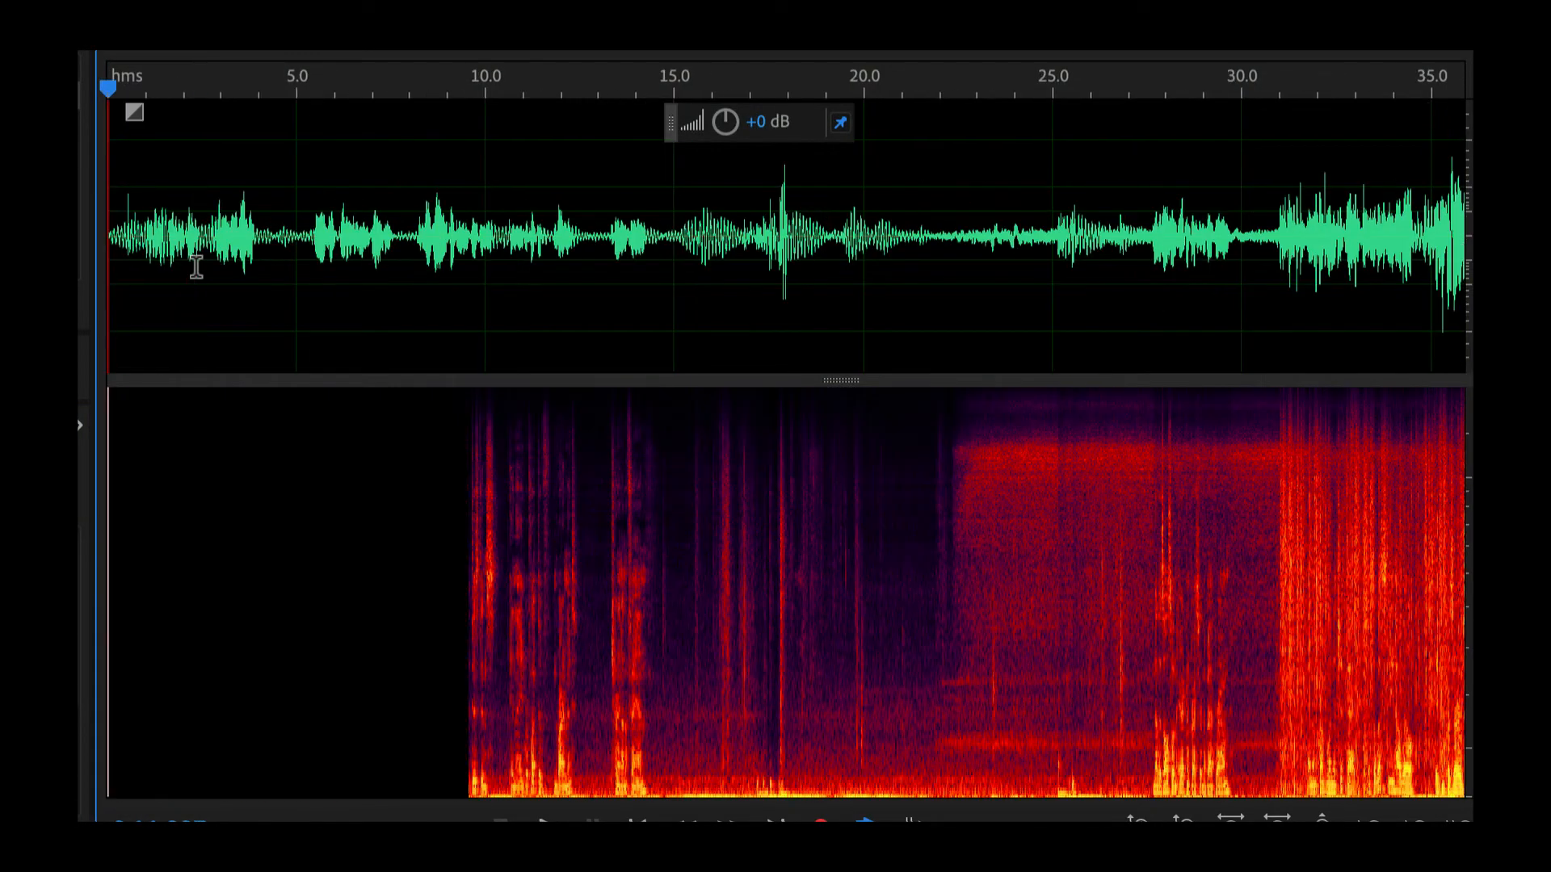
pyautogui.press('space')
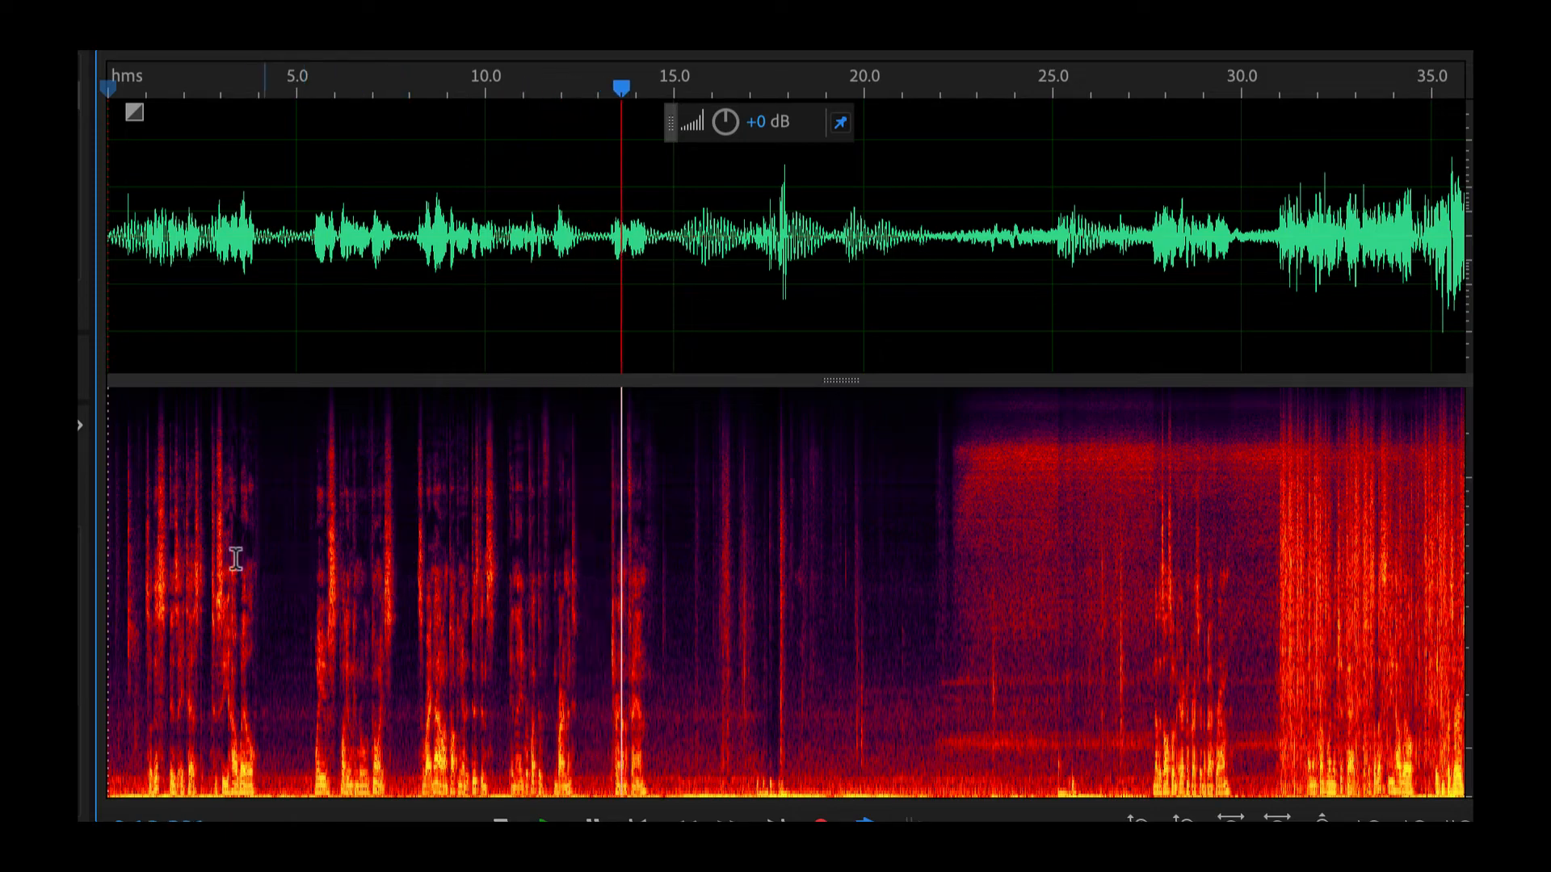
pyautogui.hscroll(1, 291, 560)
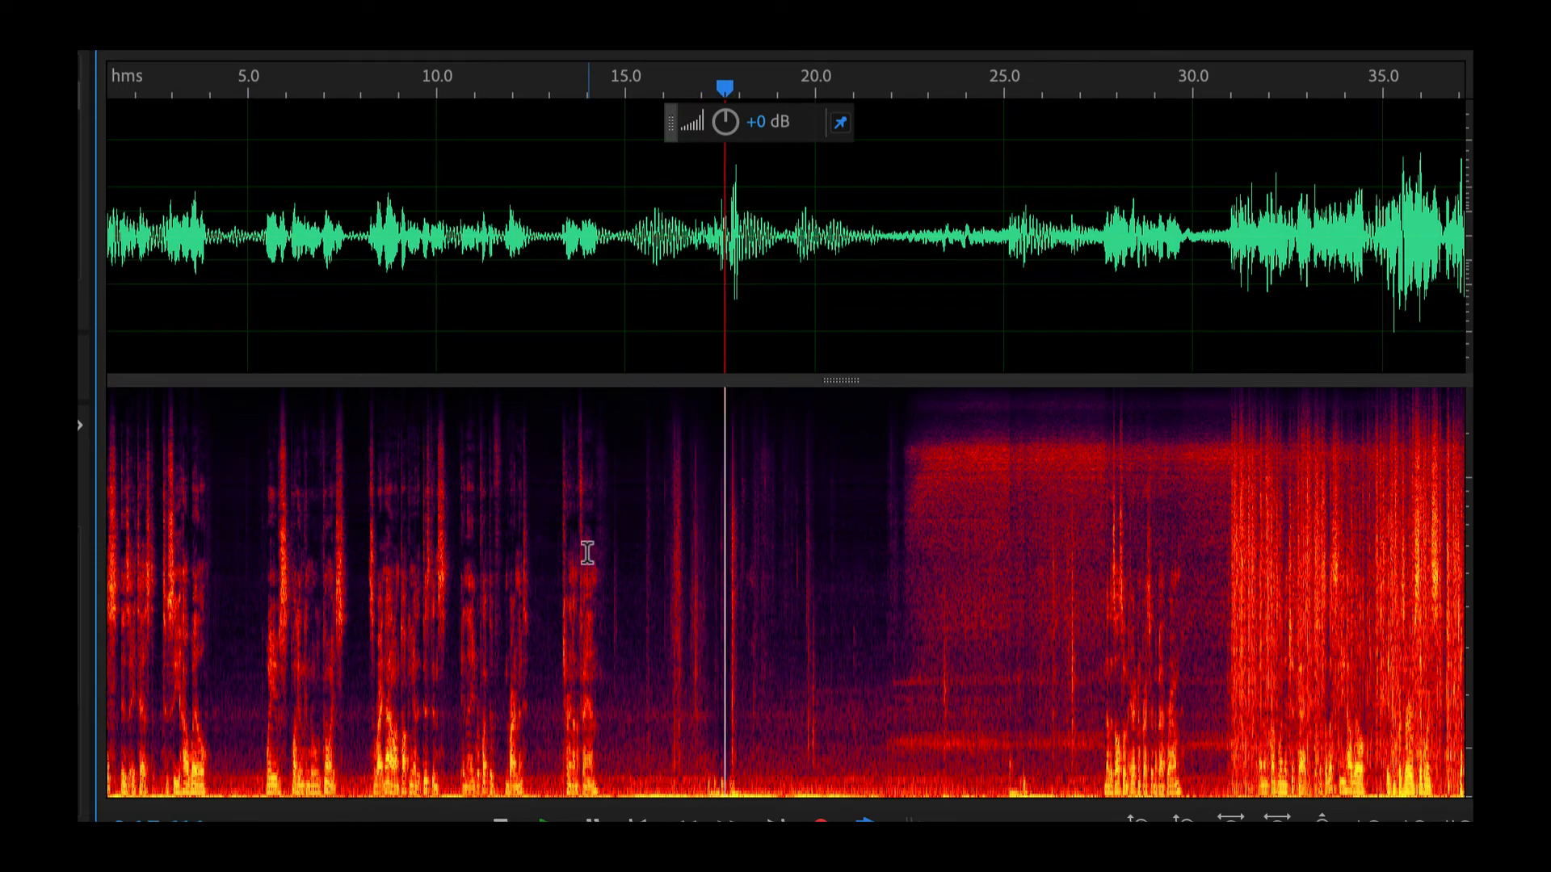
pyautogui.hscroll(1, 636, 554)
pyautogui.hscroll(6, 636, 554)
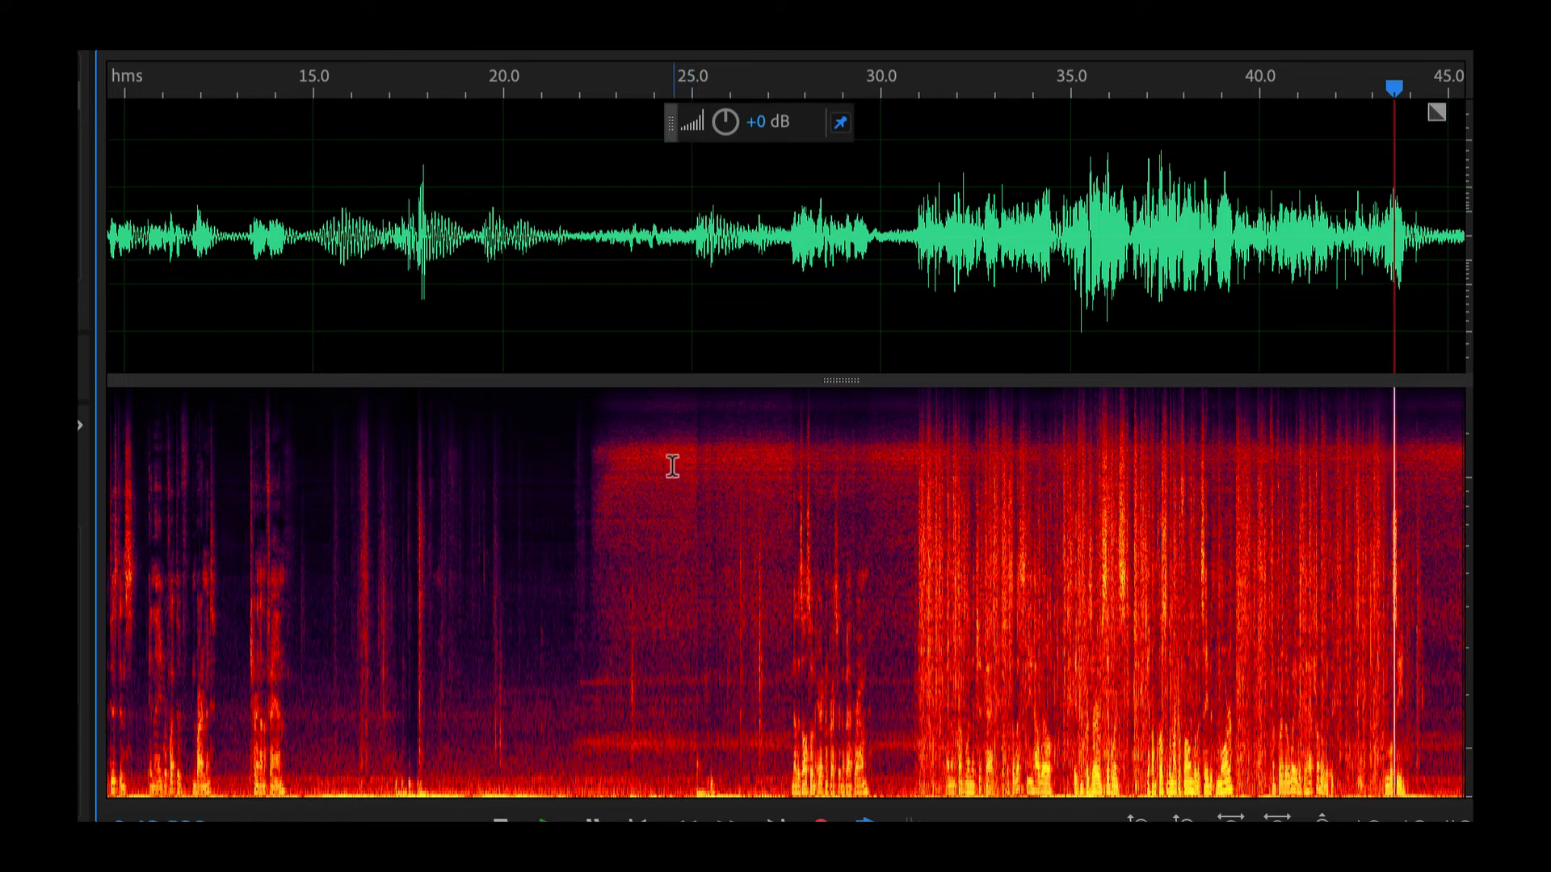
pyautogui.press('space')
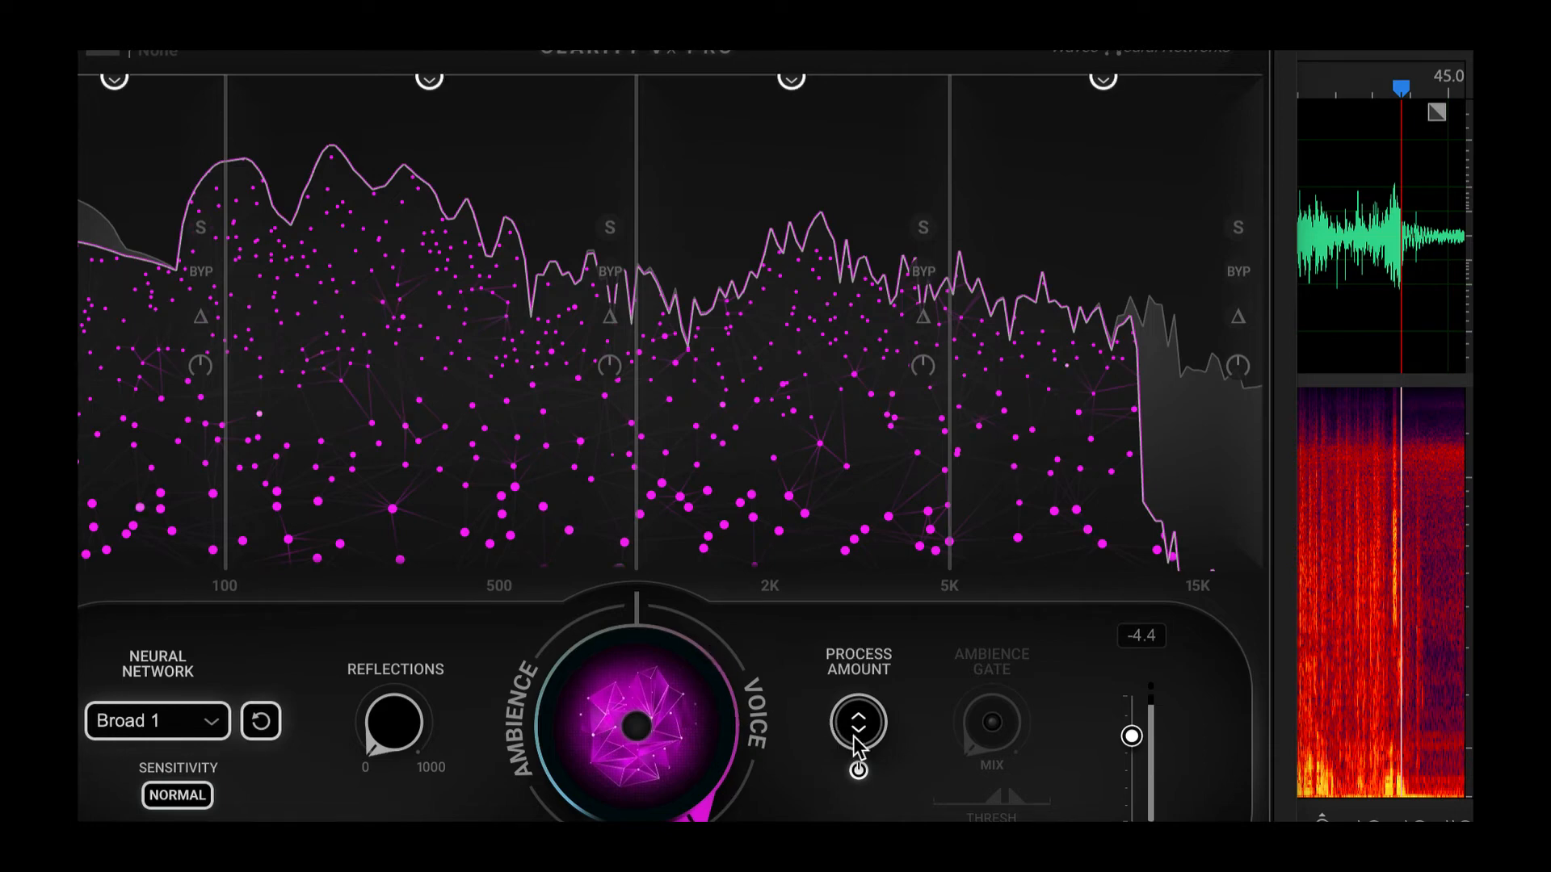
# Try the per-band process amounts: lower the 100 Hz to 1 kHz band to 35.9, restore it to 100, and slightly lower the 1 to 5 kHz band
pyautogui.moveTo(859, 721); pyautogui.dragTo(859, 693)
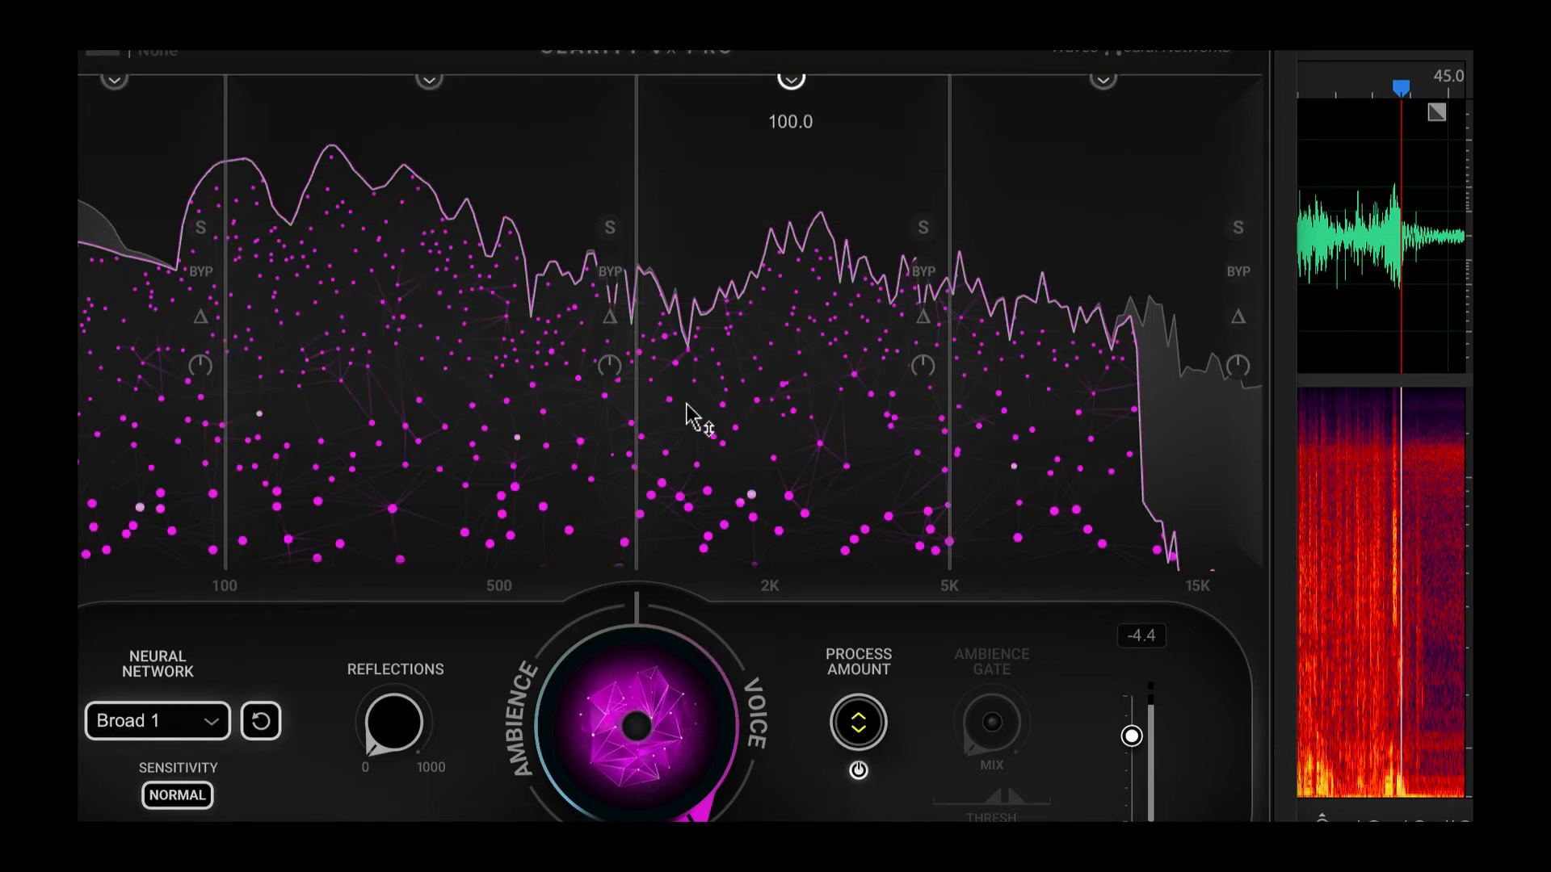
pyautogui.moveTo(436, 90)
pyautogui.mouseDown()
pyautogui.moveTo(429, 422)
pyautogui.moveTo(429, 78)
pyautogui.mouseUp()
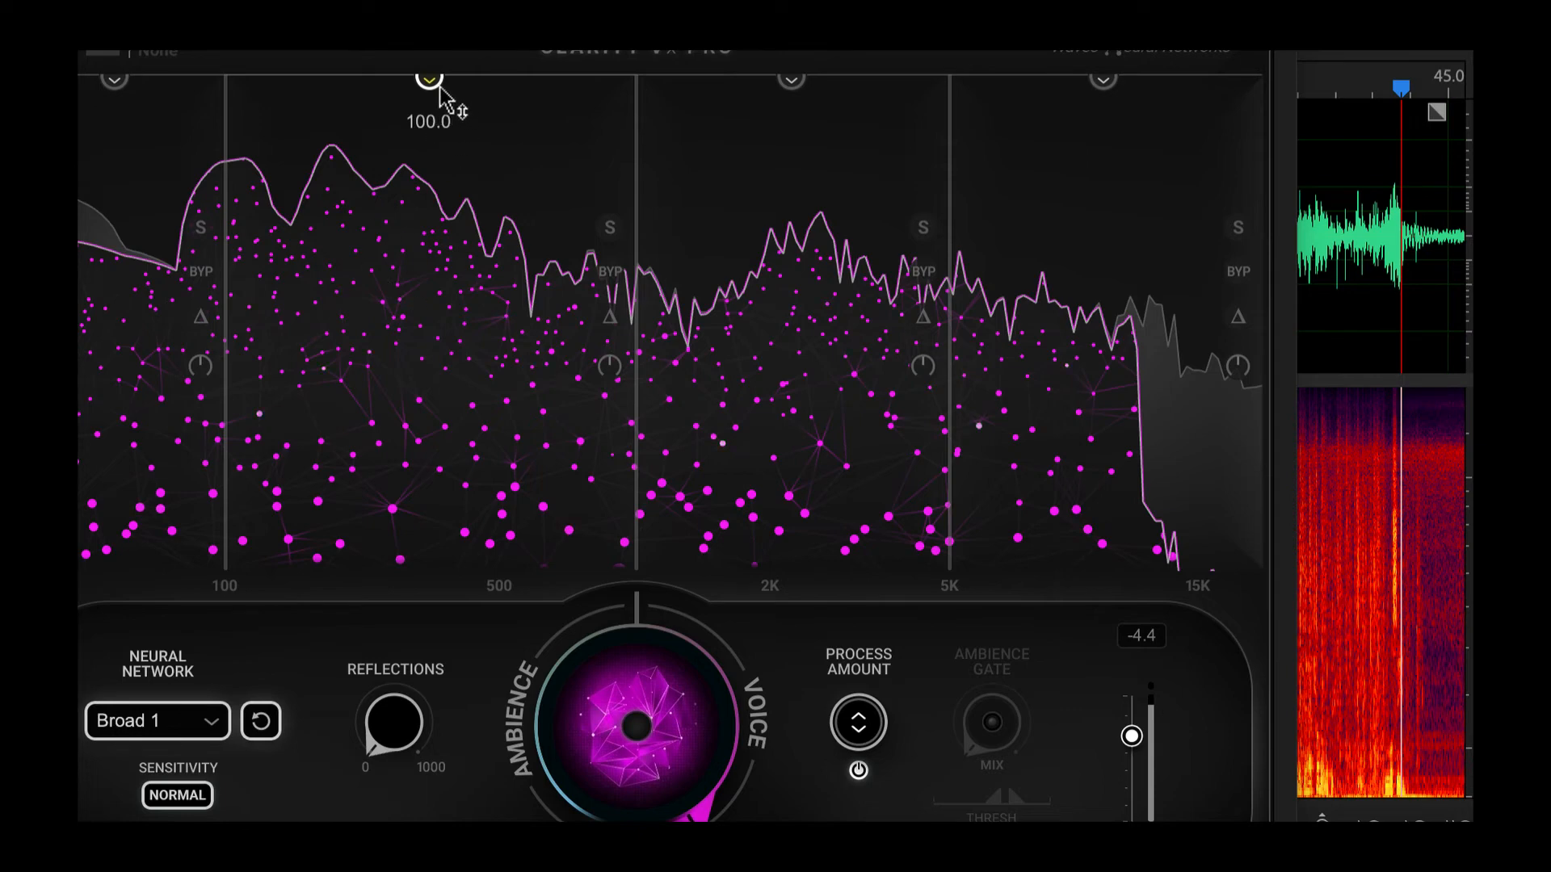
pyautogui.moveTo(428, 78); pyautogui.dragTo(429, 393)
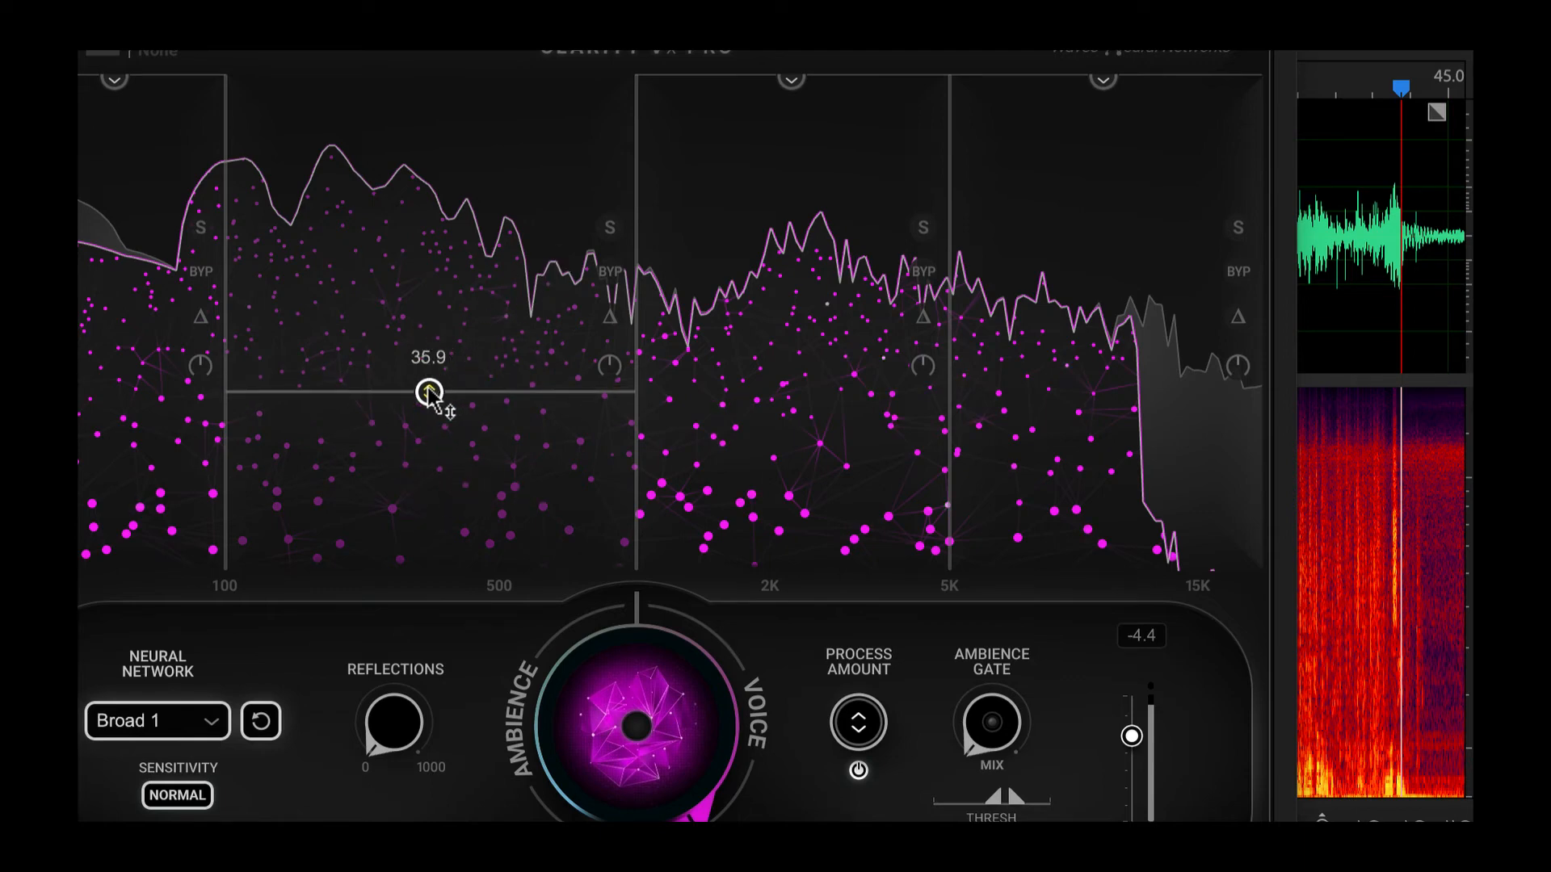
pyautogui.moveTo(428, 392); pyautogui.dragTo(429, 79)
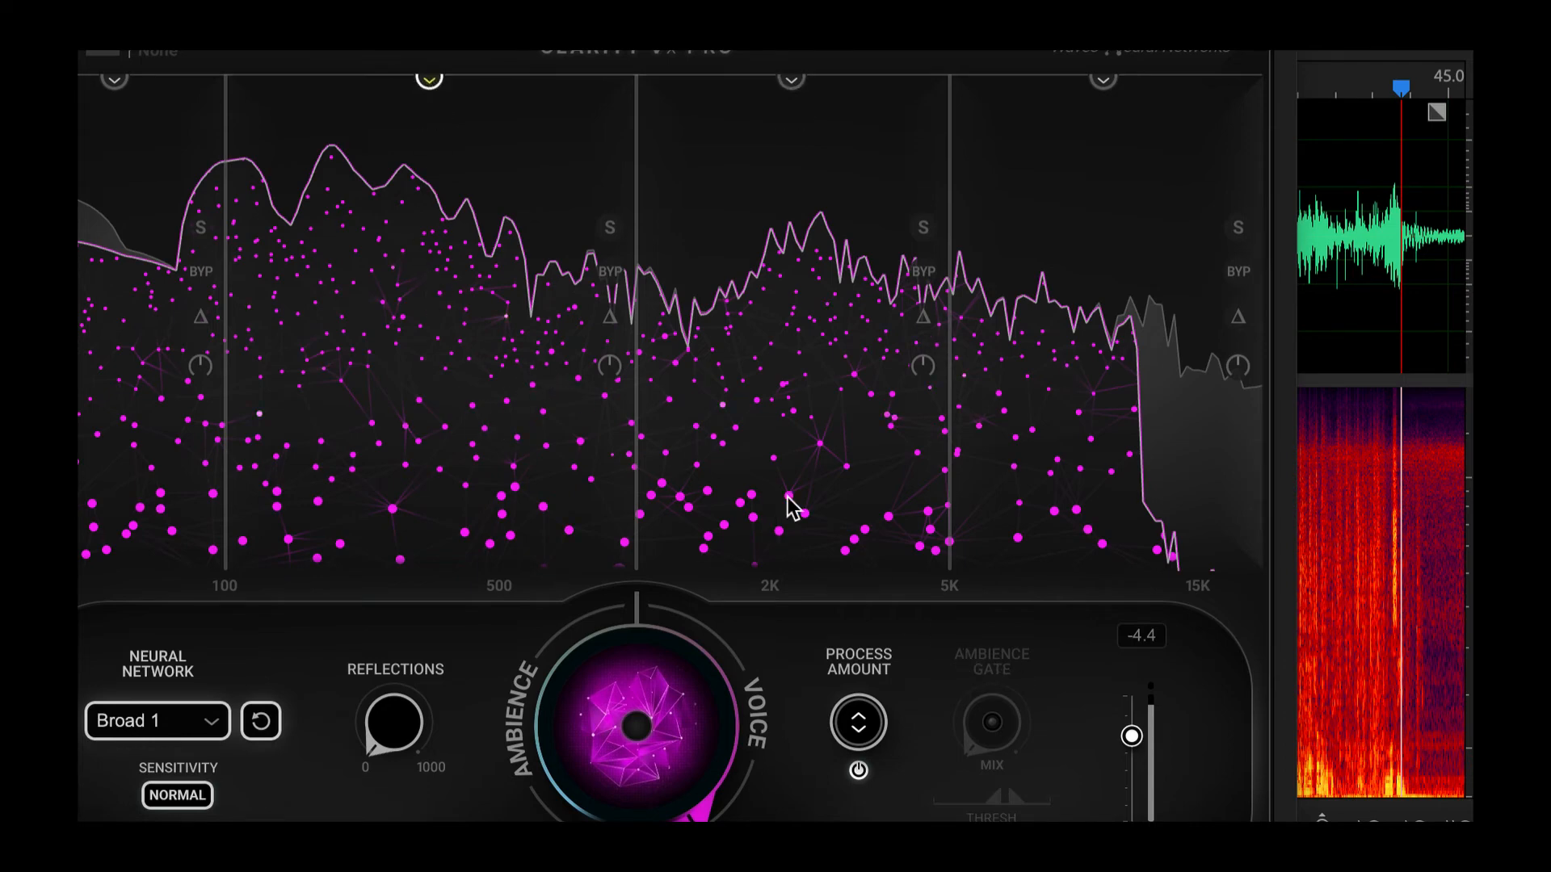
pyautogui.moveTo(789, 89)
pyautogui.mouseDown()
pyautogui.moveTo(789, 223)
pyautogui.moveTo(790, 99)
pyautogui.mouseUp()
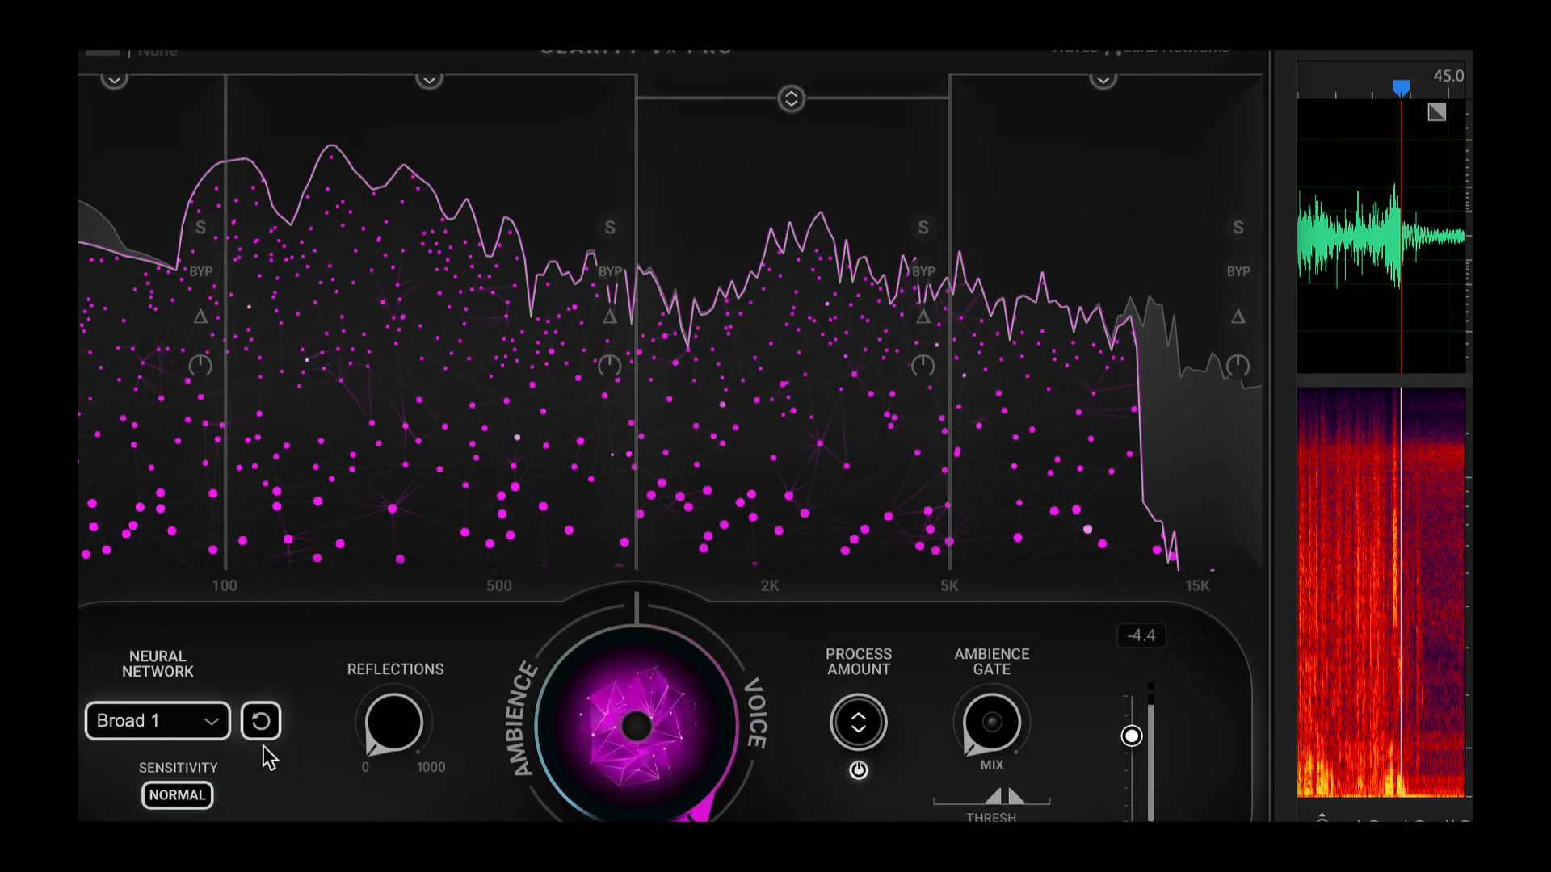
# Check the available neural networks, keep Broad 1, and set the sensitivity to High
pyautogui.click(218, 730)
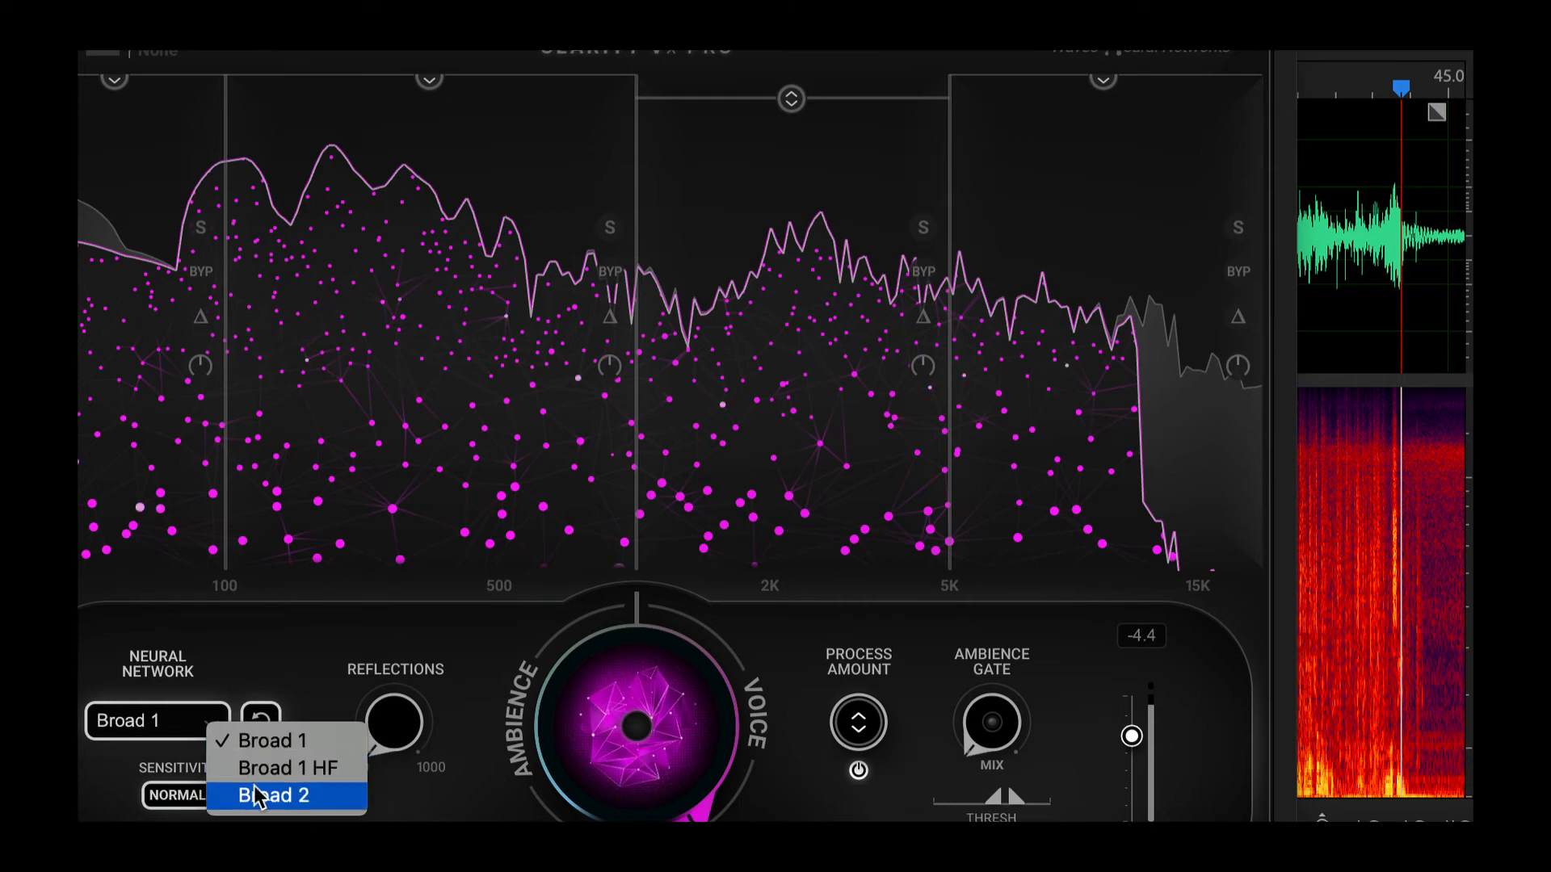
pyautogui.click(250, 717)
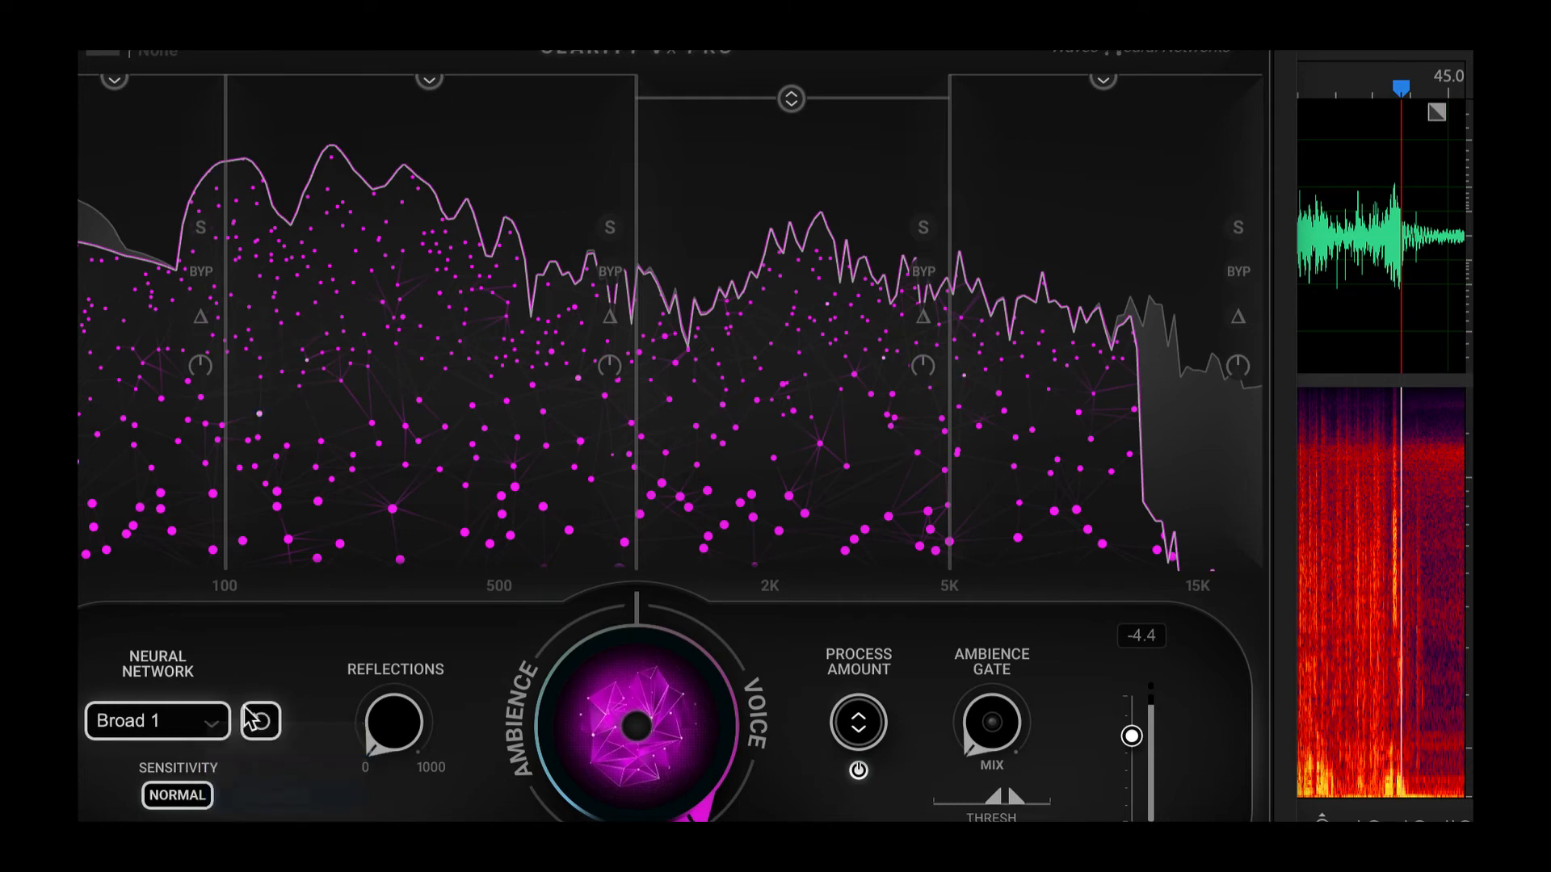
pyautogui.click(179, 794)
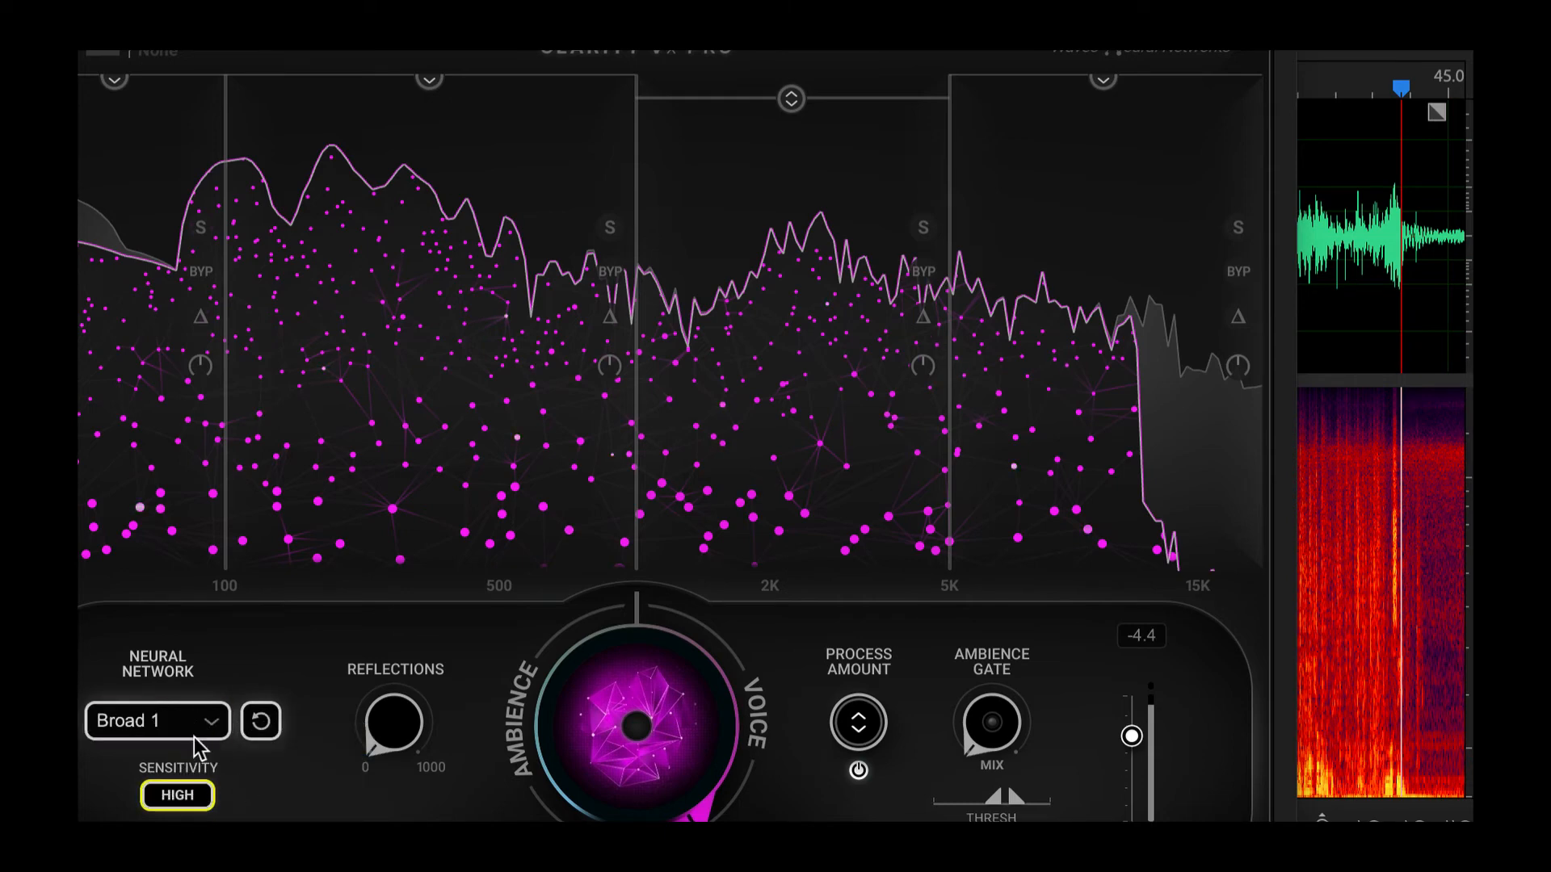
# Play the recording from the beginning to about 40 s and apply the noise reduction to it
pyautogui.scroll(-1, 161, 729)
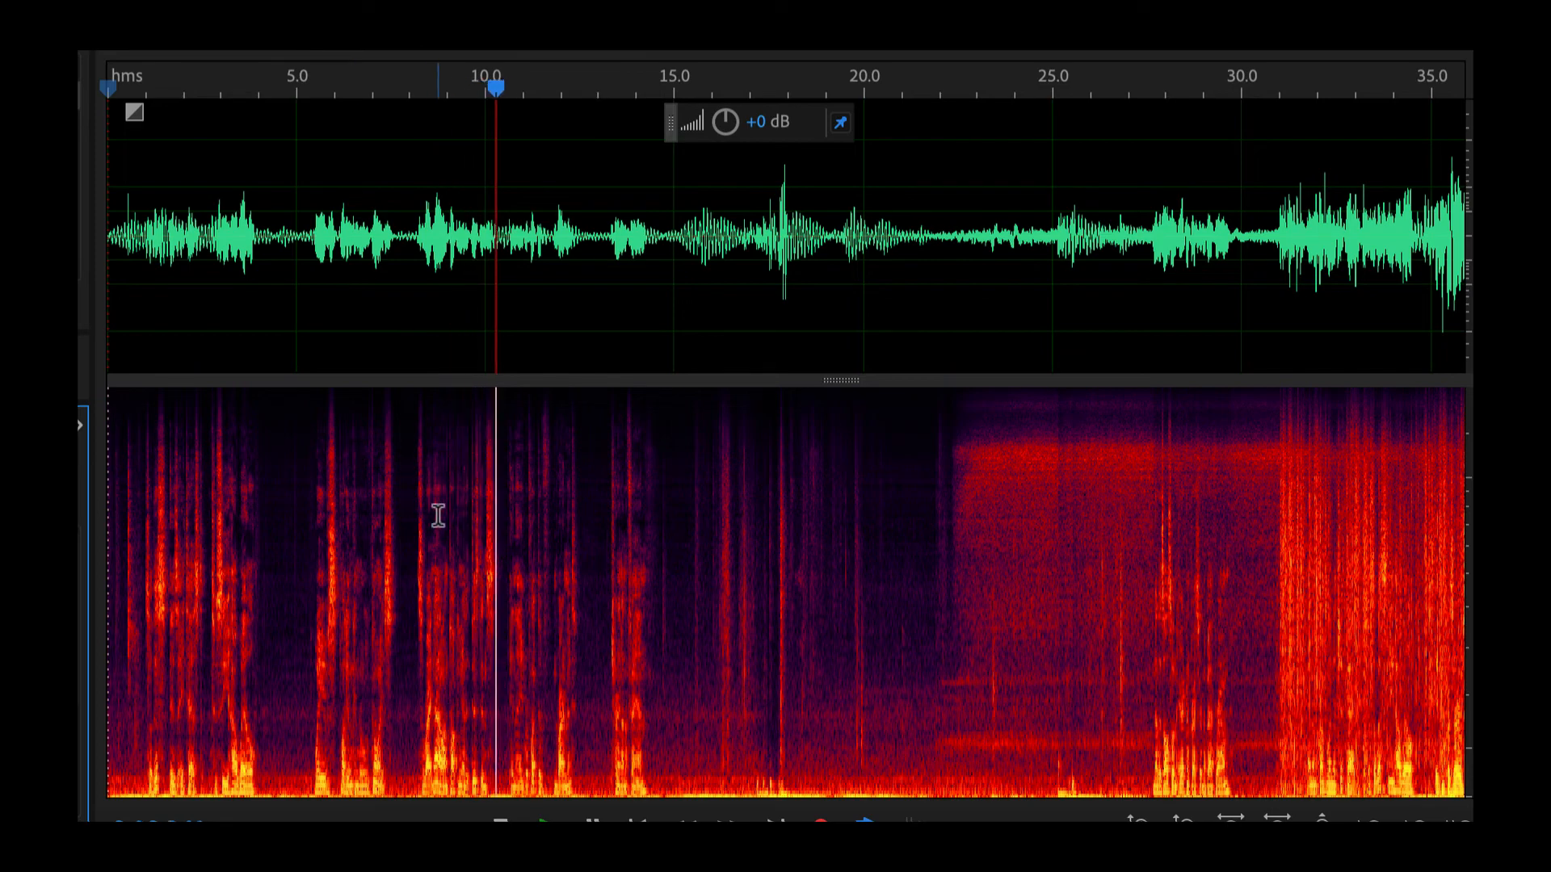
pyautogui.scroll(-3, 422, 553)
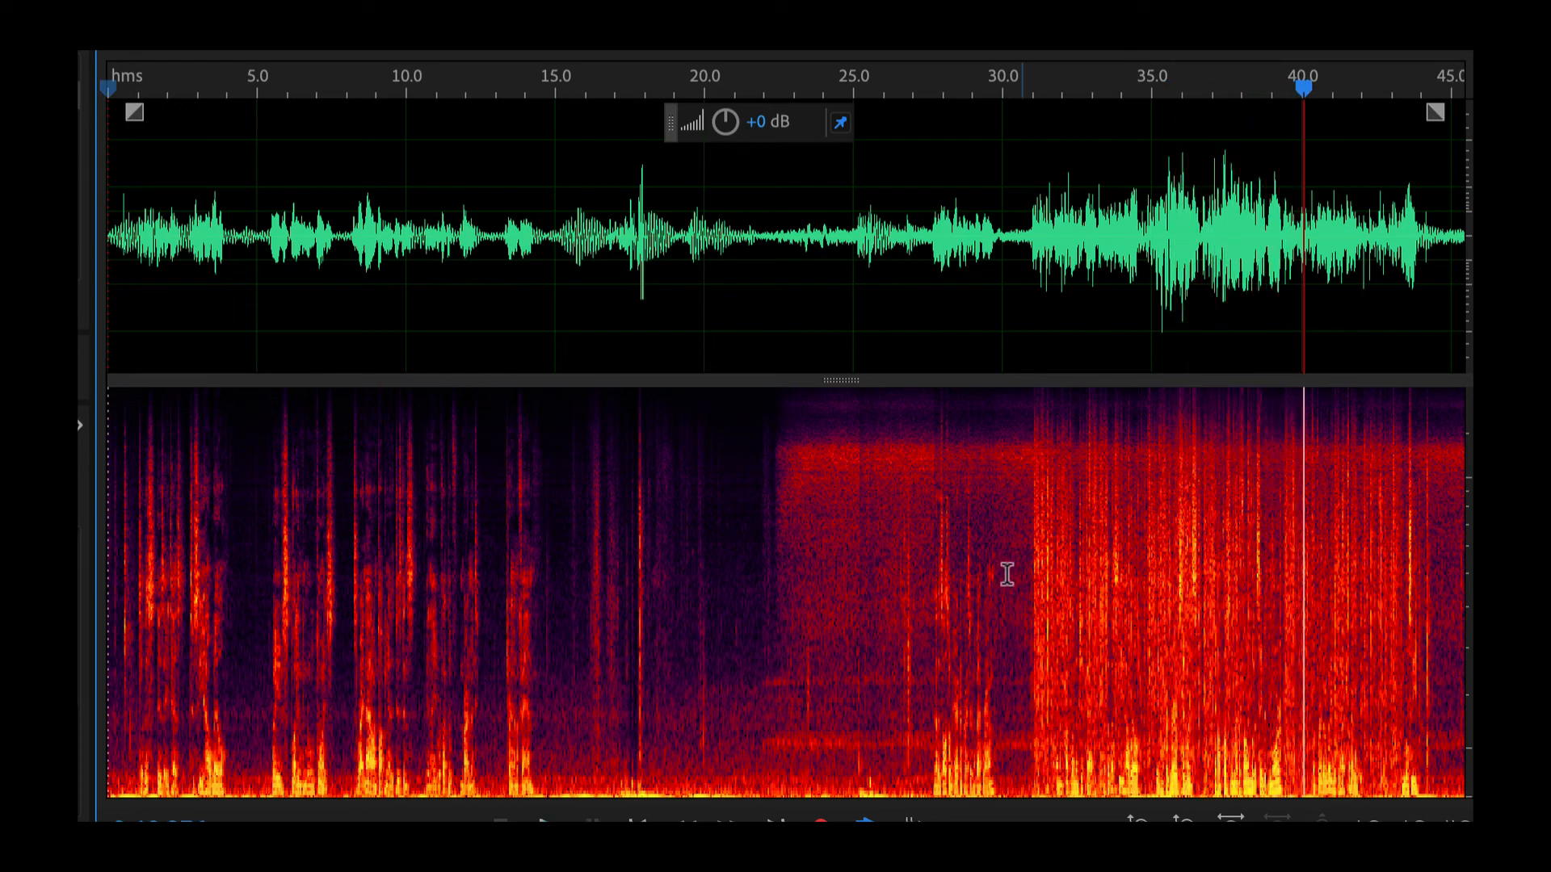
pyautogui.doubleClick(81, 542)
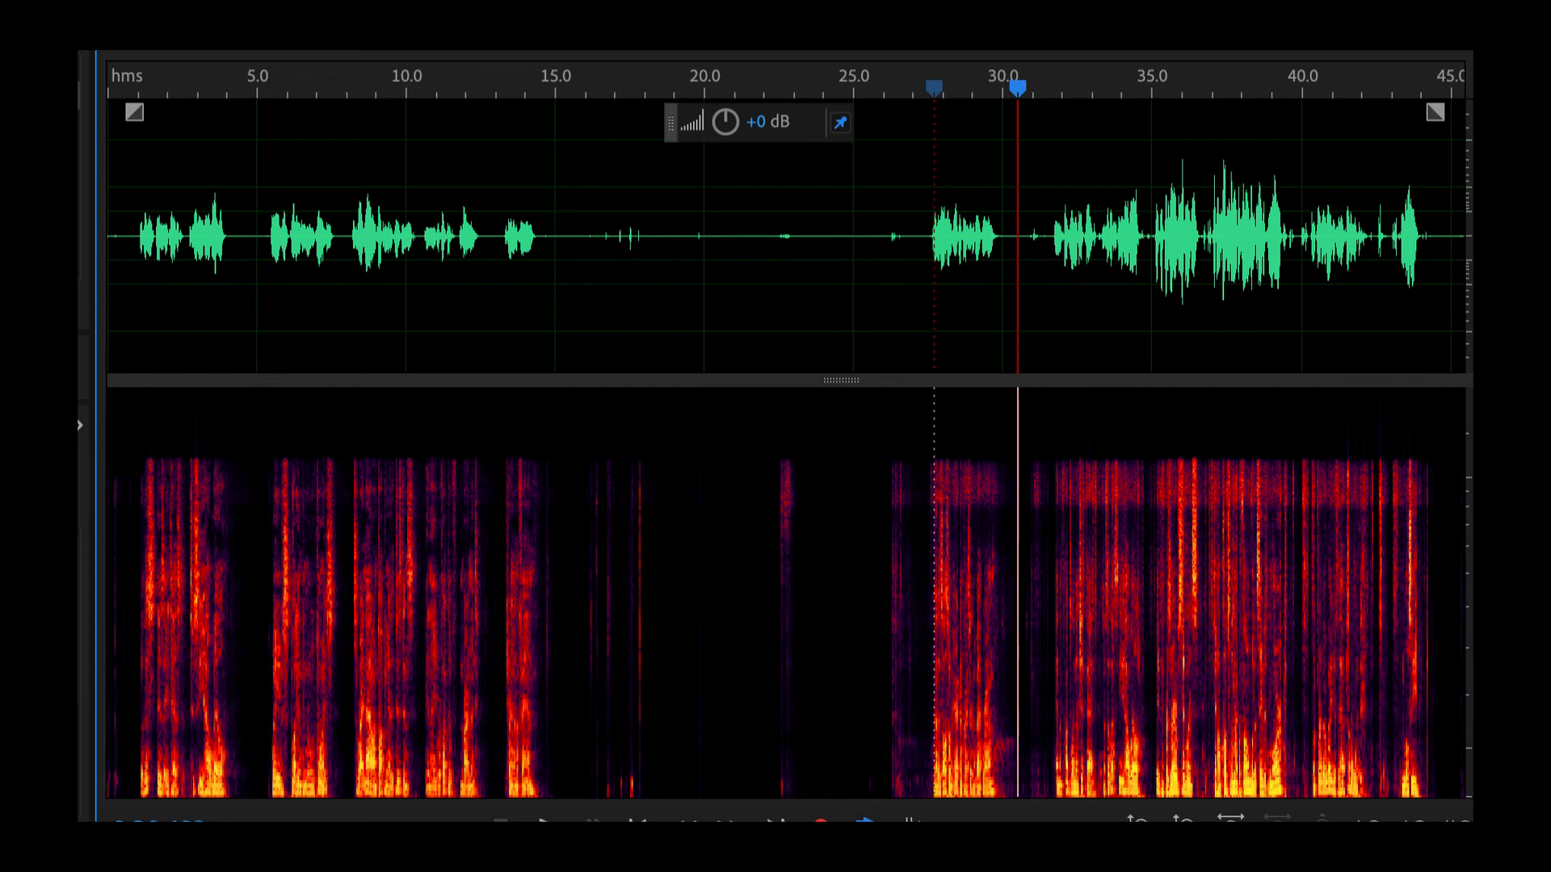
# Return to the noisy recording and turn the main control back from Voice
pyautogui.click(59, 549)
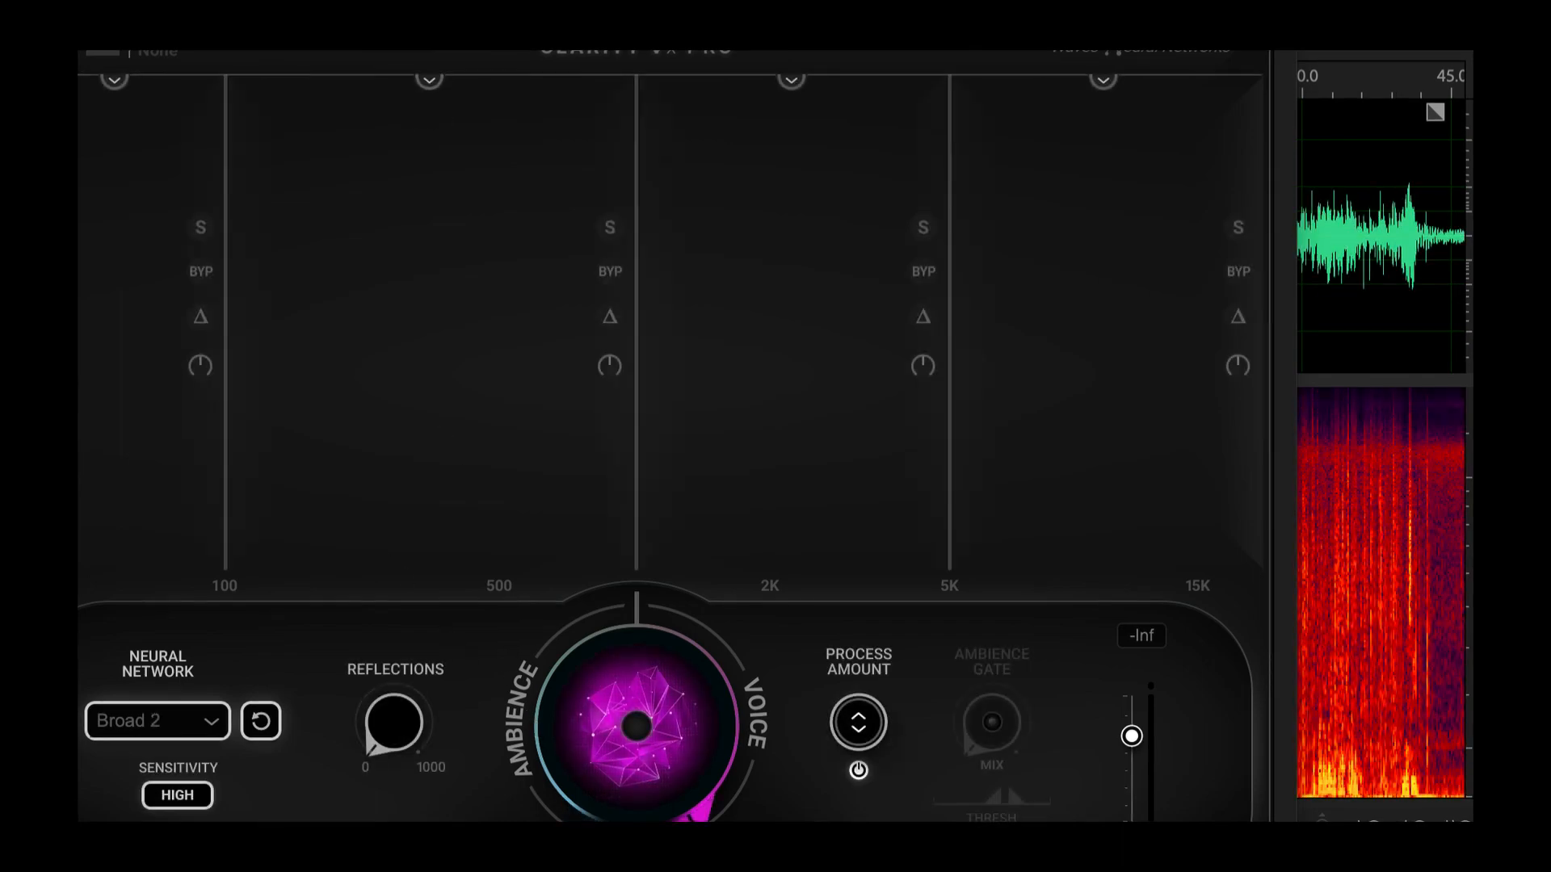
pyautogui.moveTo(609, 672); pyautogui.dragTo(608, 807)
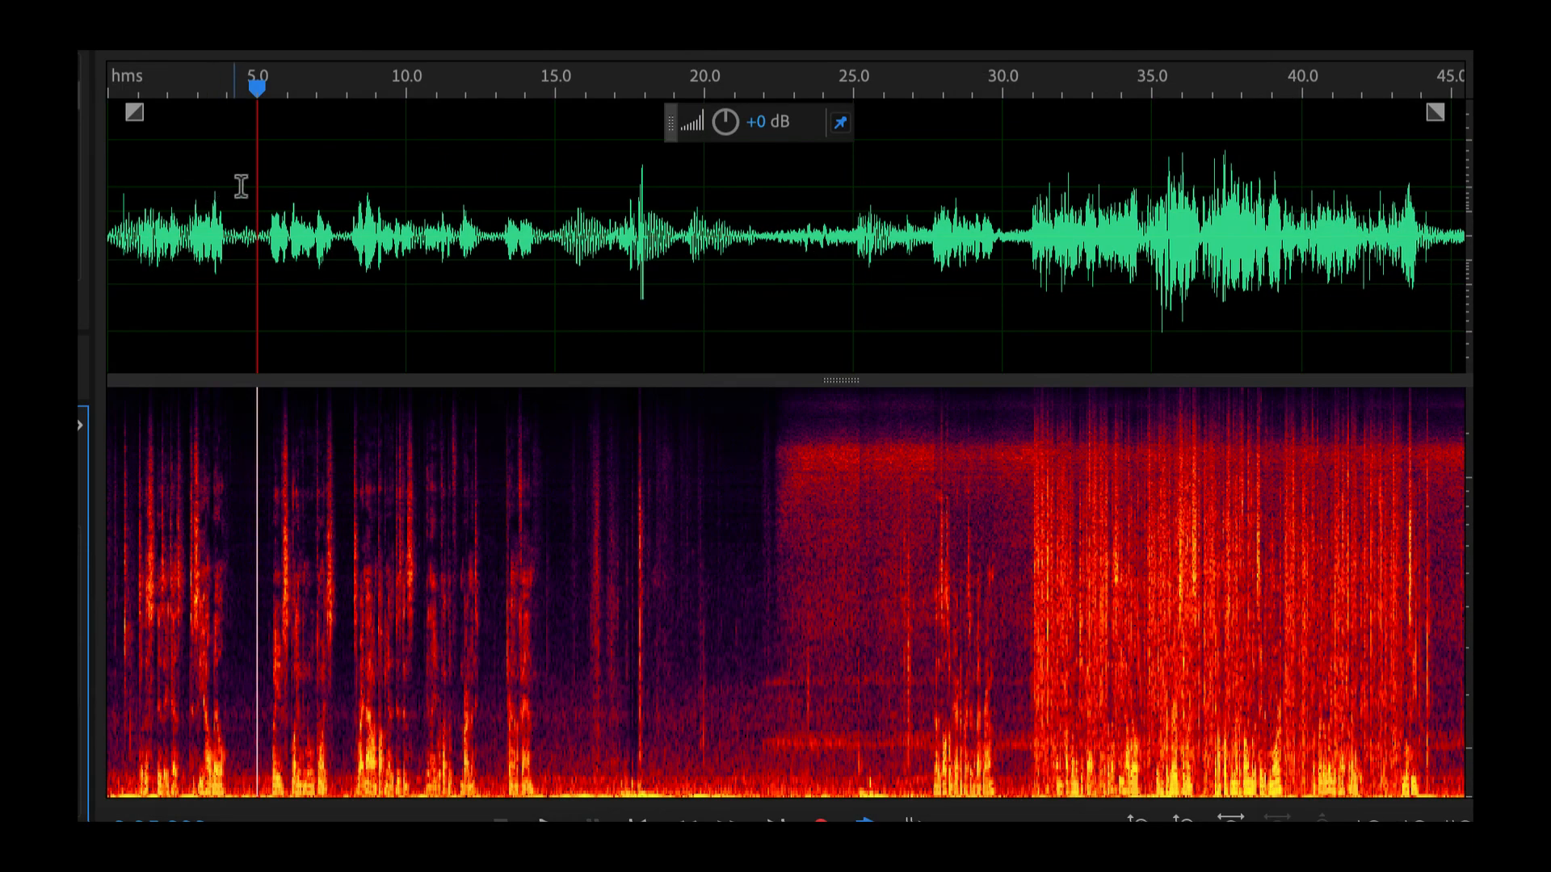
# Play the noisy recording from about 2.7 s, 17.4 s and 23.7 s
pyautogui.click(188, 208)
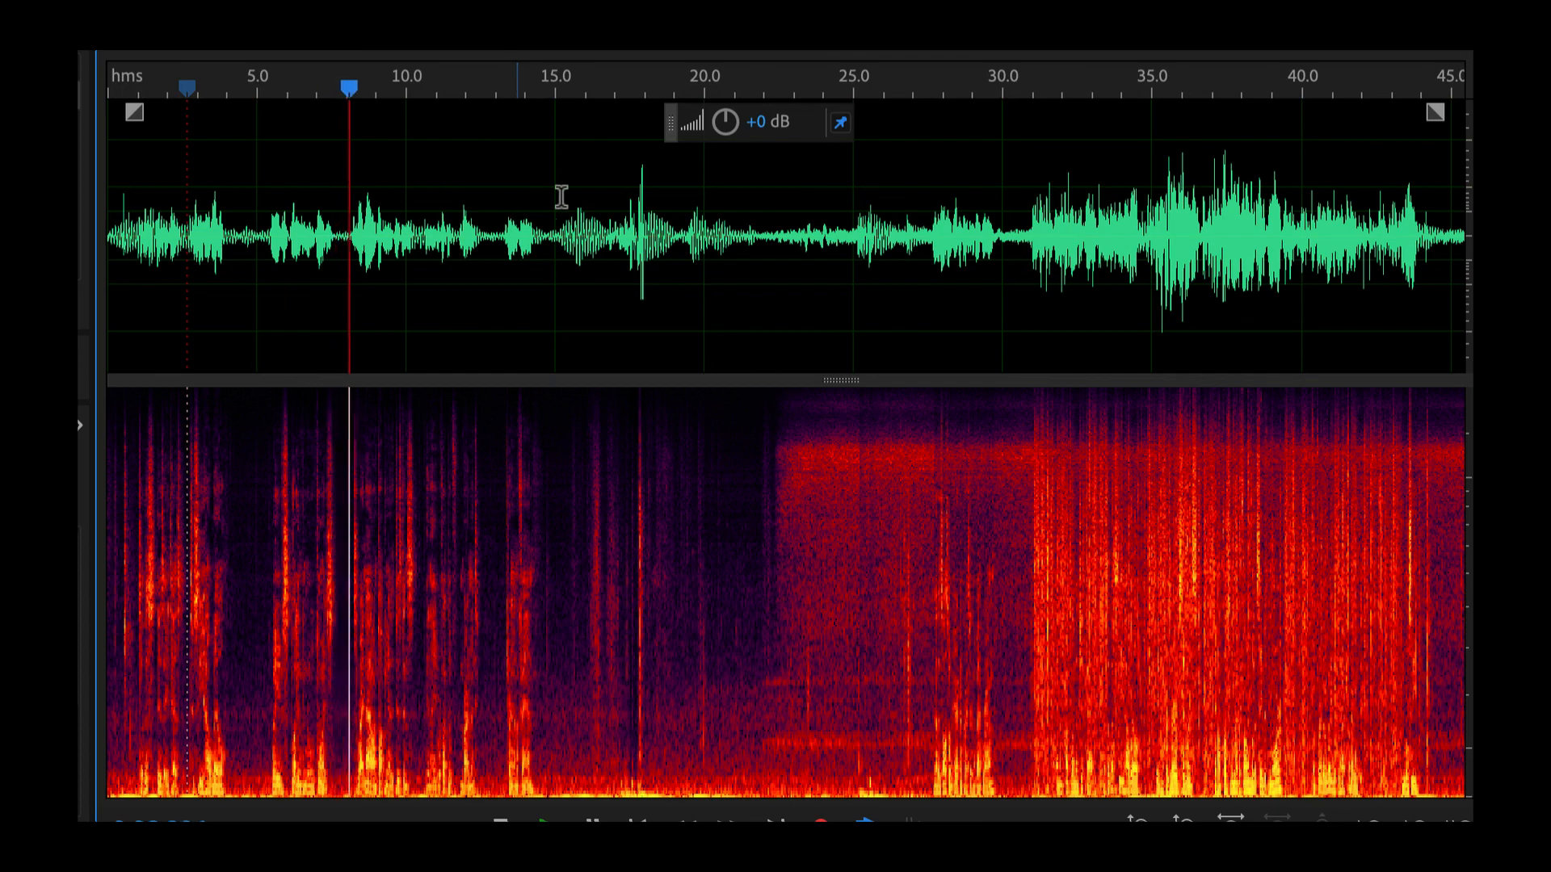
pyautogui.click(625, 201)
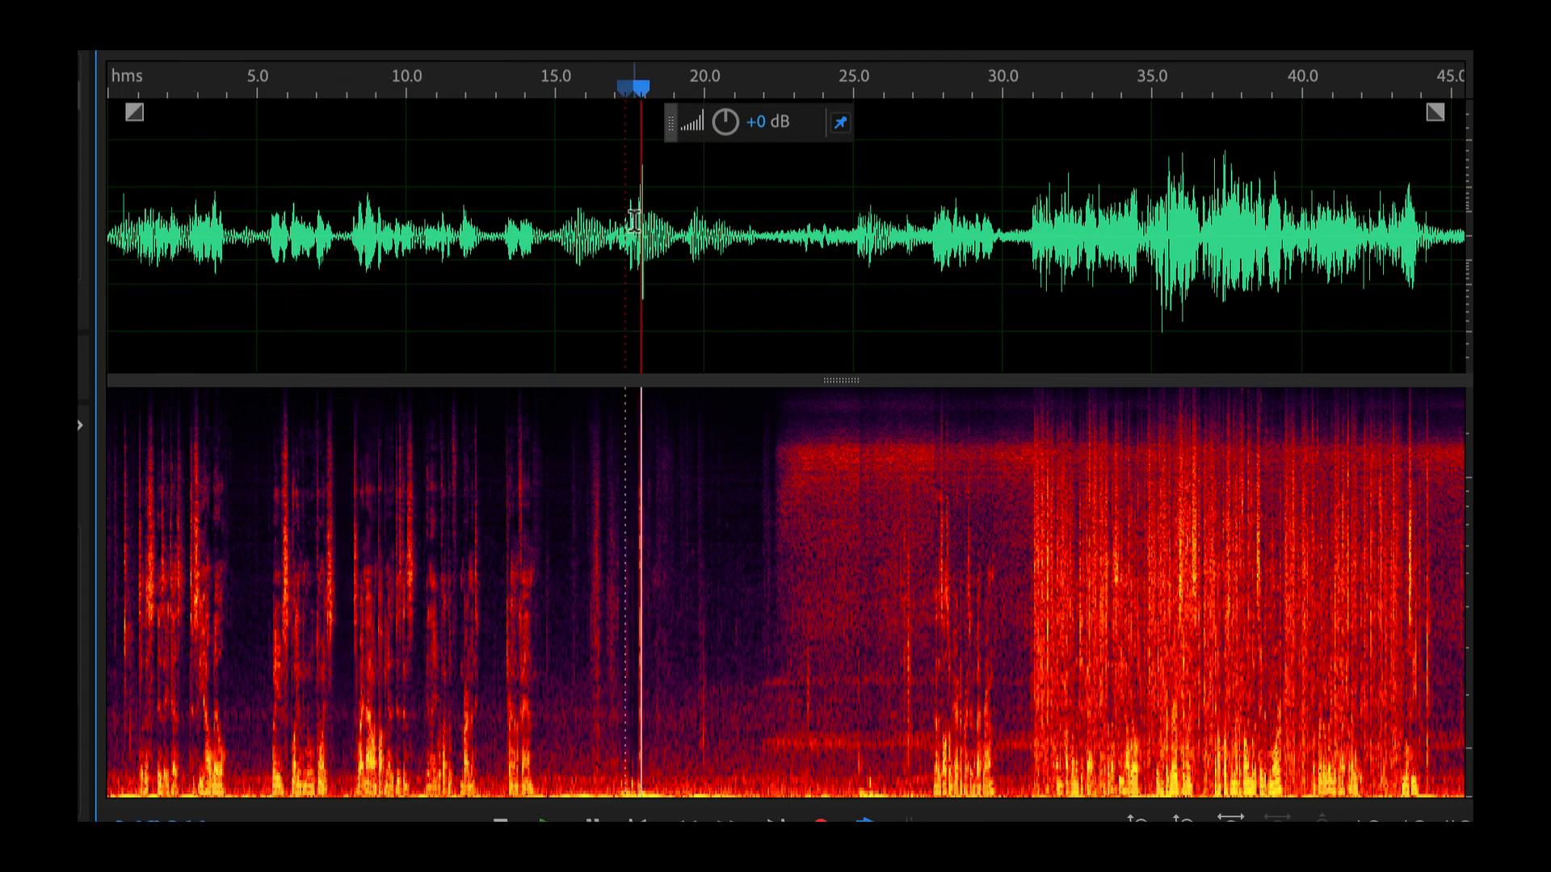
pyautogui.click(815, 208)
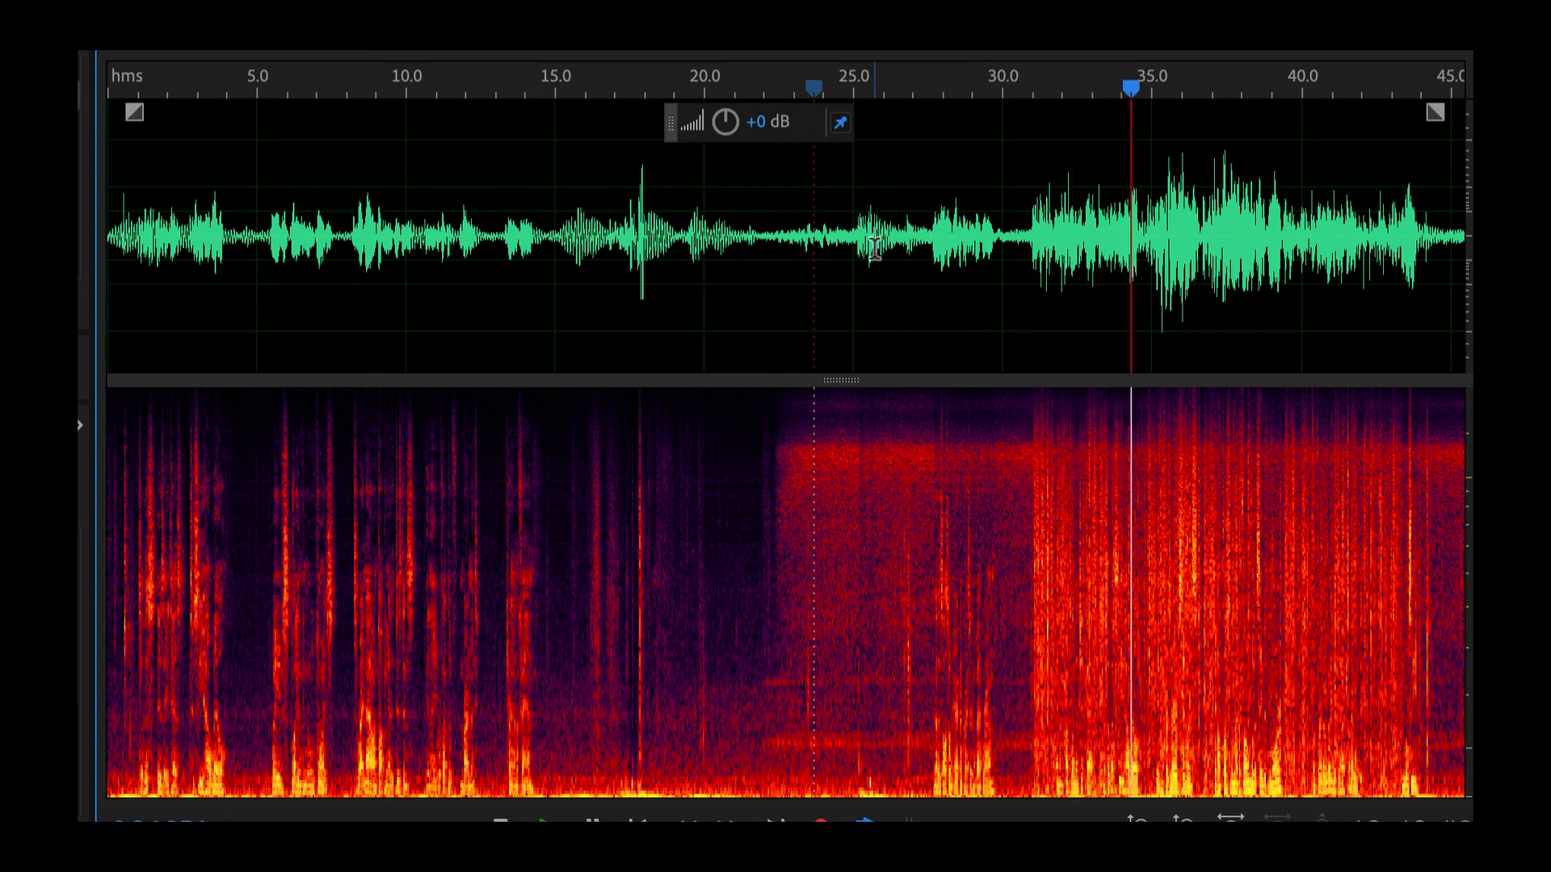
pyautogui.scroll(1, 881, 258)
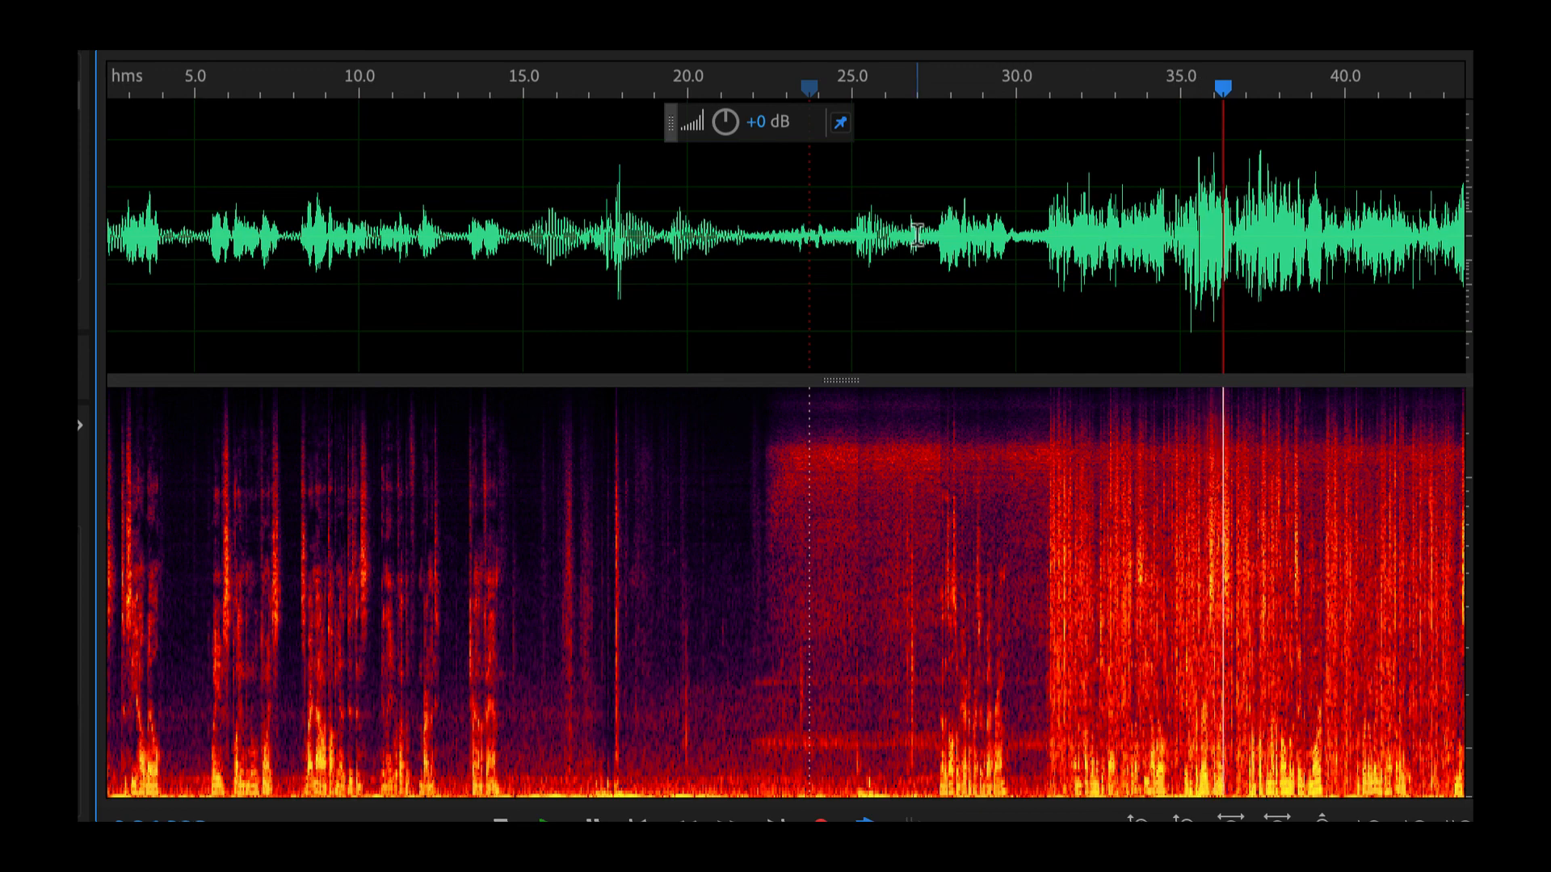